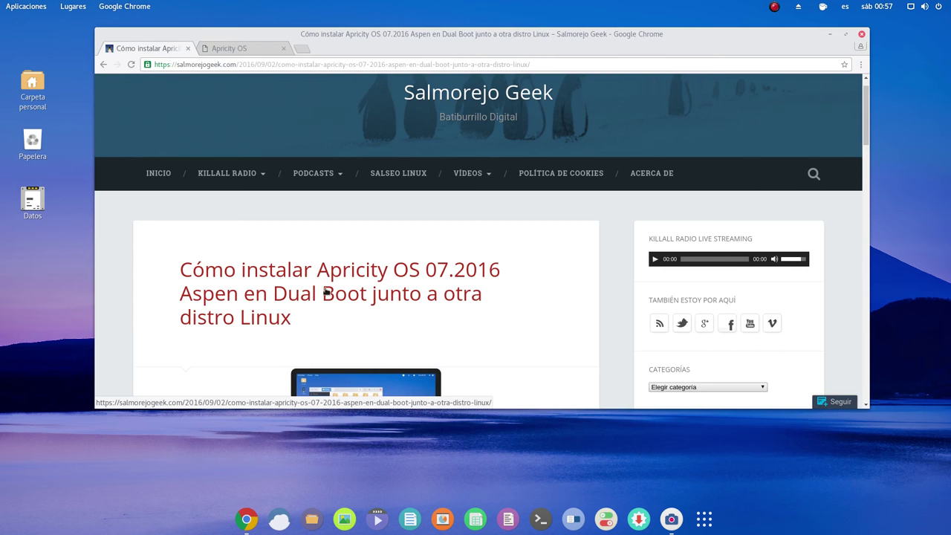
Look through the Apricity OS dual-boot installation article, enlarge its browser window and minimize it.
scroll(470, 329, down, 5)
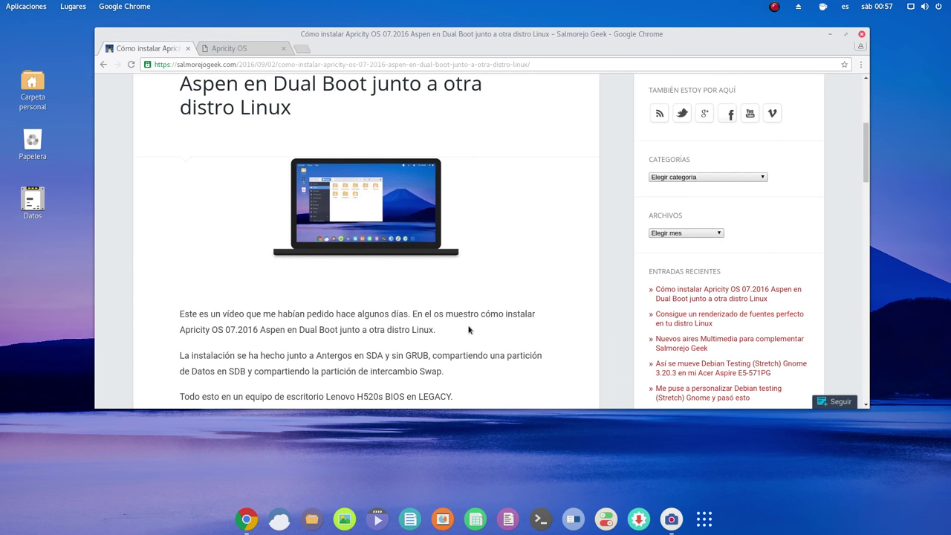
scroll(469, 329, up, 3)
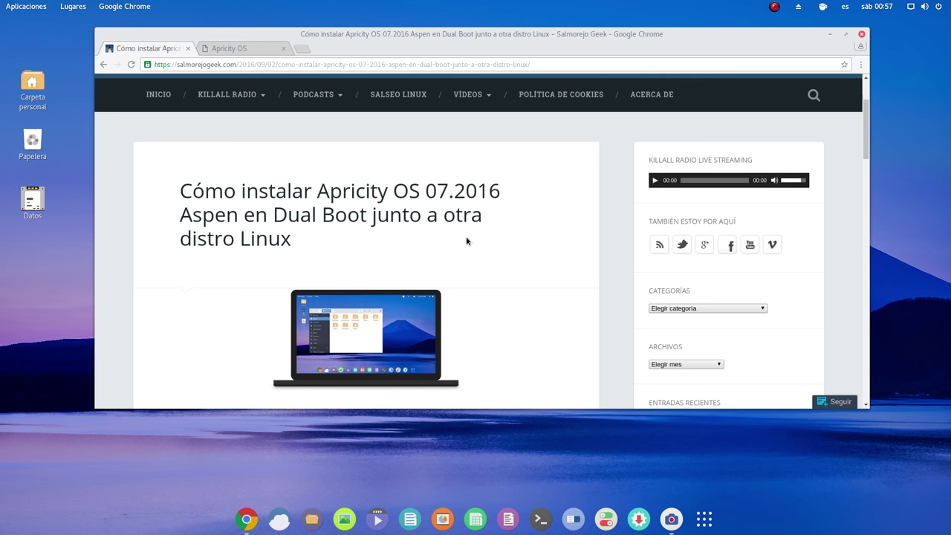
scroll(253, 236, down, 3)
scroll(253, 234, down, 8)
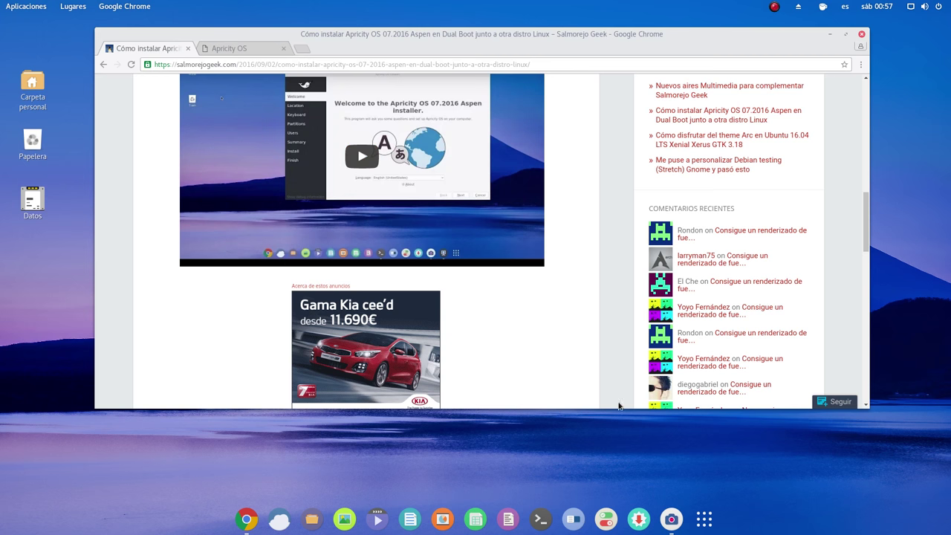
drag(869, 405, 890, 452)
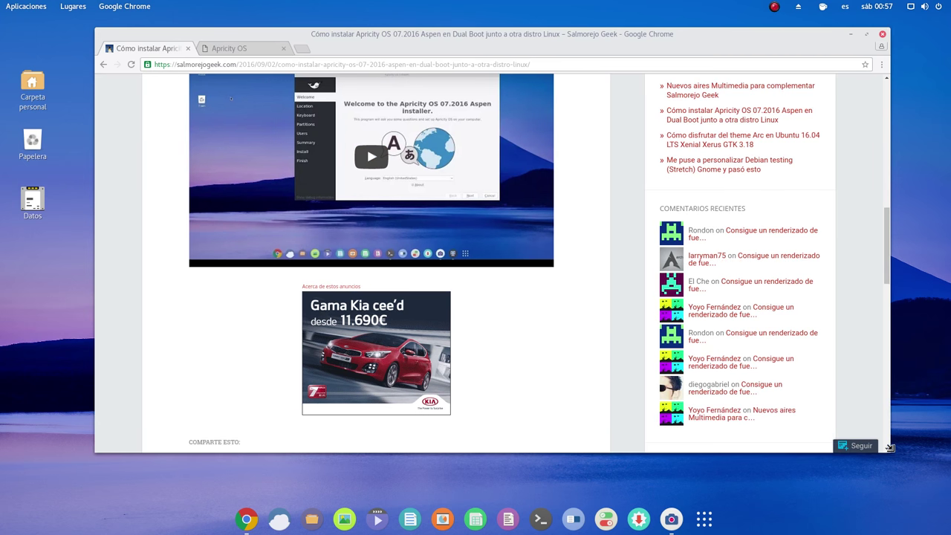
click(851, 34)
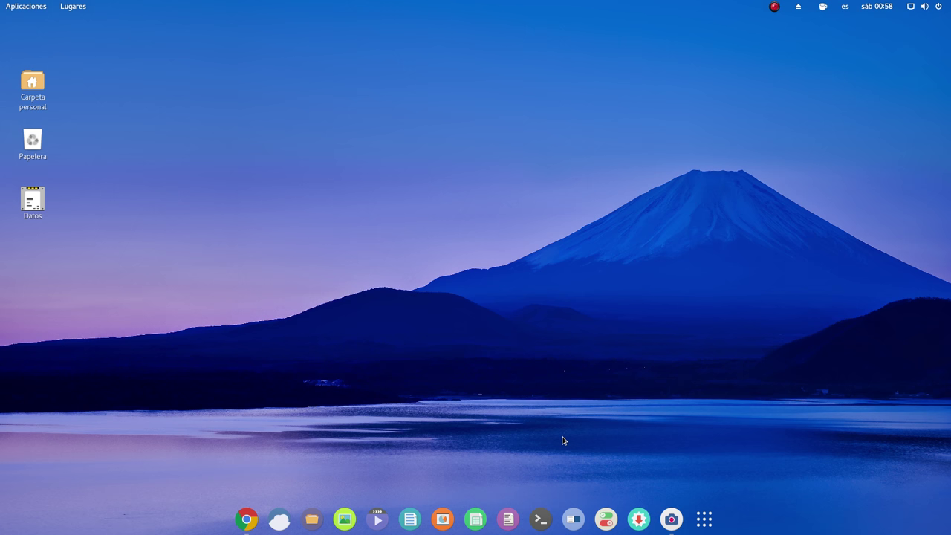
Bring Google Chrome back and review the Apricity OS Aspen release page and the rest of the installation article.
click(246, 519)
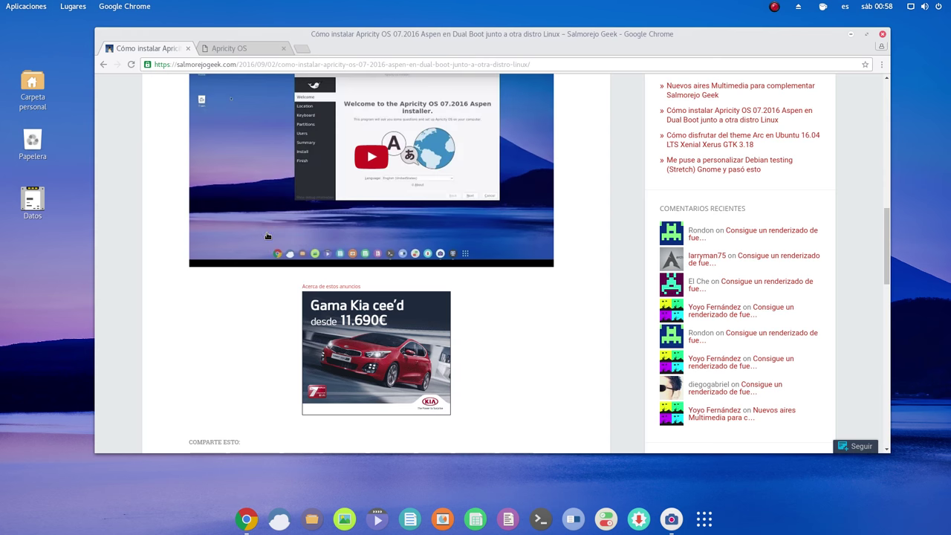
key(ctrl+Tab)
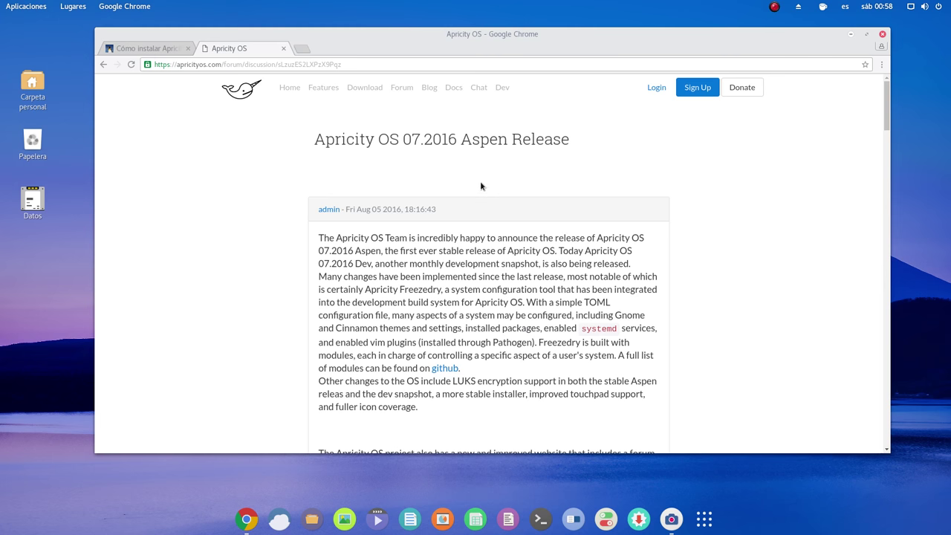
click(172, 49)
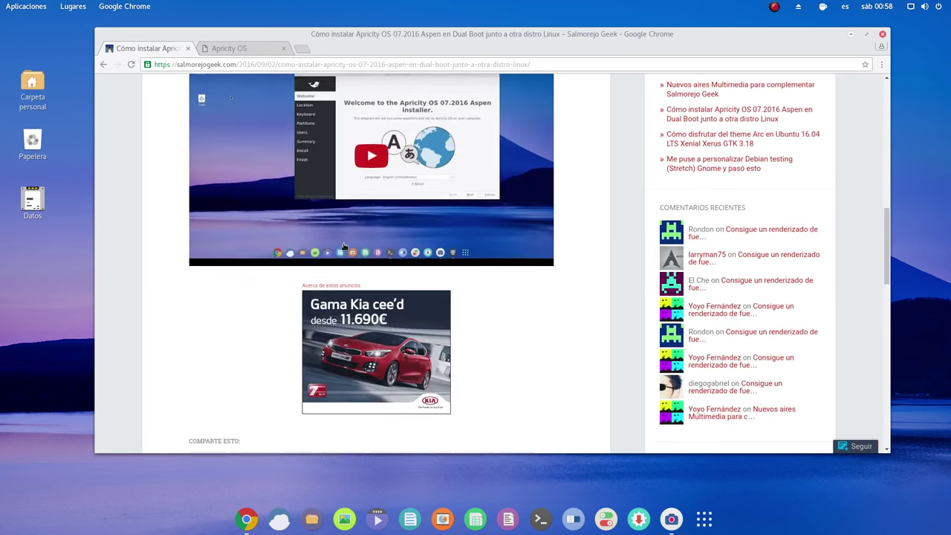
scroll(345, 249, down, 6)
scroll(345, 249, down, 2)
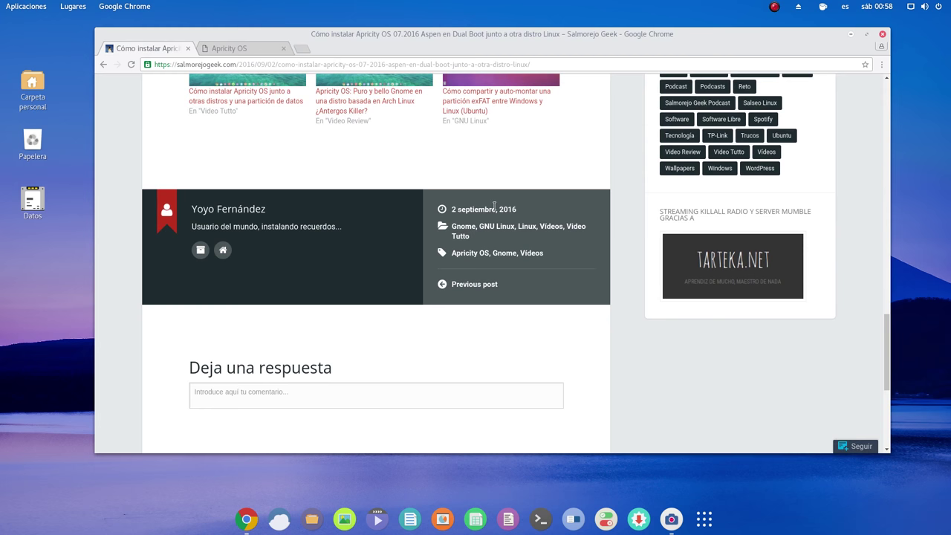
scroll(494, 207, up, 12)
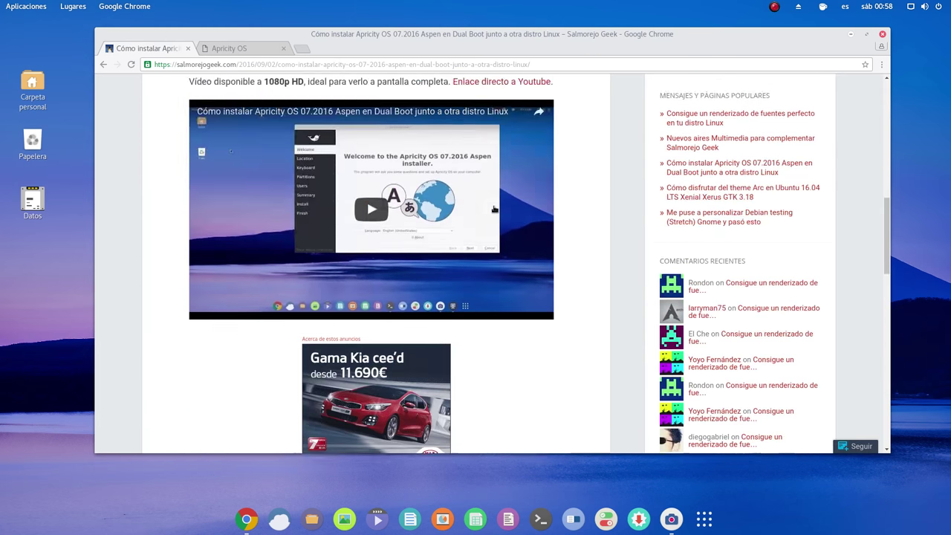
click(851, 34)
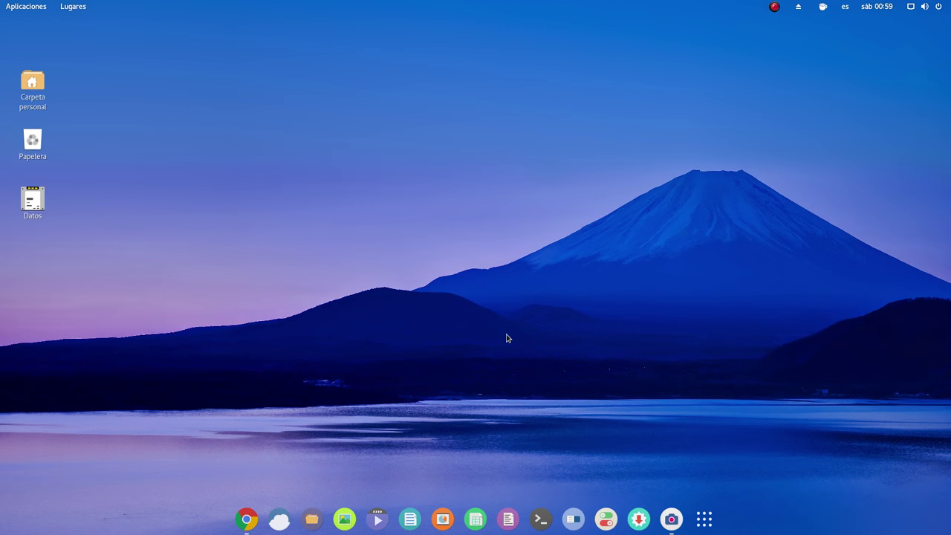
Open a terminal and enlarge its unmaximized window to cover most of the upper desktop.
click(541, 519)
drag(318, 33, 301, 2)
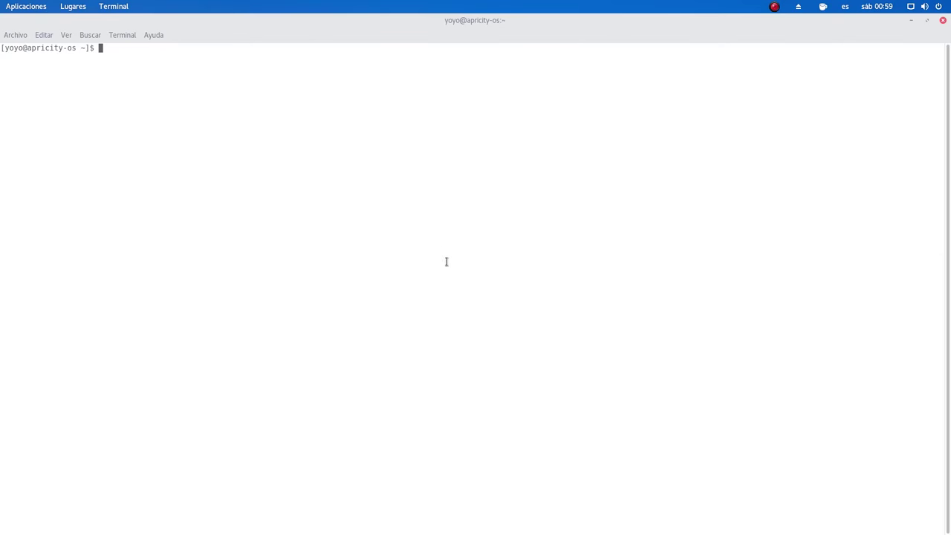
click(927, 20)
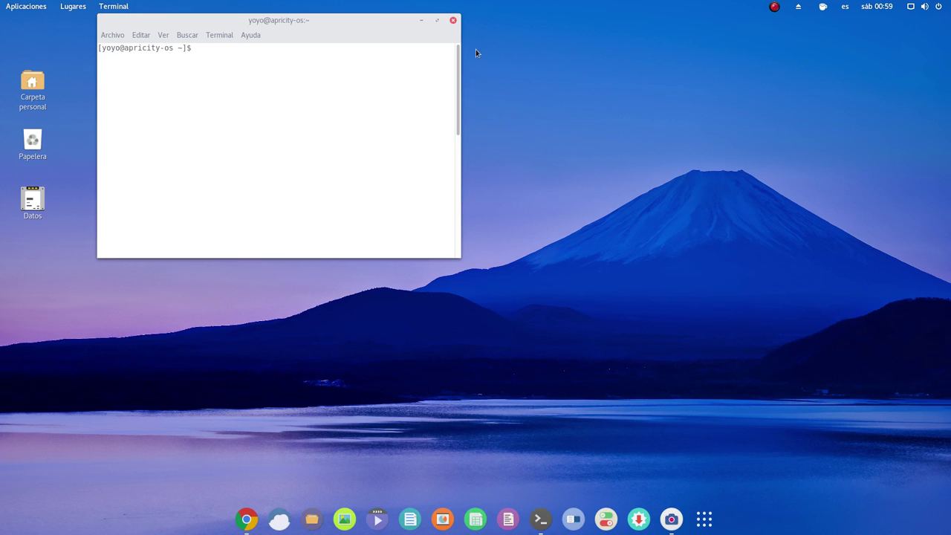
drag(338, 32, 328, 32)
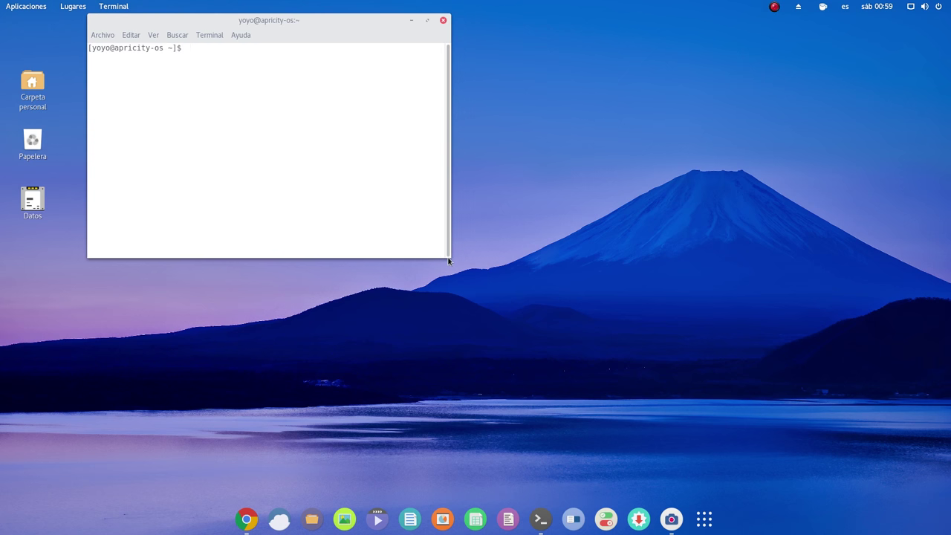
drag(451, 257, 878, 382)
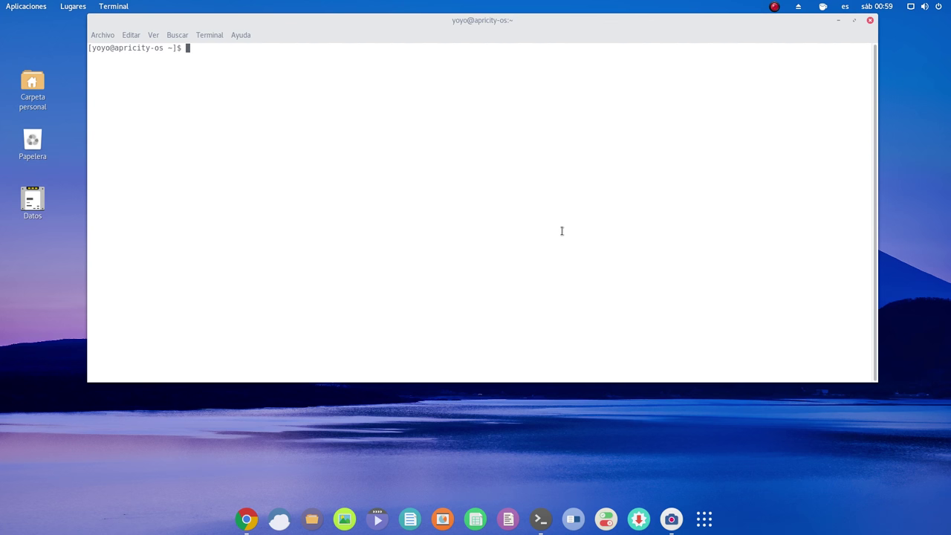
Run a full system update with sudo pacman -Syyu, entering the account password to authorize it.
text(sudo pacman -Syyu)
key(Return)
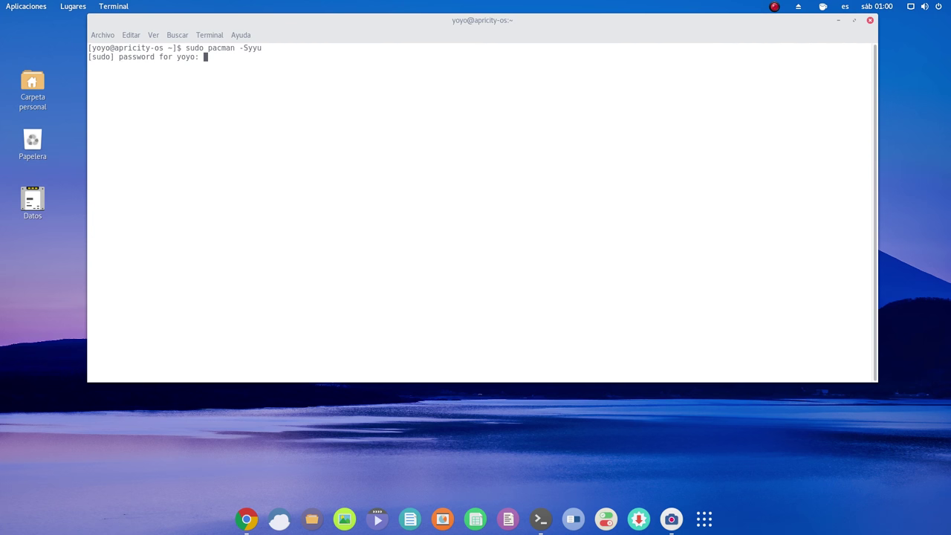
key(Return)
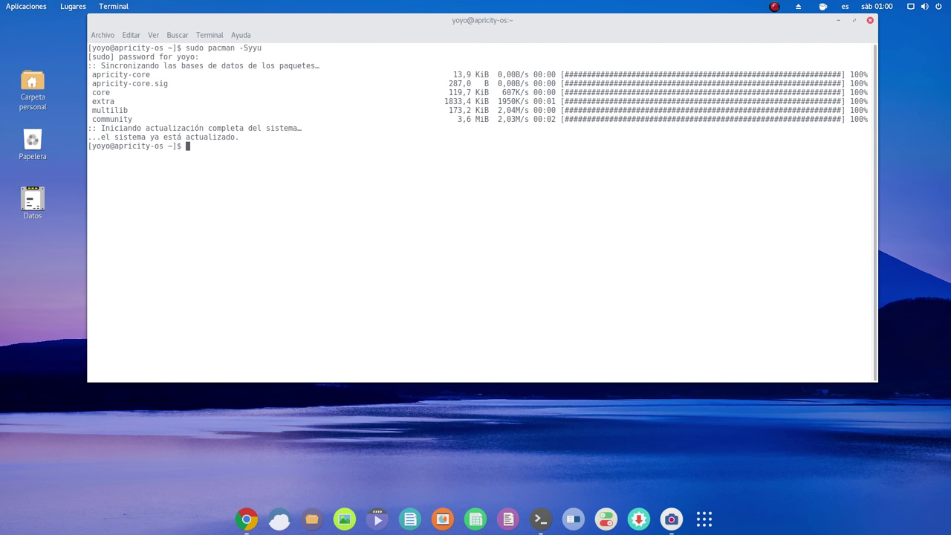
Display the kernel information with uname -a, and minimize the terminal.
text(uname -a)
key(Return)
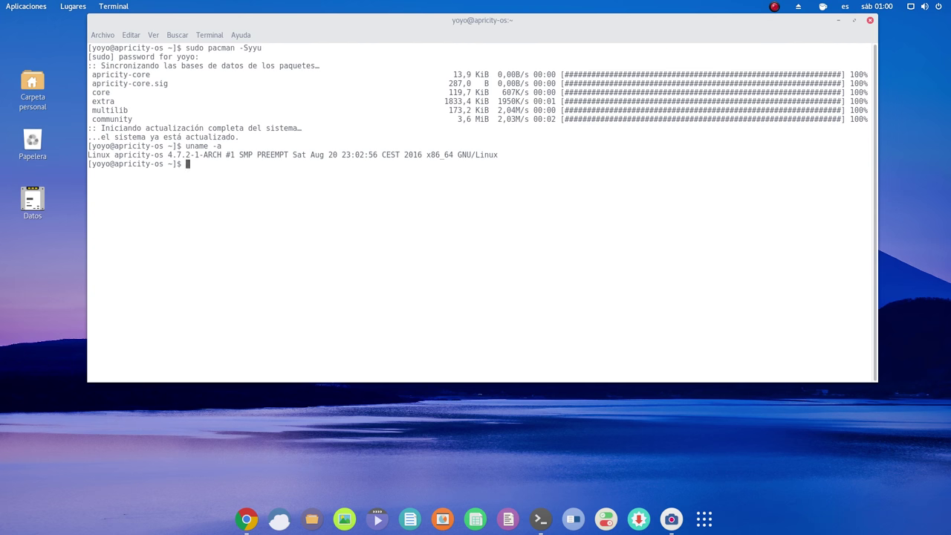
click(837, 21)
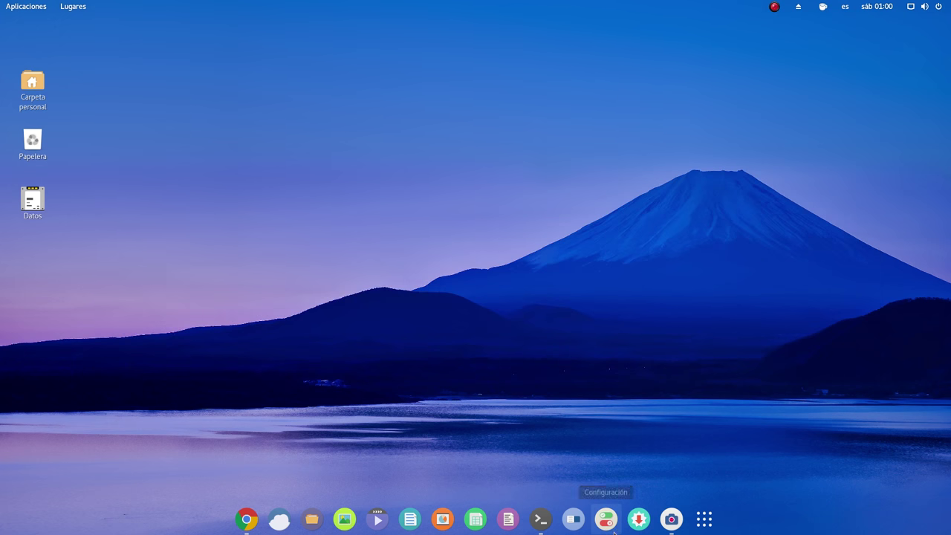
Open the Tweak Tool and examine the full list of GNOME Shell extensions in a taller window.
click(573, 518)
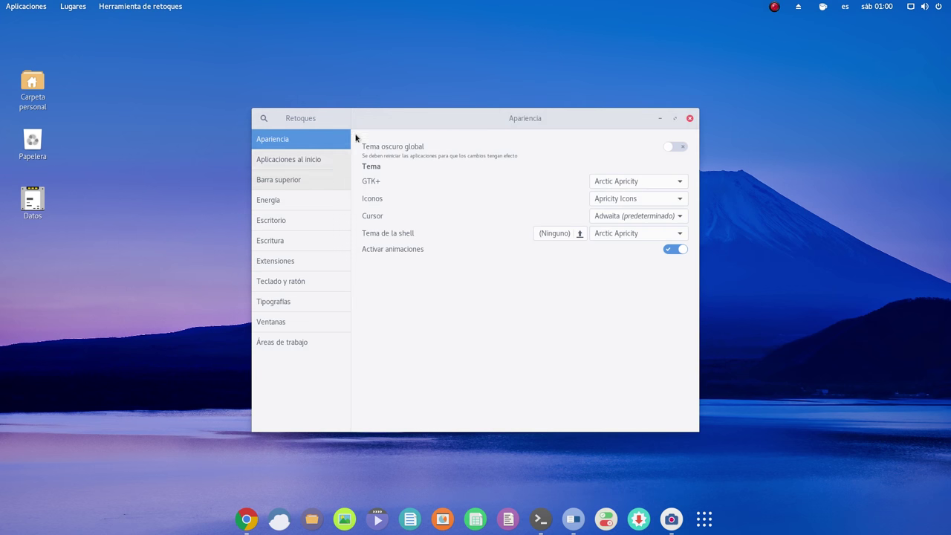
drag(421, 117, 328, 39)
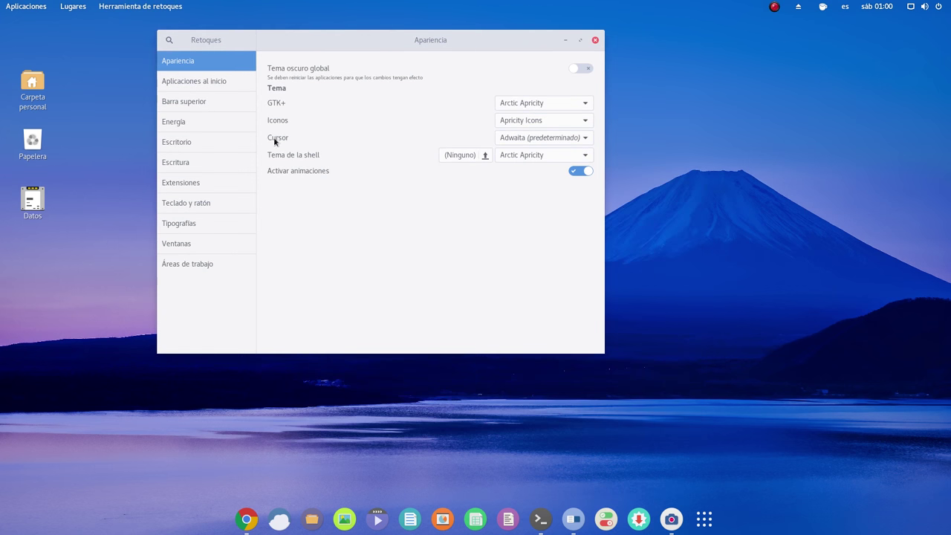
click(202, 188)
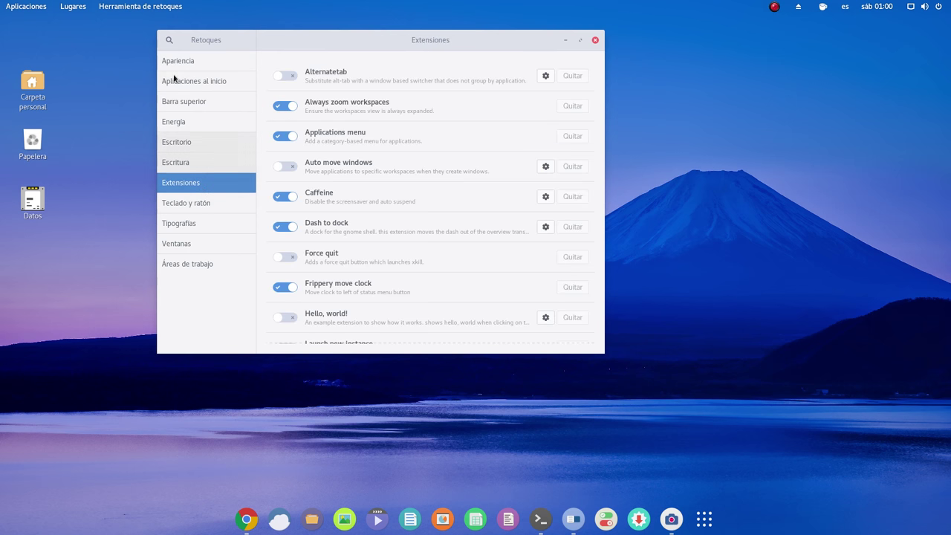
drag(376, 47, 395, 37)
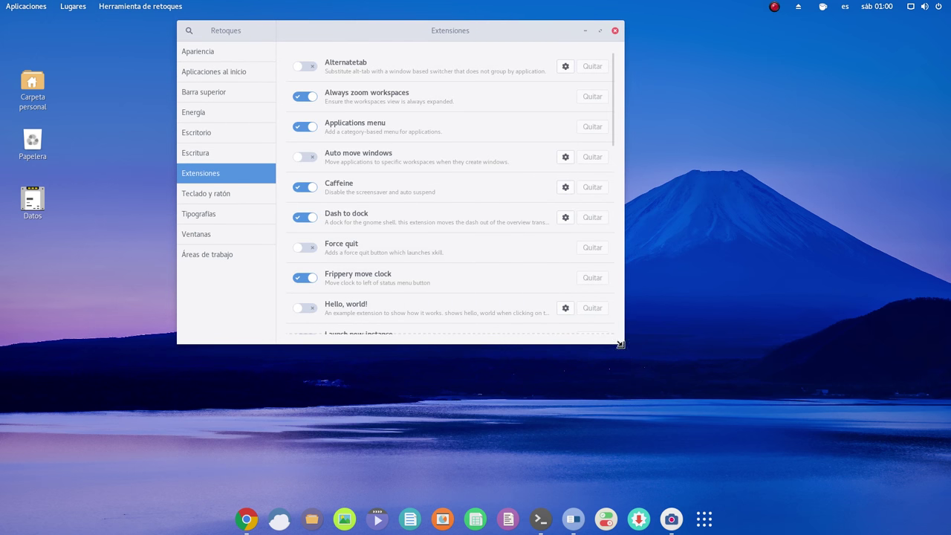
drag(622, 346, 616, 490)
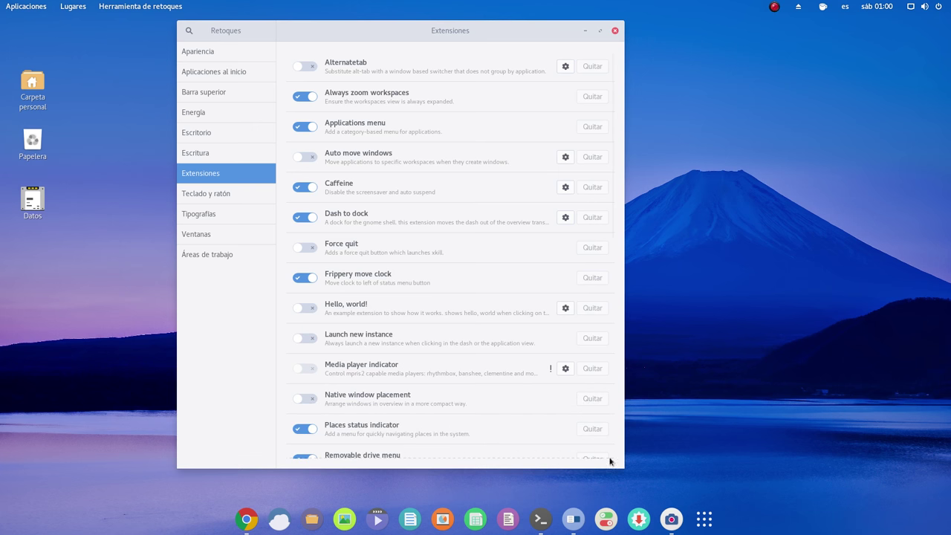
scroll(383, 276, down, 10)
scroll(386, 329, up, 10)
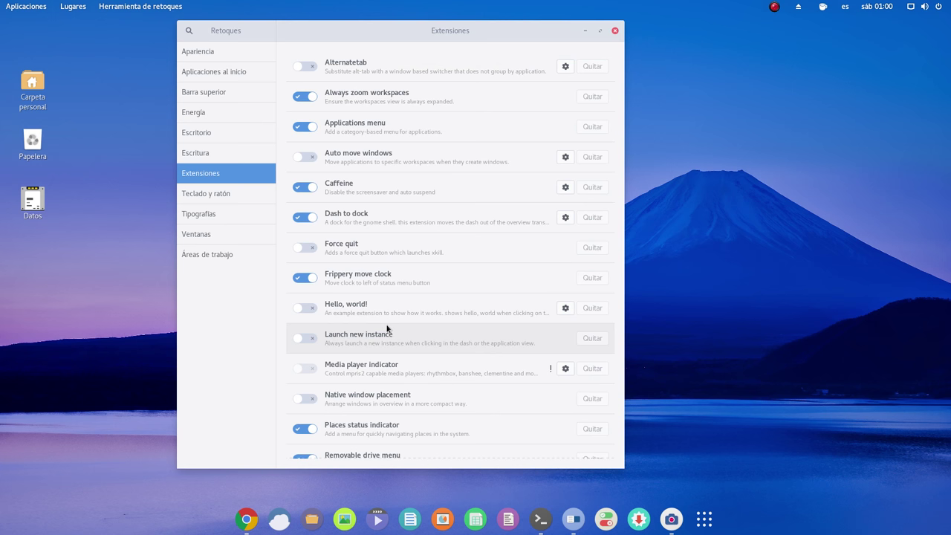
Disable the Applications menu extension and browse the full applications grid with the Tweak Tool minimized.
click(304, 127)
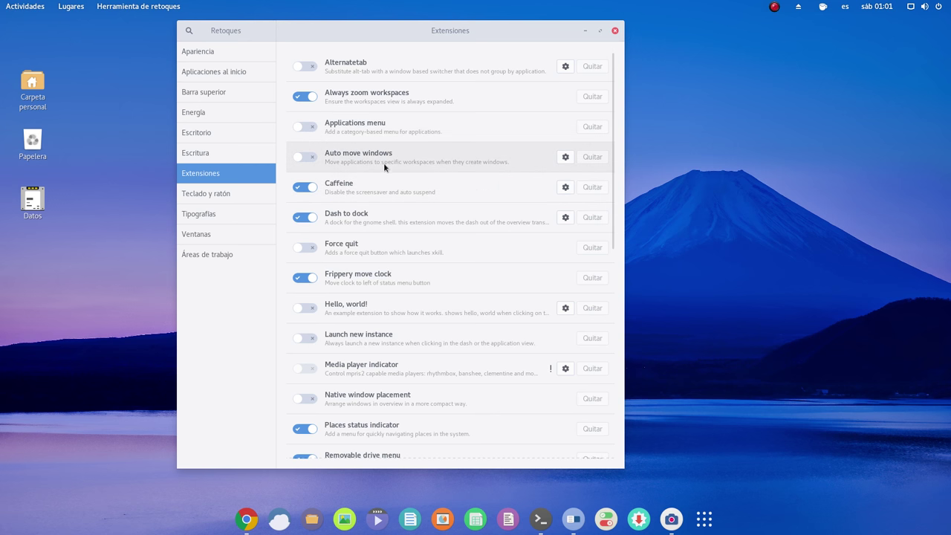
click(586, 29)
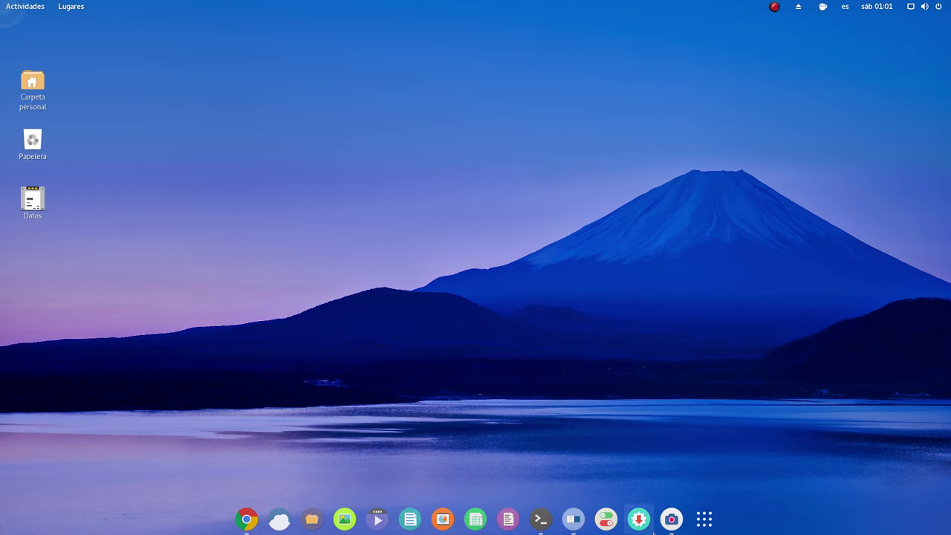
click(706, 520)
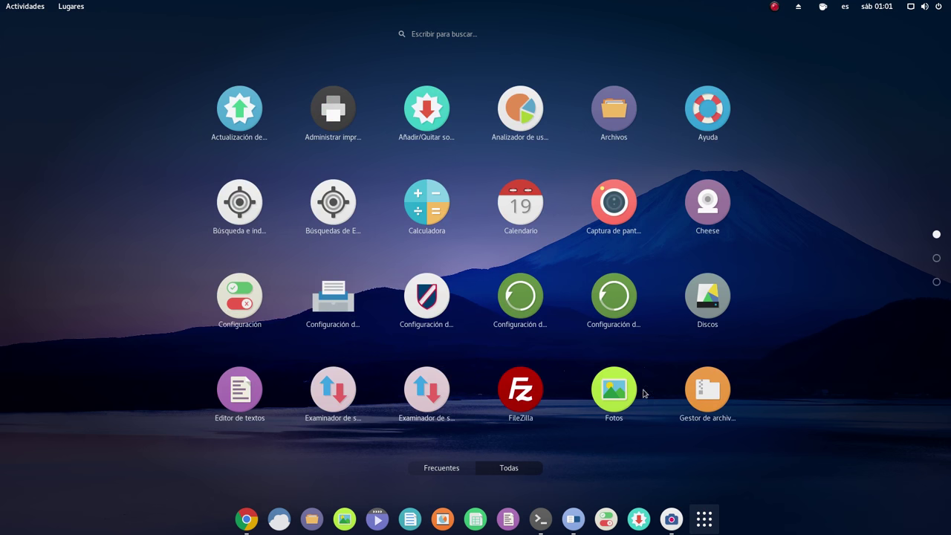
scroll(643, 393, down, 2)
scroll(628, 342, up, 2)
mouse_move(1, 2)
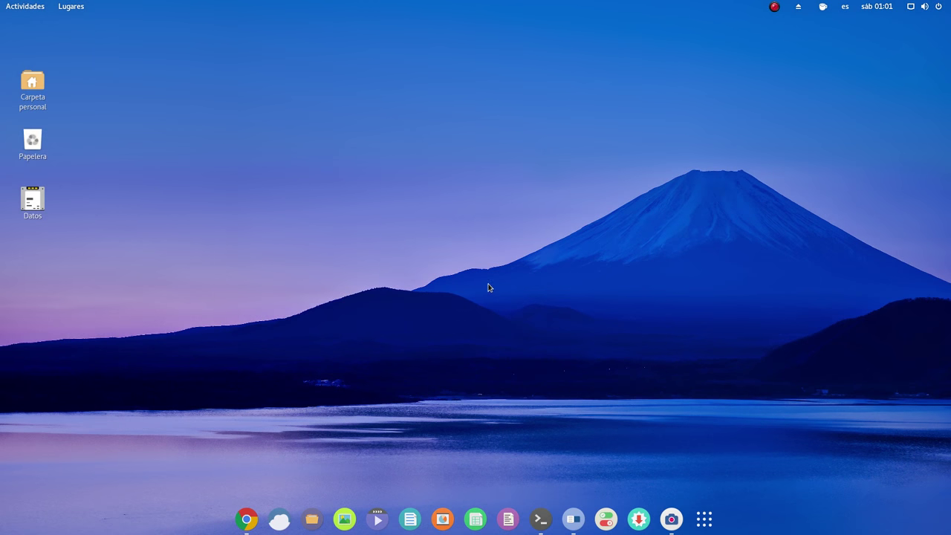
Restore the Tweak Tool, re-enable the Applications menu extension and check the menu it adds.
click(575, 521)
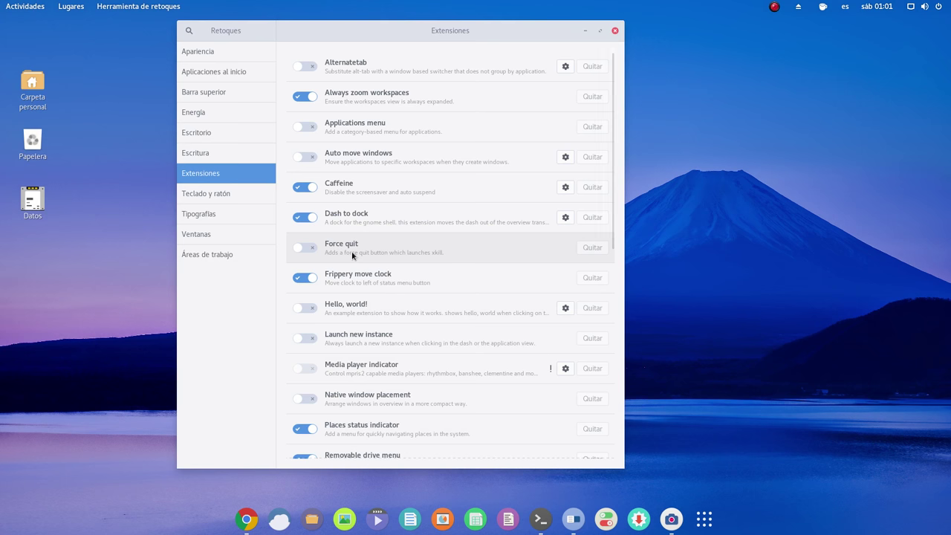
scroll(352, 251, down, 1)
scroll(353, 248, up, 1)
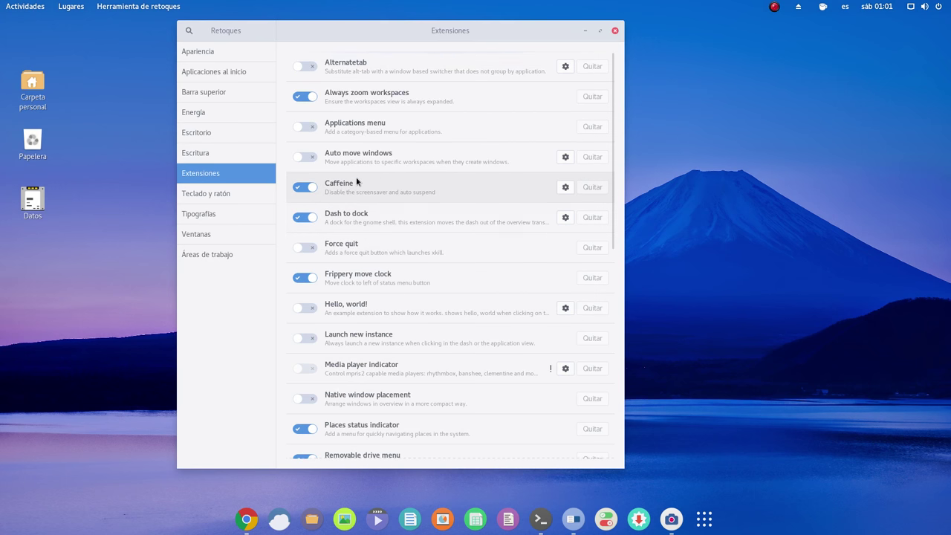
click(308, 125)
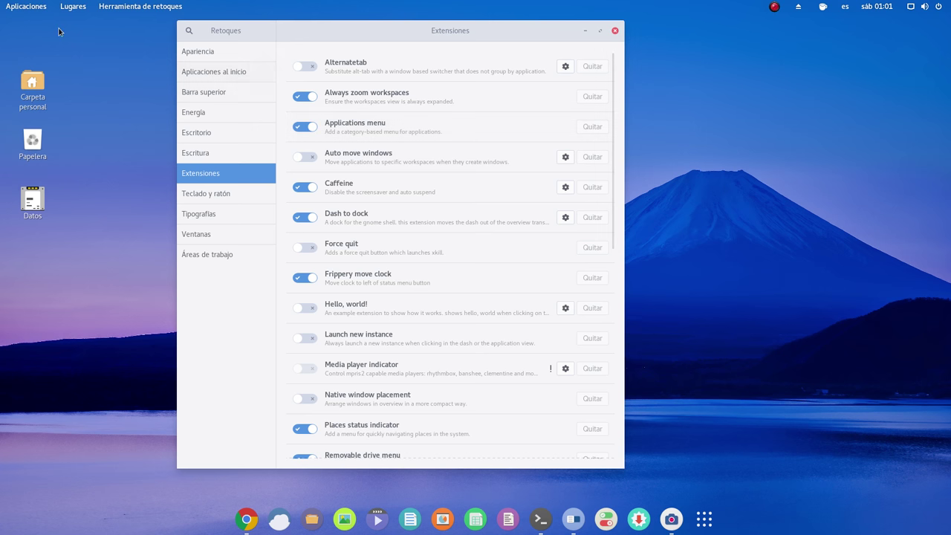
click(26, 6)
click(644, 52)
Close the Tweak Tool and view the system overview under Details in the Settings app.
click(615, 31)
click(607, 518)
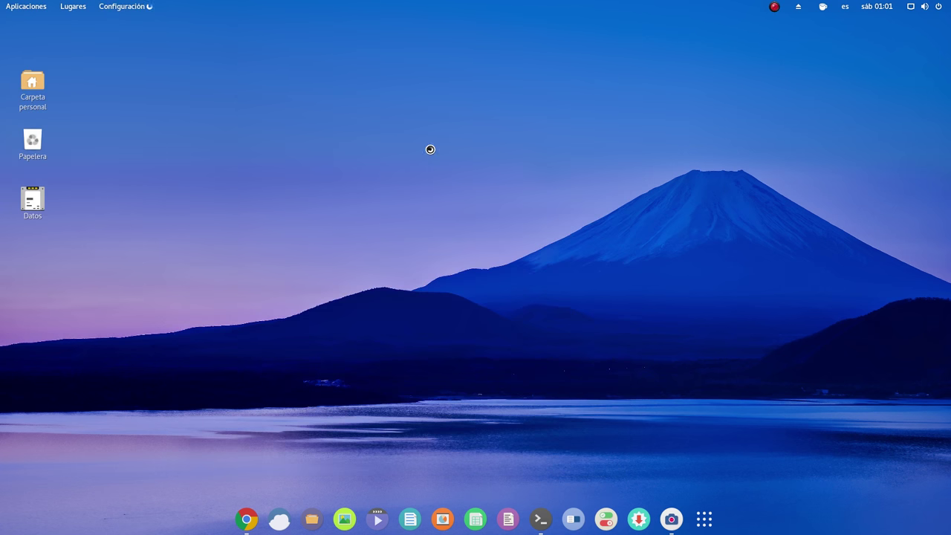
click(444, 375)
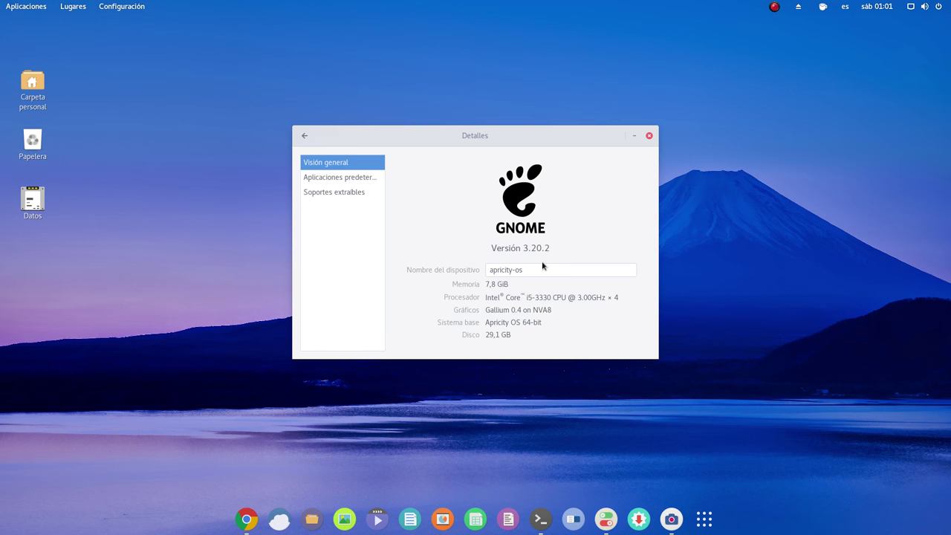
drag(377, 168, 519, 164)
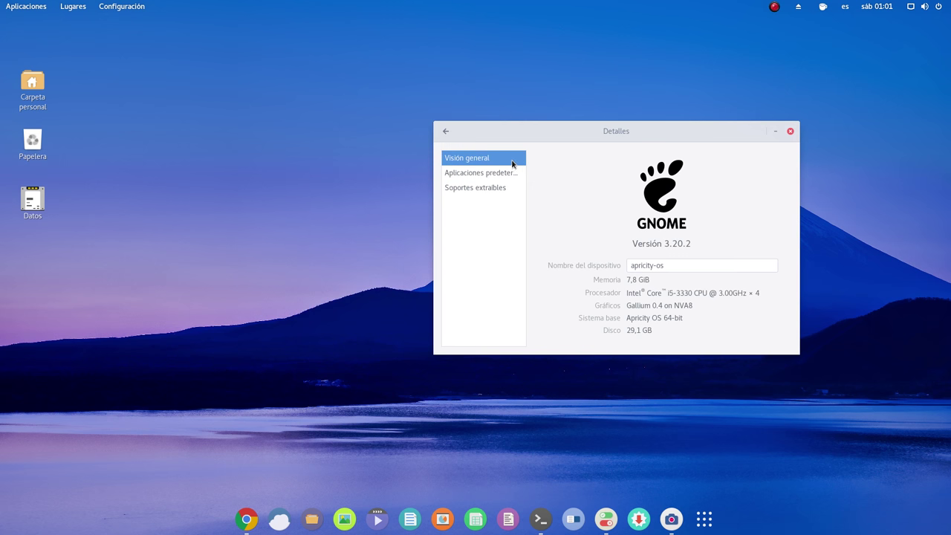
Close the Details window and open the home folder in a smaller, repositioned file manager window.
drag(599, 132, 511, 80)
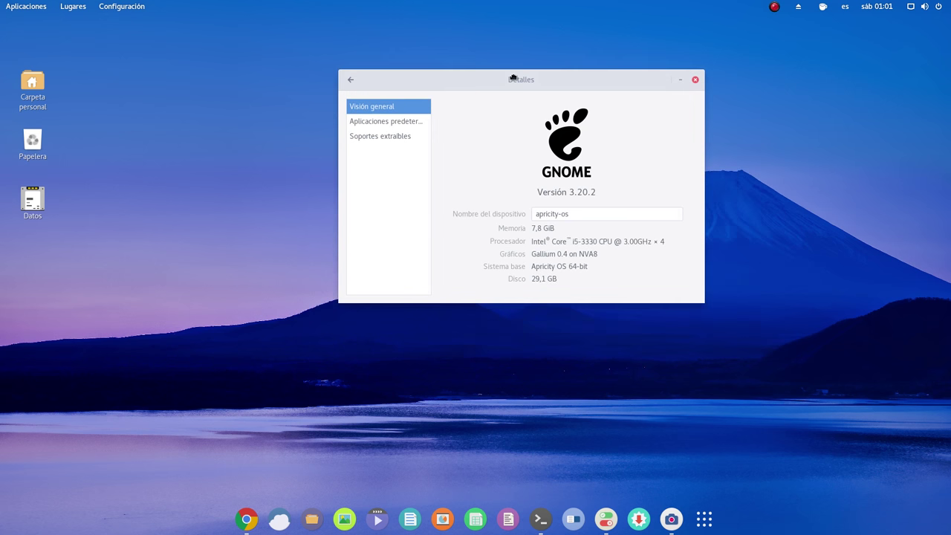
click(695, 79)
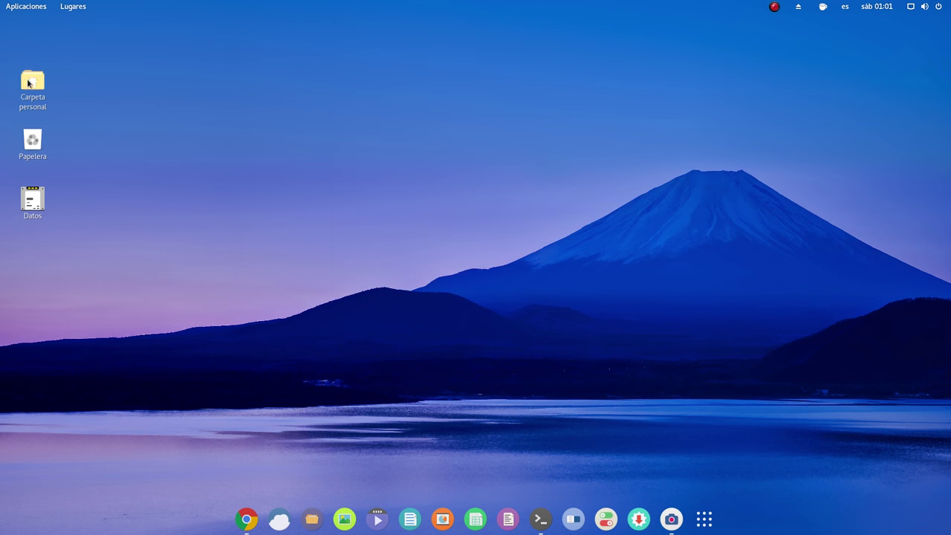
click(28, 83)
double_click(28, 83)
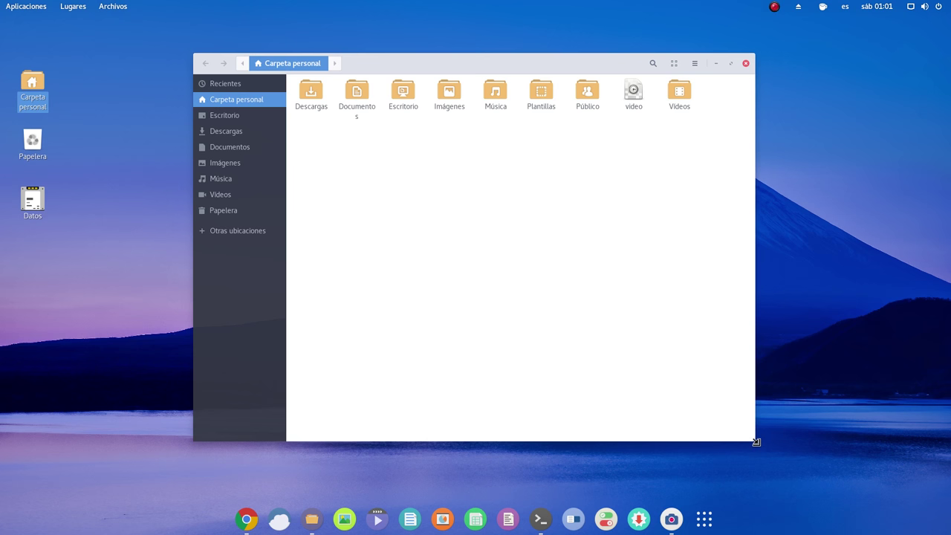
drag(756, 445, 647, 341)
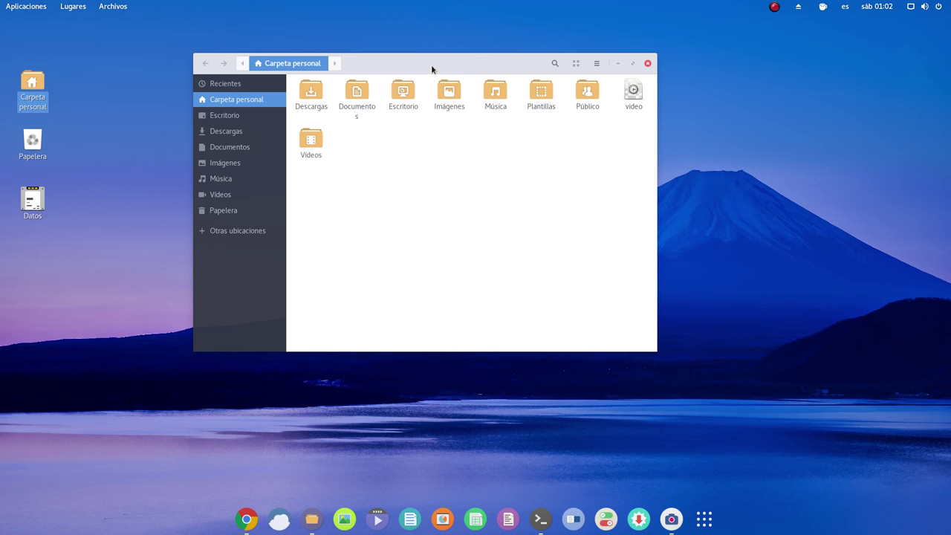
drag(431, 66, 460, 94)
Enlarge the file manager's icons by one zoom level, recheck the view options and close the home folder window.
click(606, 96)
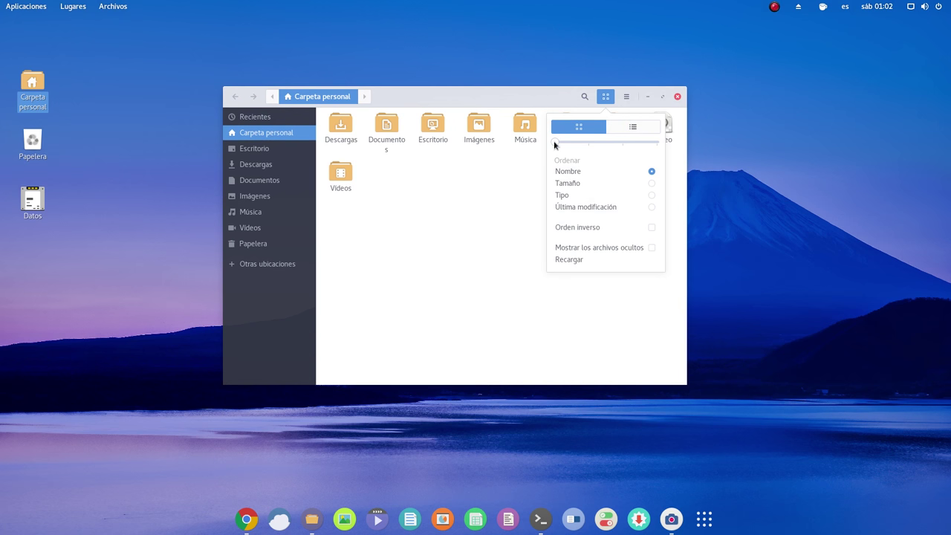
drag(574, 142, 583, 142)
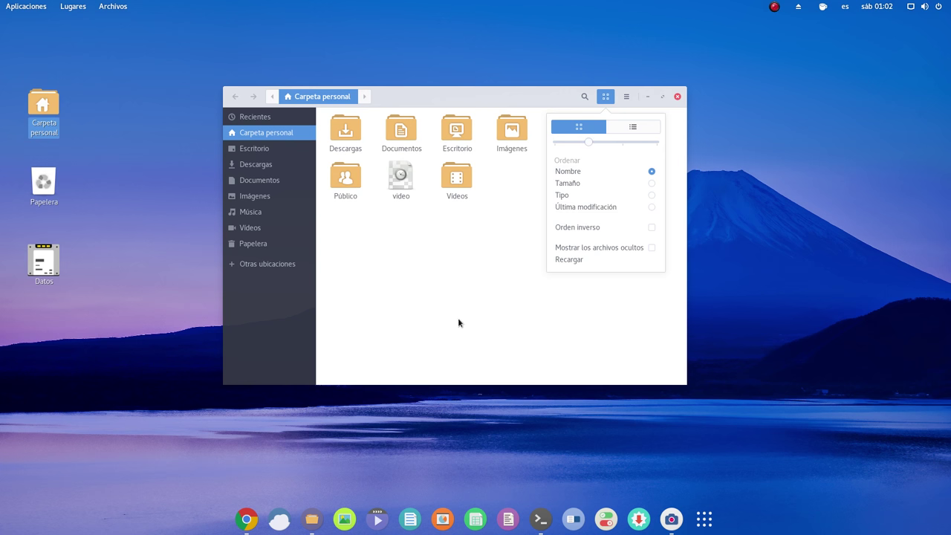
click(406, 294)
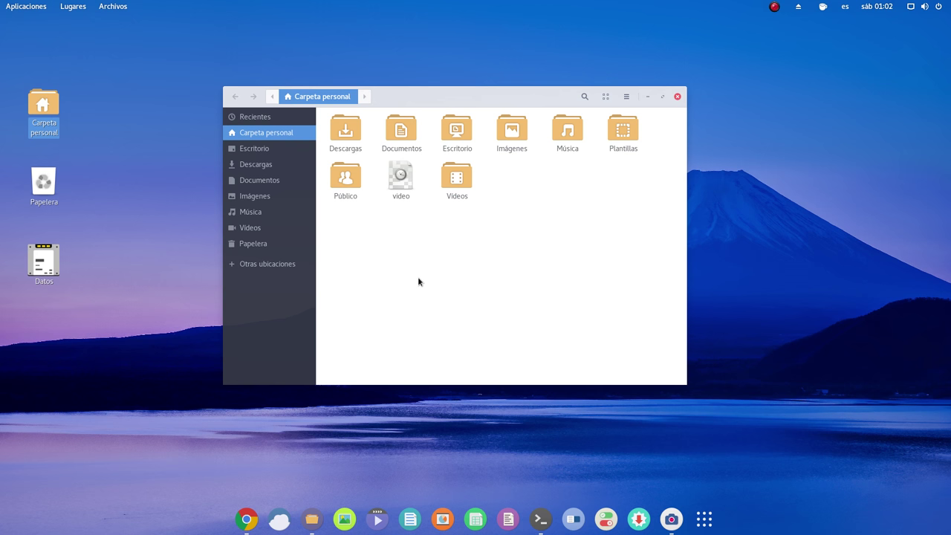
click(606, 97)
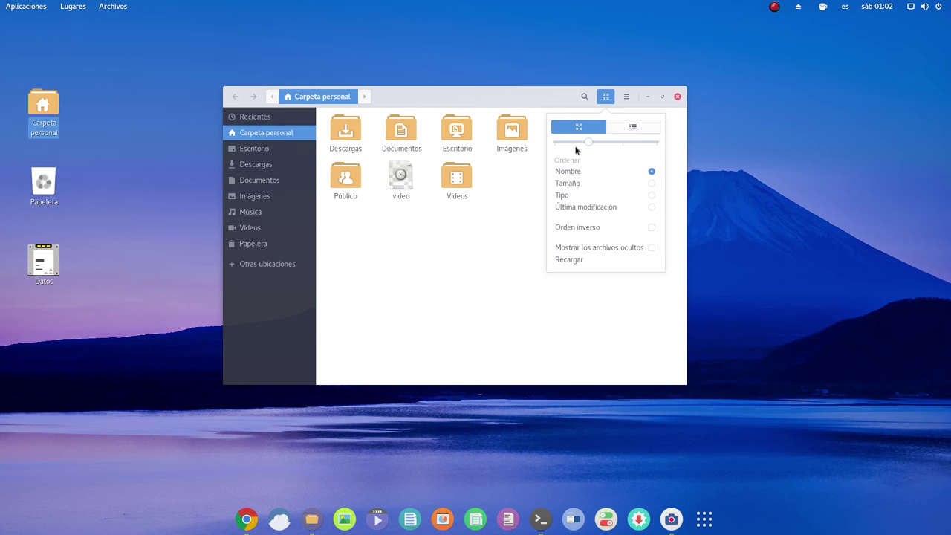
mouse_move(587, 143)
mouse_down()
mouse_move(658, 151)
mouse_move(598, 150)
mouse_up()
click(516, 227)
click(677, 97)
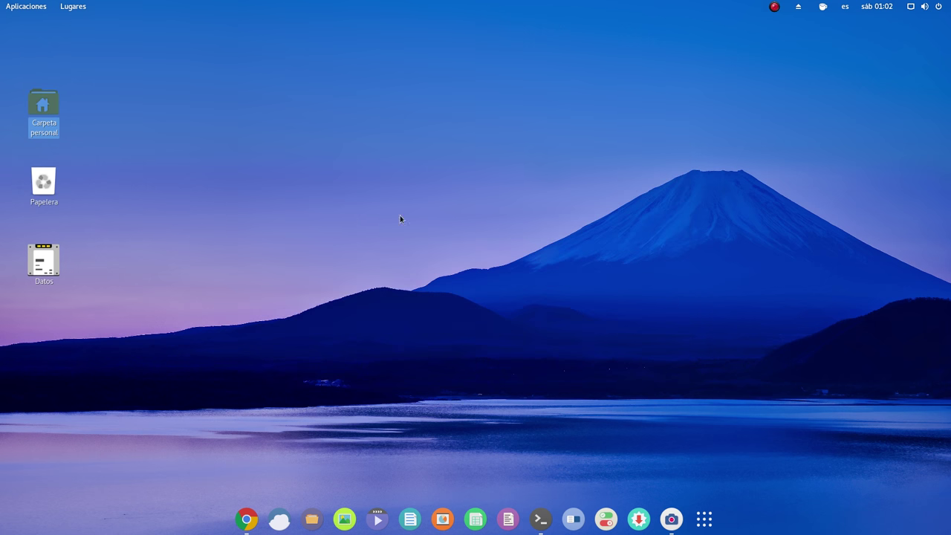
View the Accessories category of the applications menu, then bring up the Google Chrome window and minimize it again.
click(29, 6)
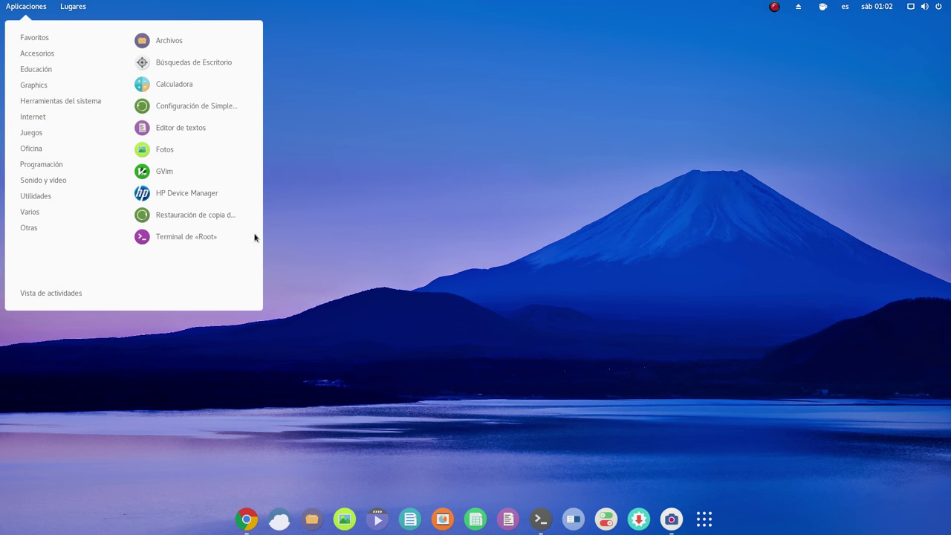
click(429, 351)
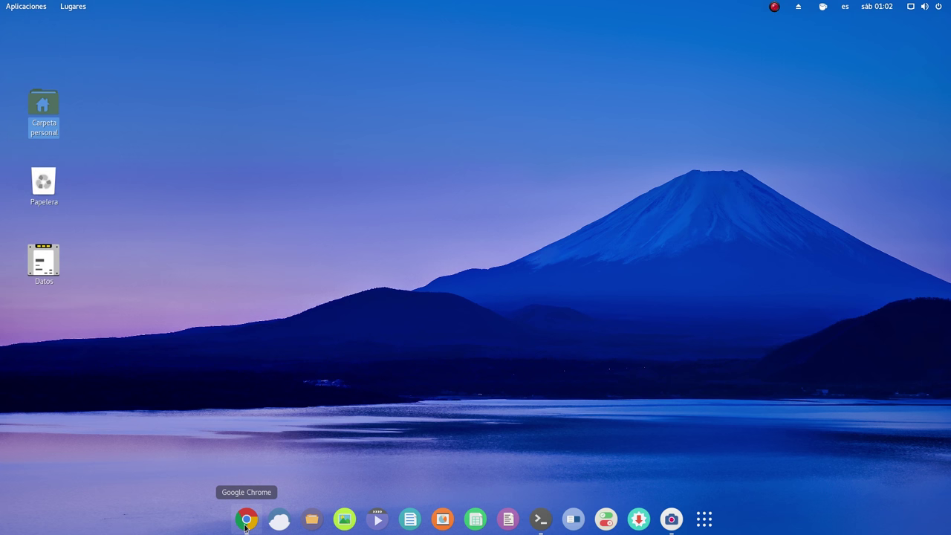
click(246, 521)
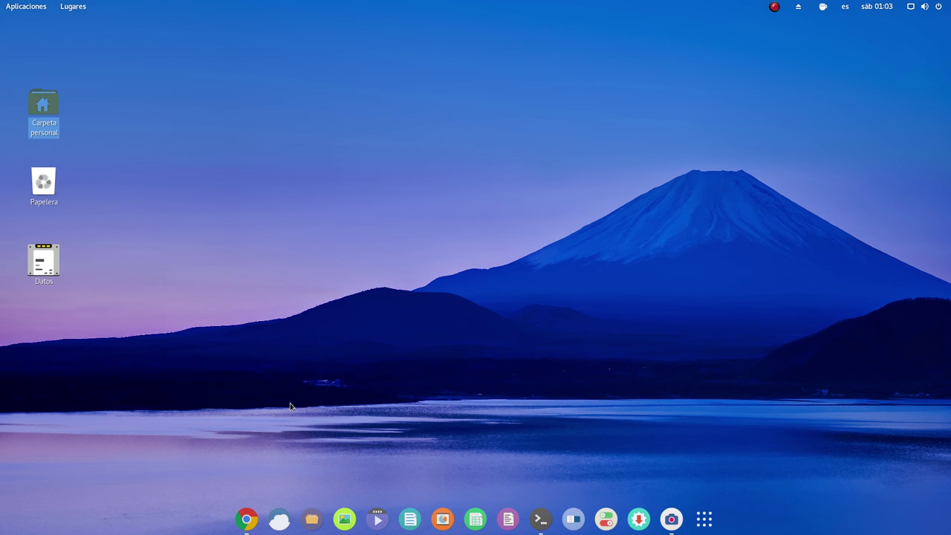
click(247, 518)
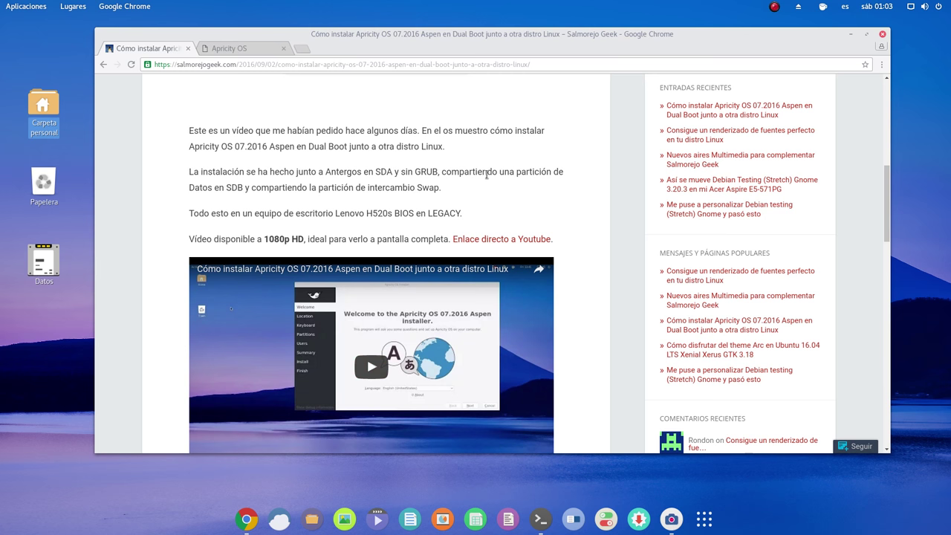
click(851, 34)
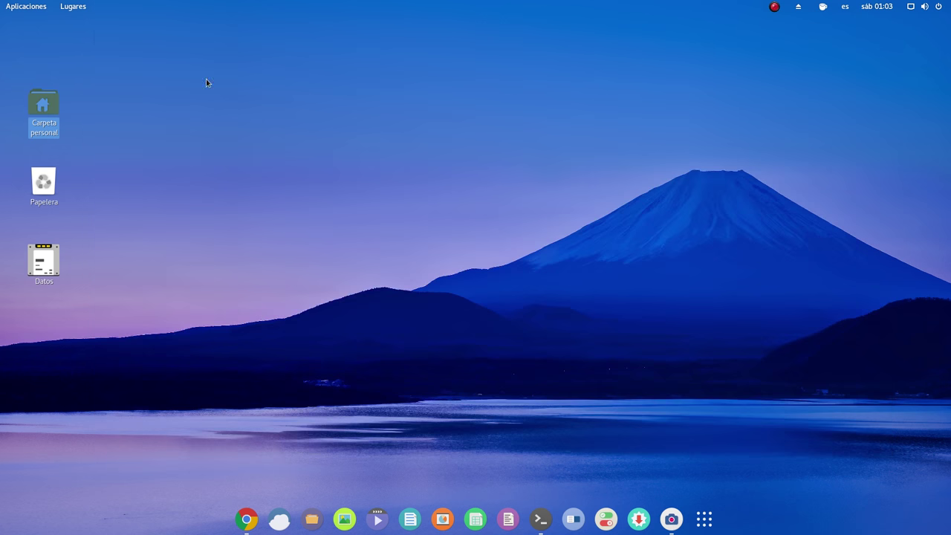
Open the Ice SSB manager, view its Create and Remove pages and close it without creating an application.
click(280, 520)
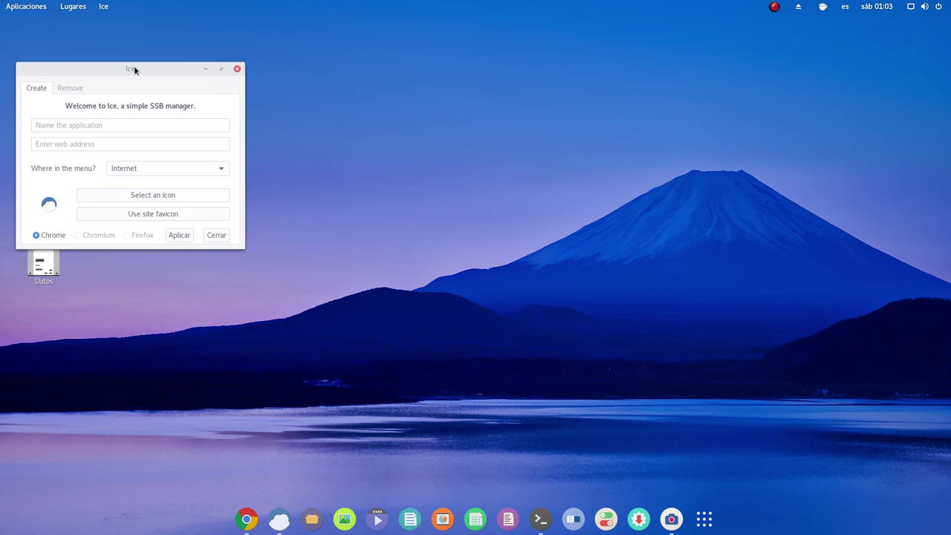
drag(134, 68, 294, 74)
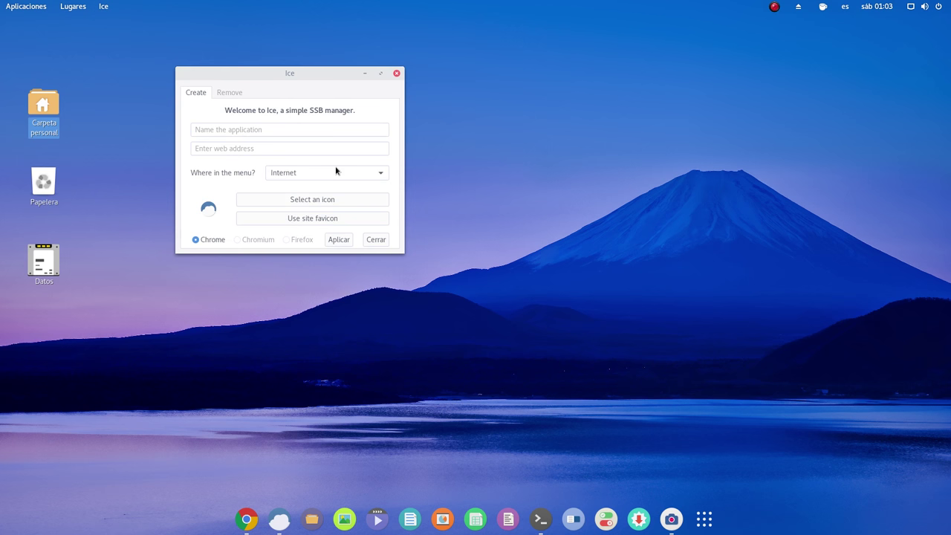
click(230, 92)
click(202, 93)
click(376, 238)
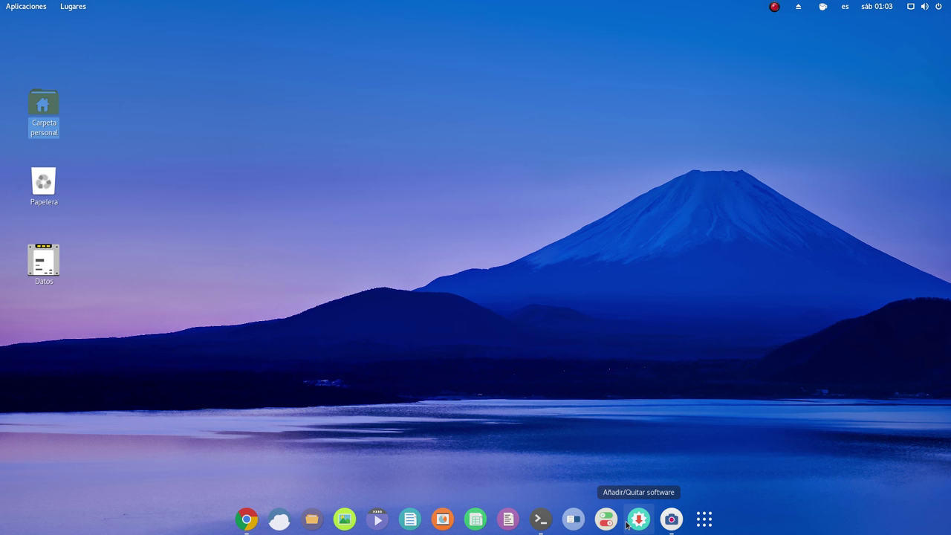
click(270, 201)
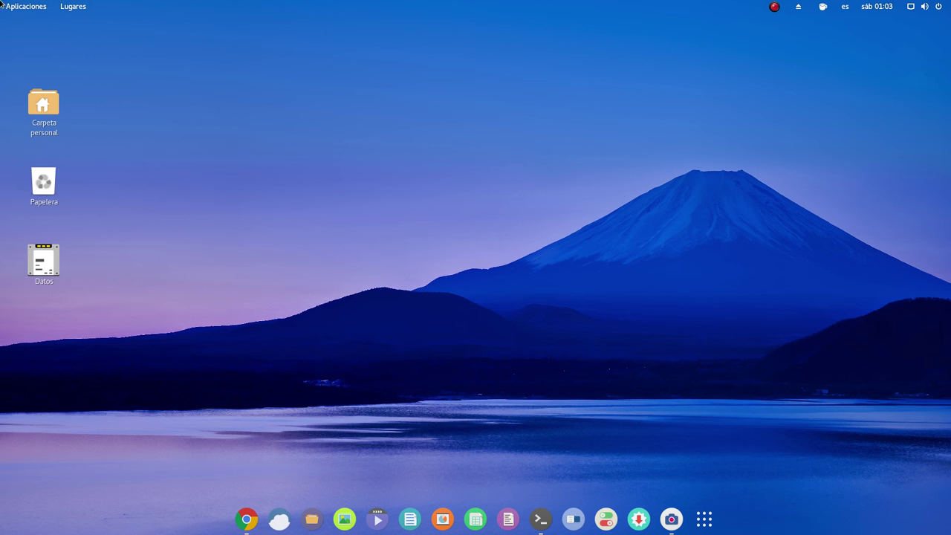
Launch GVim from the Accessories category, dismiss its startup prompt to view the empty buffer and close it.
click(23, 7)
mouse_move(36, 71)
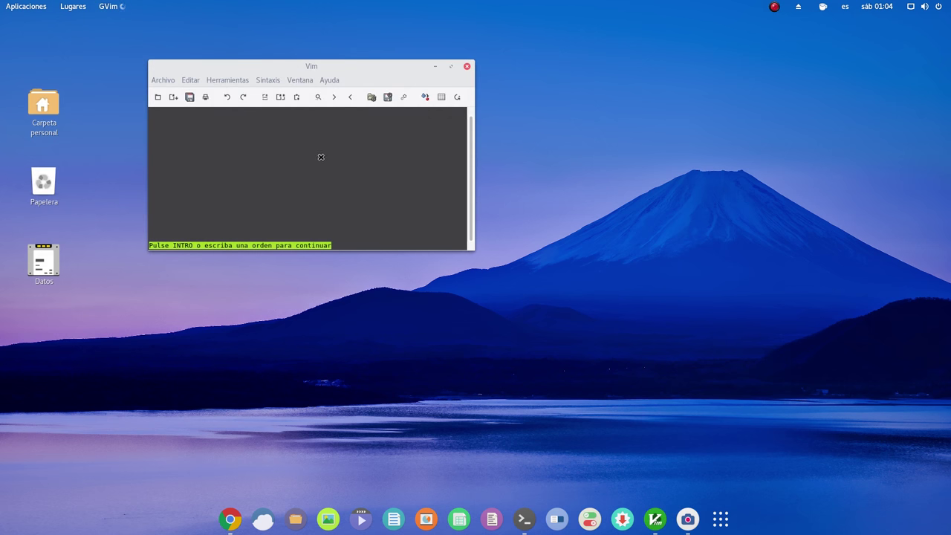
drag(334, 70, 444, 66)
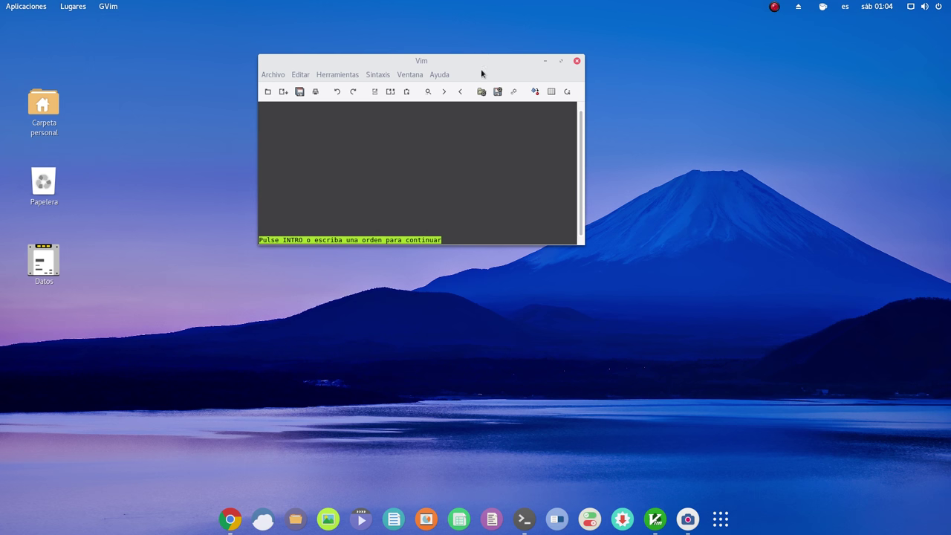
click(443, 77)
click(452, 237)
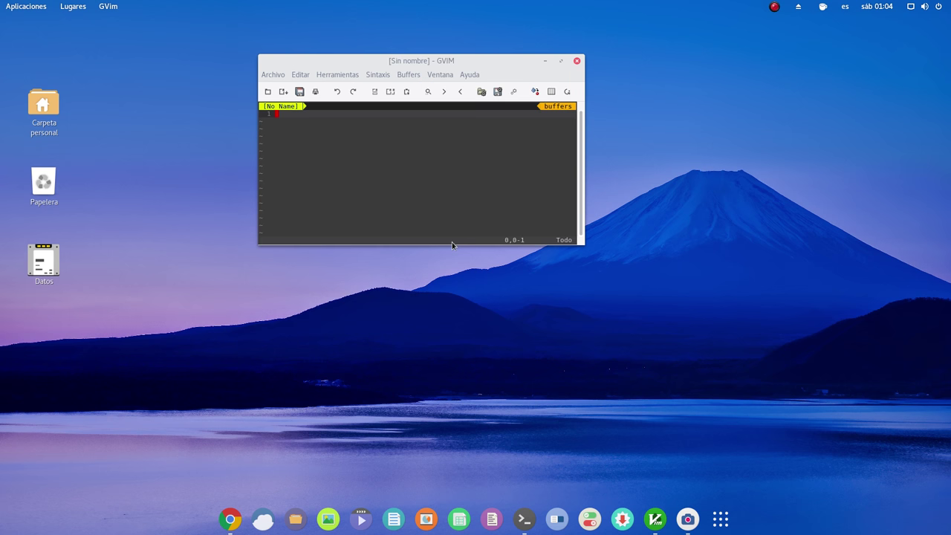
drag(498, 67, 354, 69)
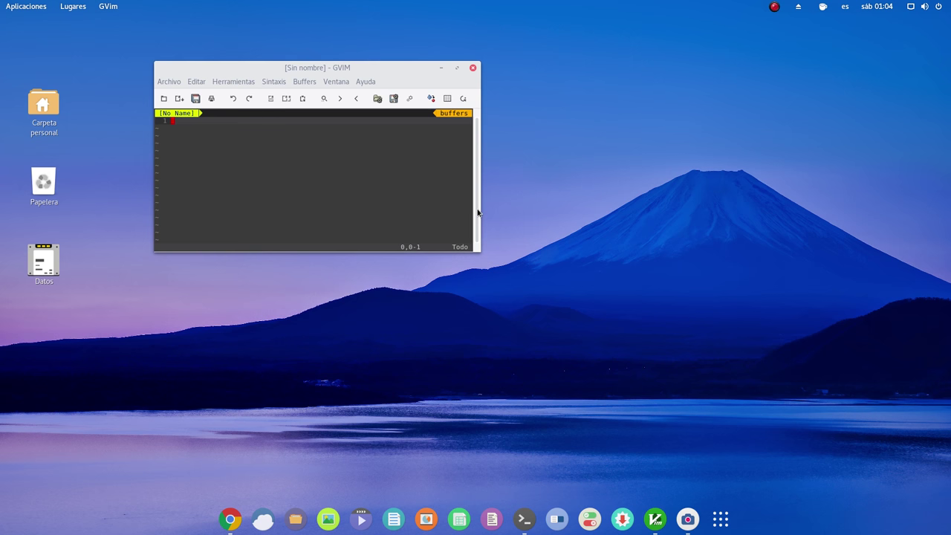
click(472, 69)
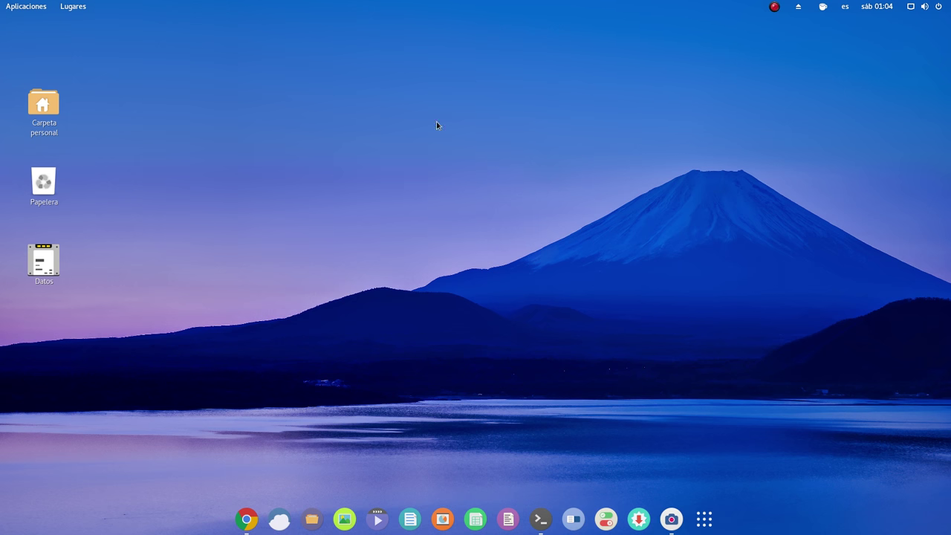
Open the Simple Backup Suite restore tool from the Accessories category, examine its window and close it.
click(35, 9)
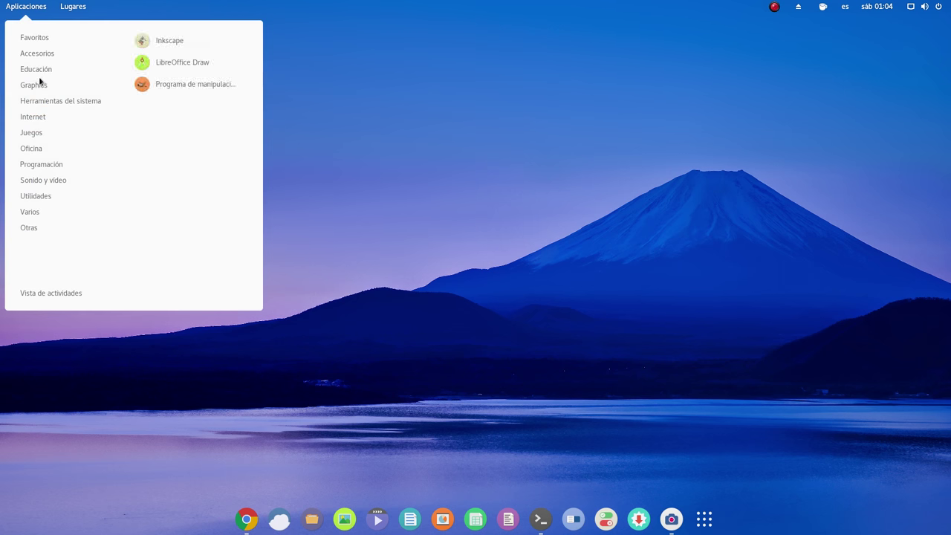
mouse_move(69, 63)
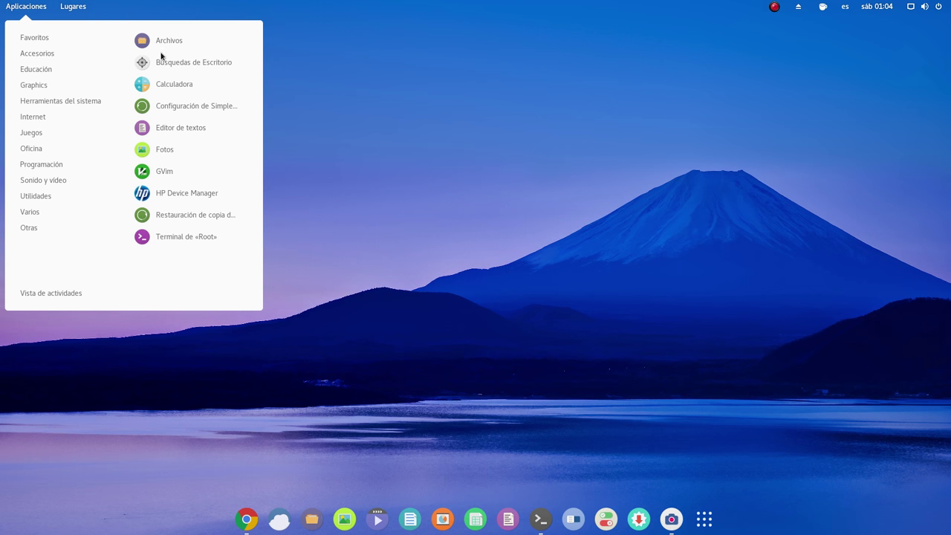
click(183, 219)
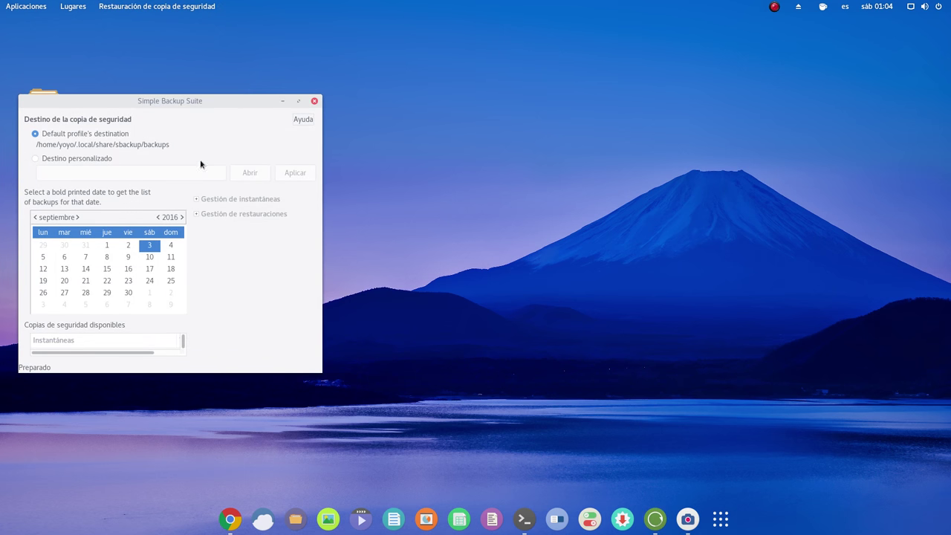
drag(185, 100, 448, 89)
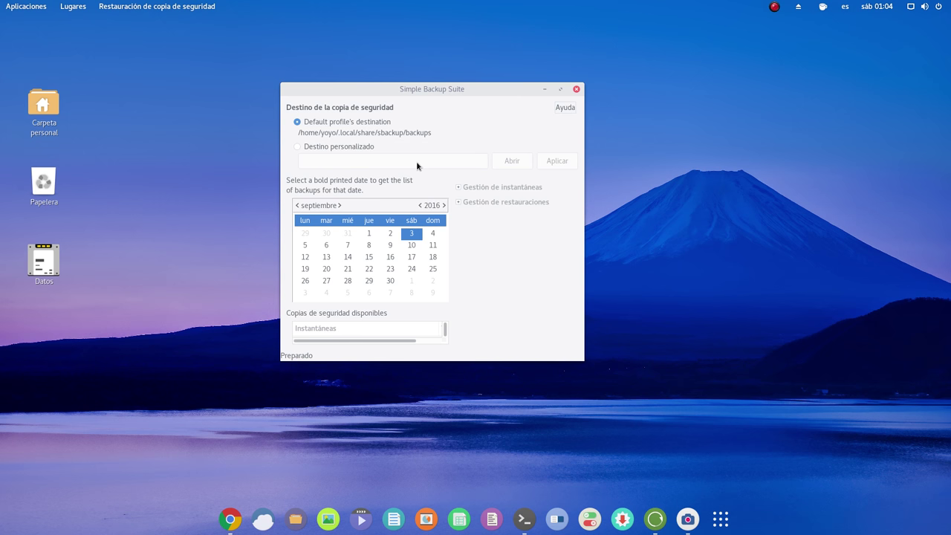
click(578, 90)
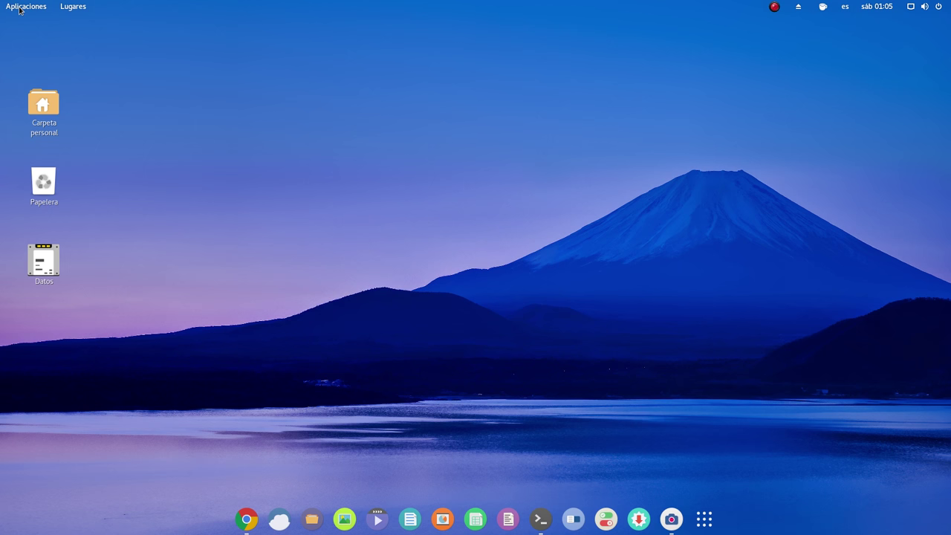
View the Graphics and system tools categories, then open the backup restore tool in administrator mode and close it.
click(20, 7)
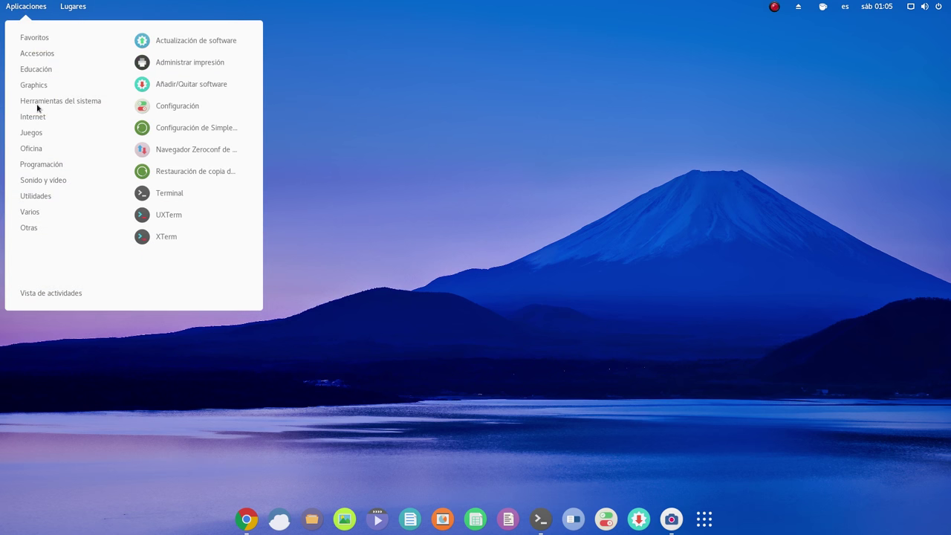
mouse_move(37, 89)
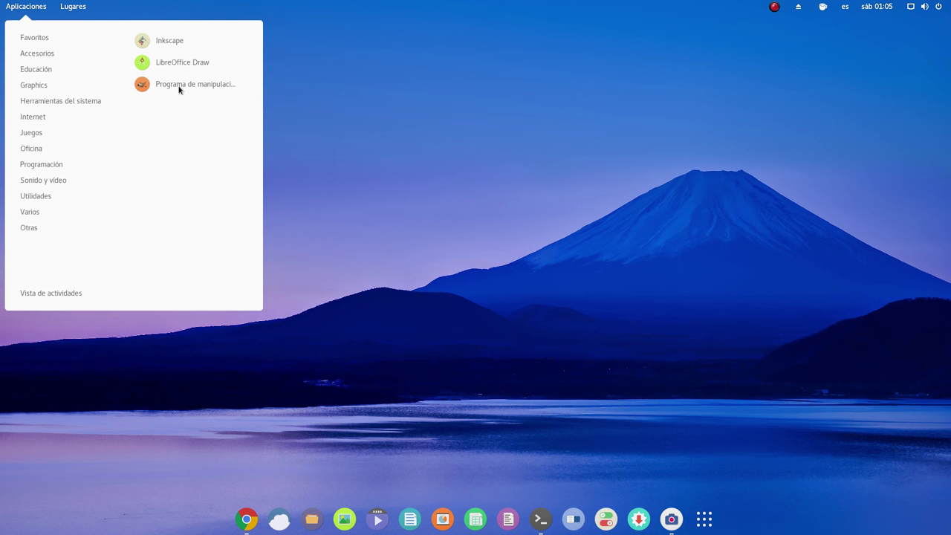
click(89, 102)
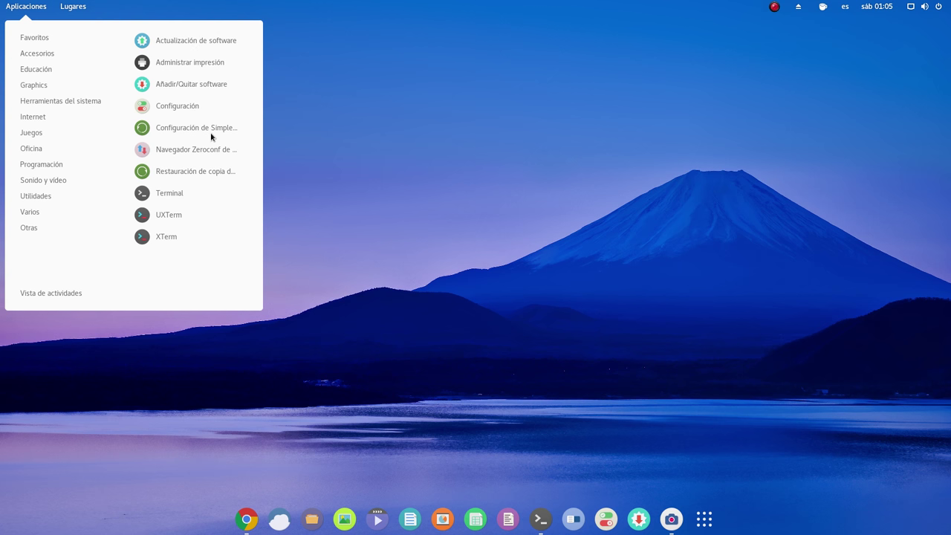
click(188, 173)
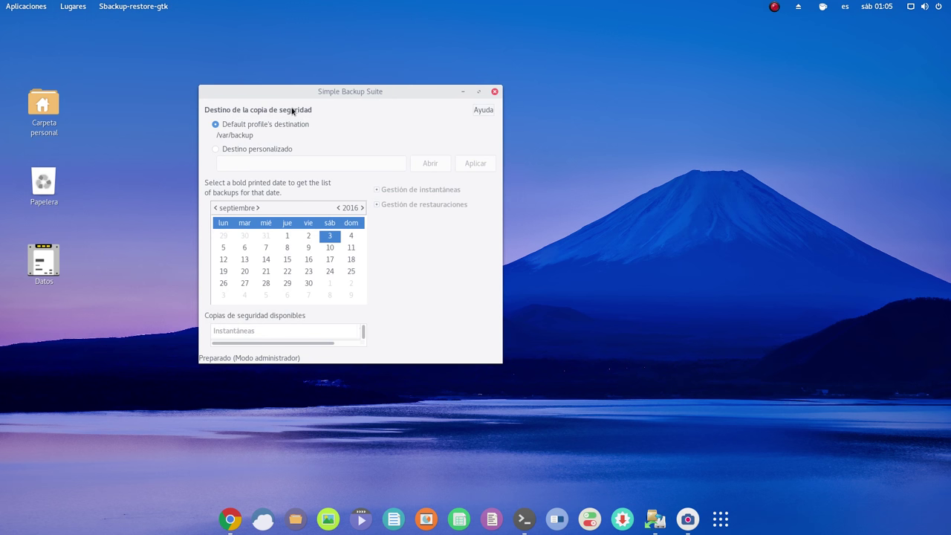
click(495, 91)
Check the system tools category, the removable drives menu and the Internet category of the applications menu.
click(32, 7)
mouse_move(72, 97)
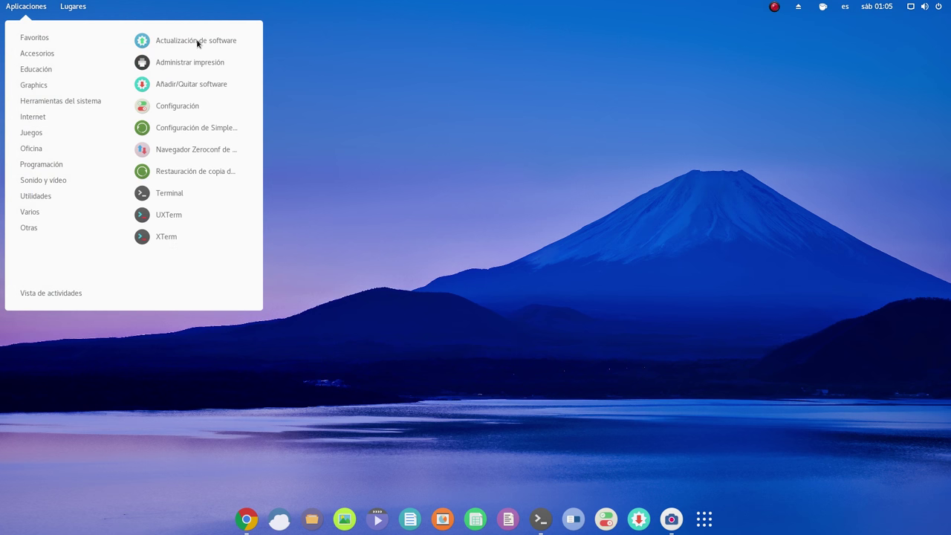
click(793, 7)
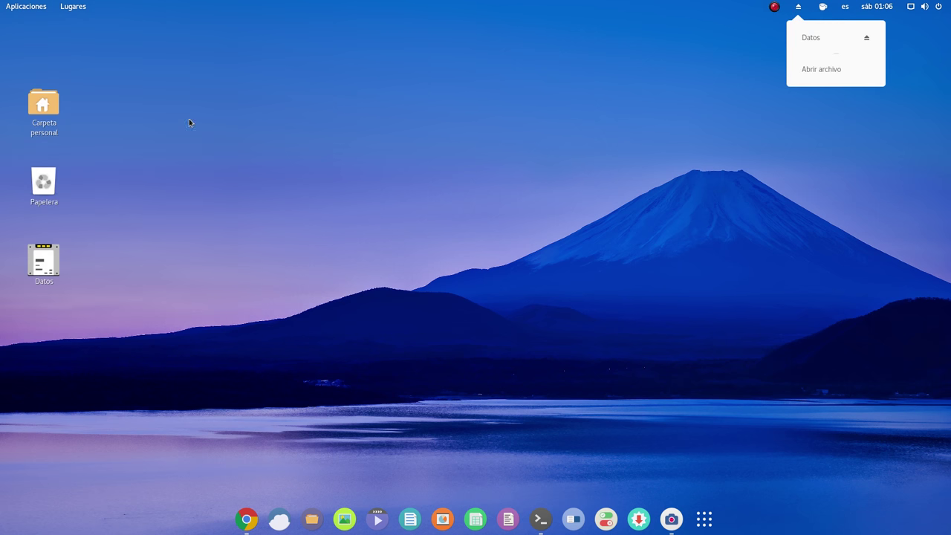
click(16, 7)
click(16, 7)
click(16, 7)
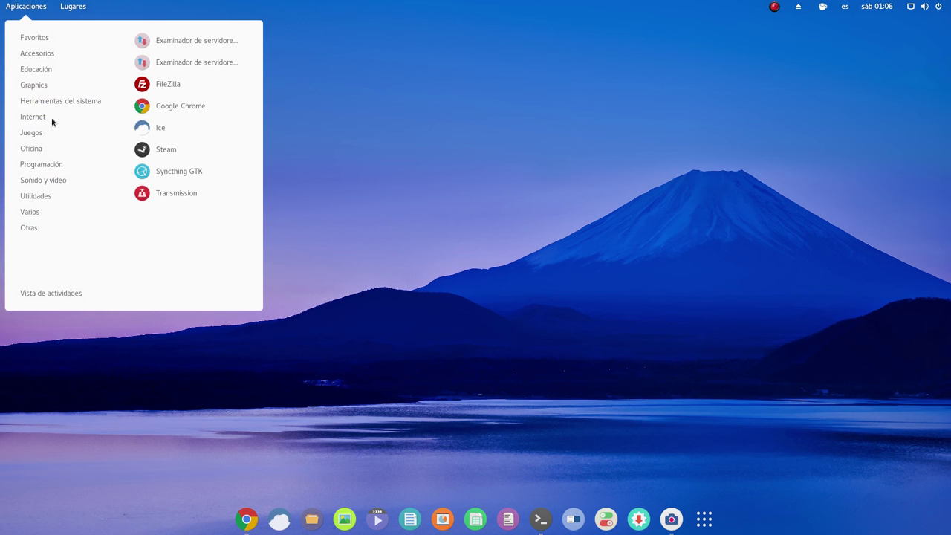
Launch Syncthing GTK from the Internet category, view its initial setup wizard and exit it.
mouse_move(122, 136)
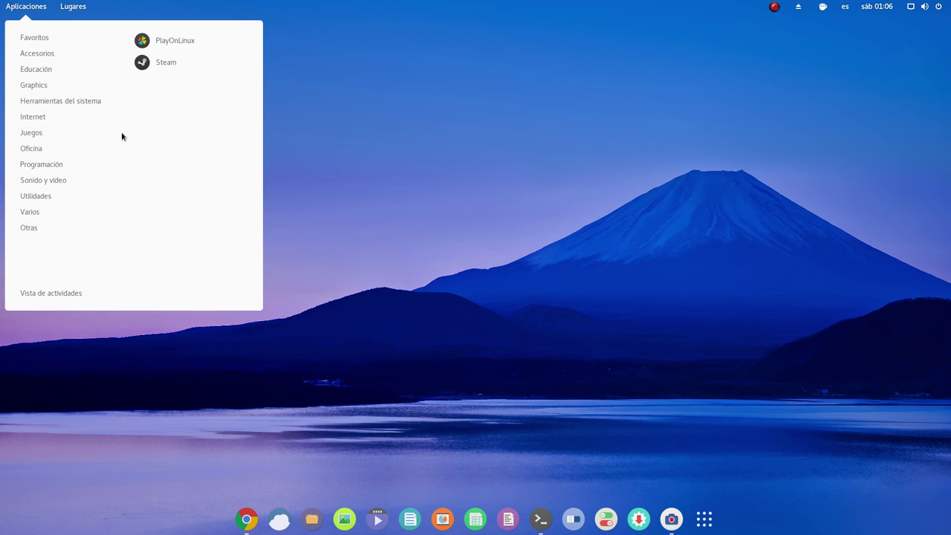
mouse_move(40, 119)
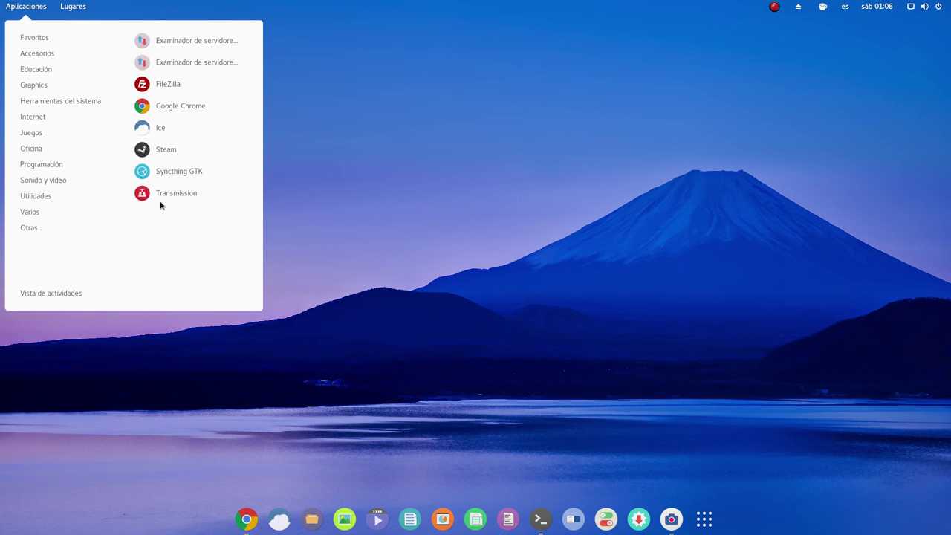
click(177, 171)
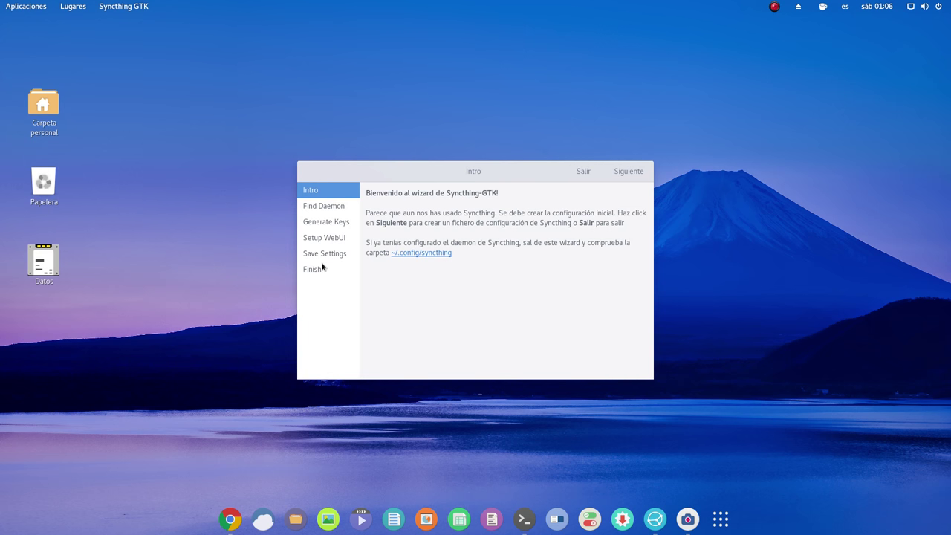
click(579, 173)
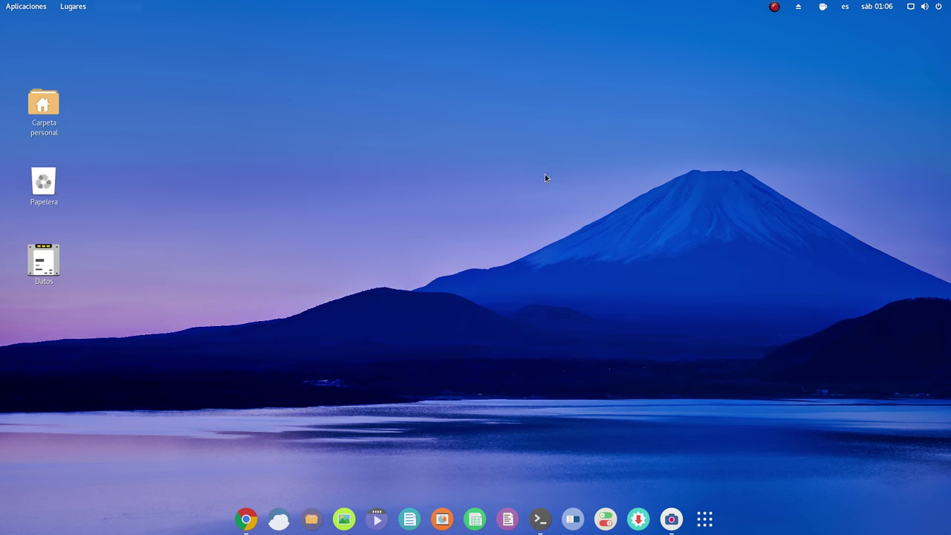
Review the games, office, programming, sound and video, utilities, miscellaneous and other categories of the applications menu, then close it.
click(45, 7)
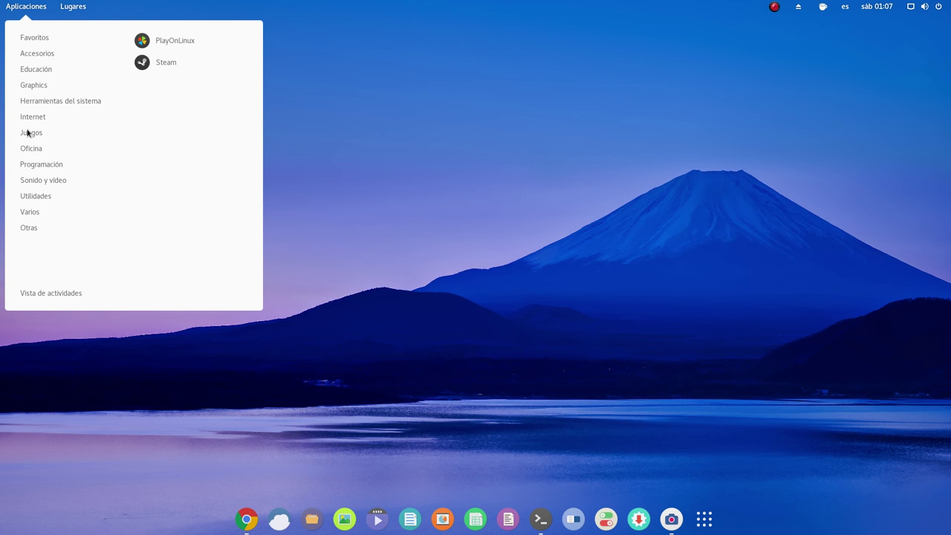
mouse_move(32, 149)
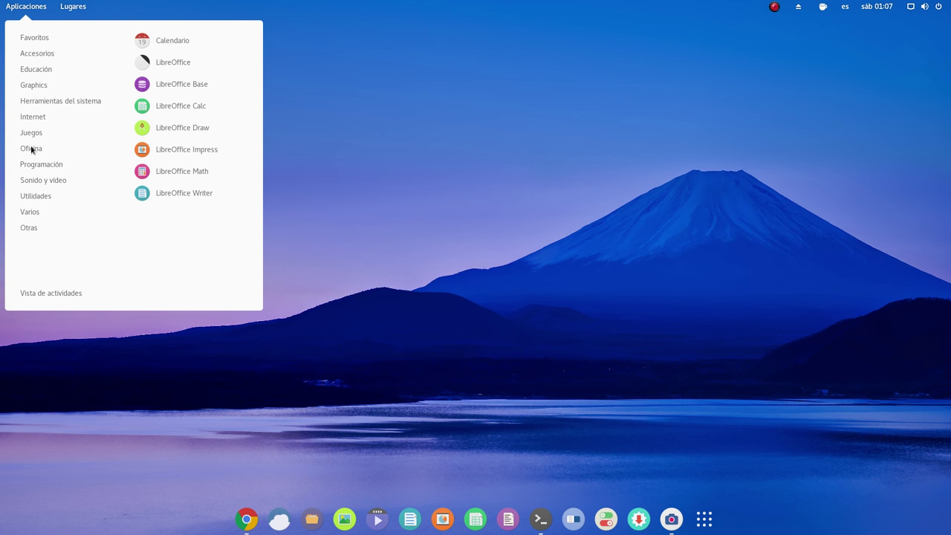
mouse_move(38, 168)
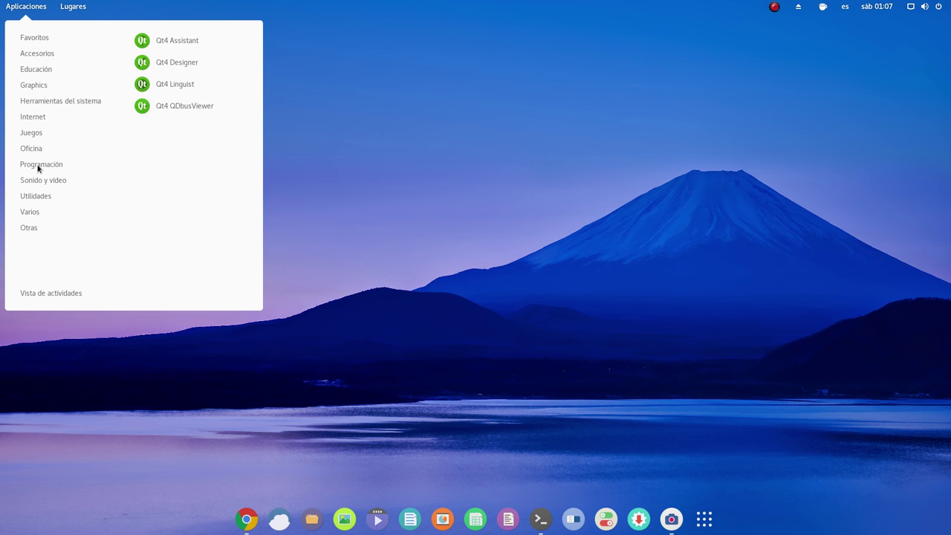
mouse_move(29, 185)
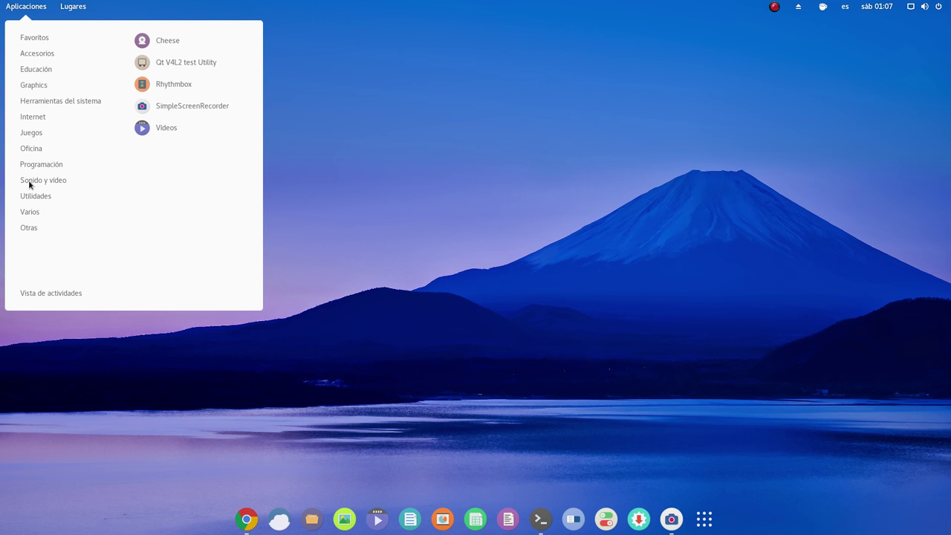
mouse_move(26, 196)
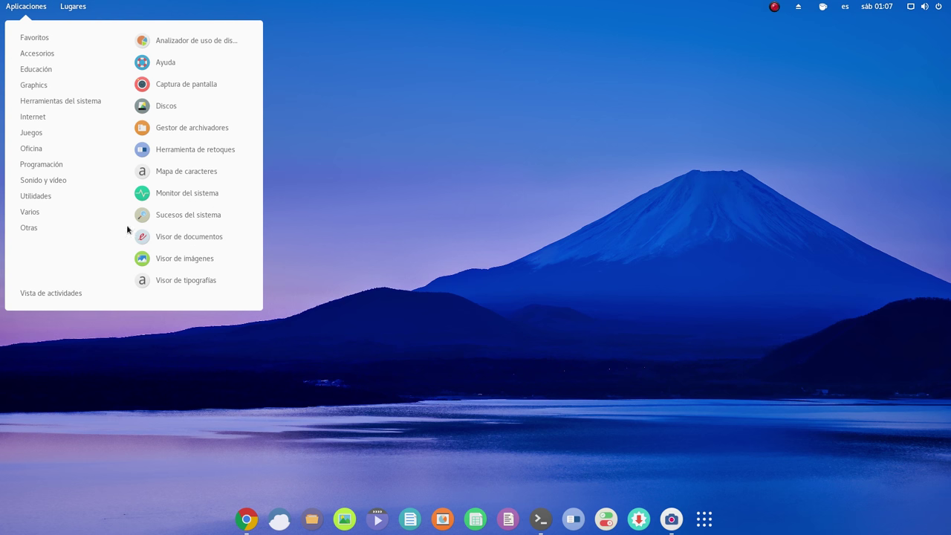
mouse_move(34, 214)
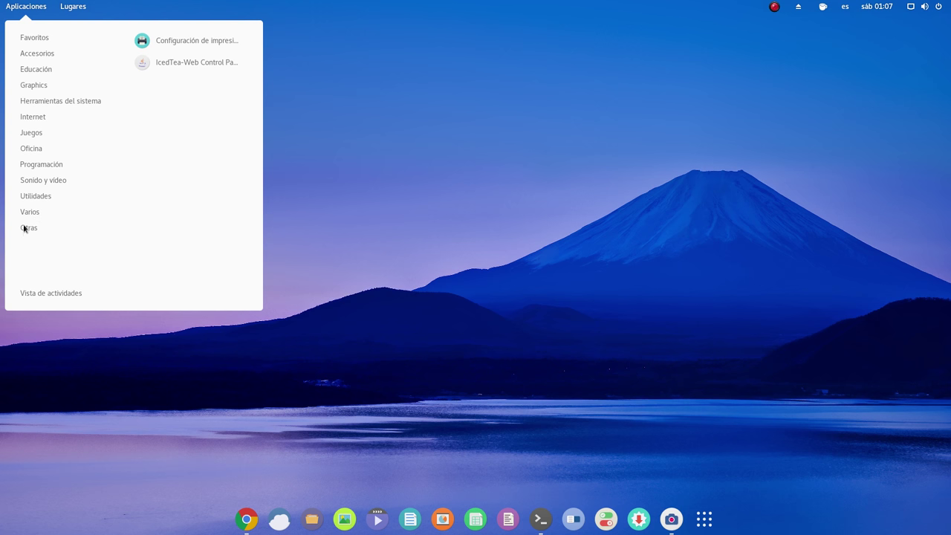
mouse_move(24, 230)
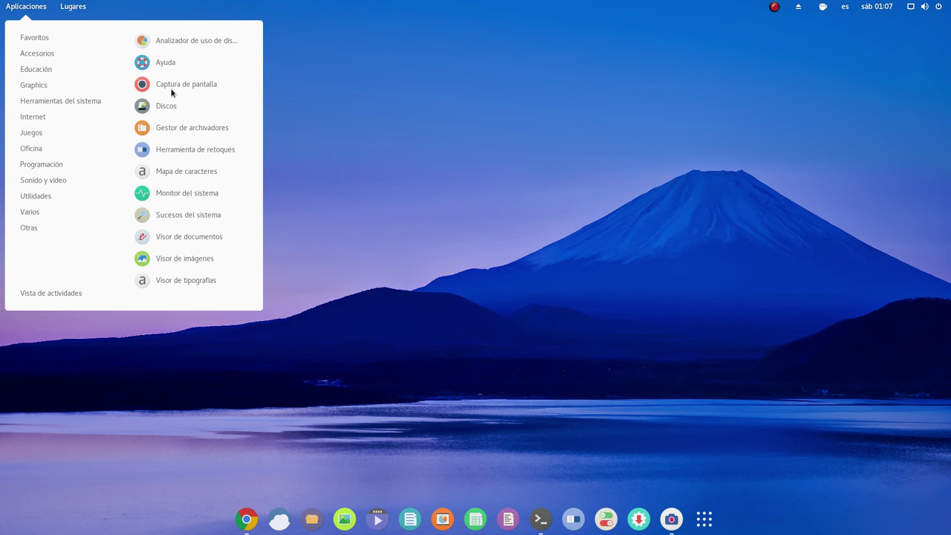
click(419, 227)
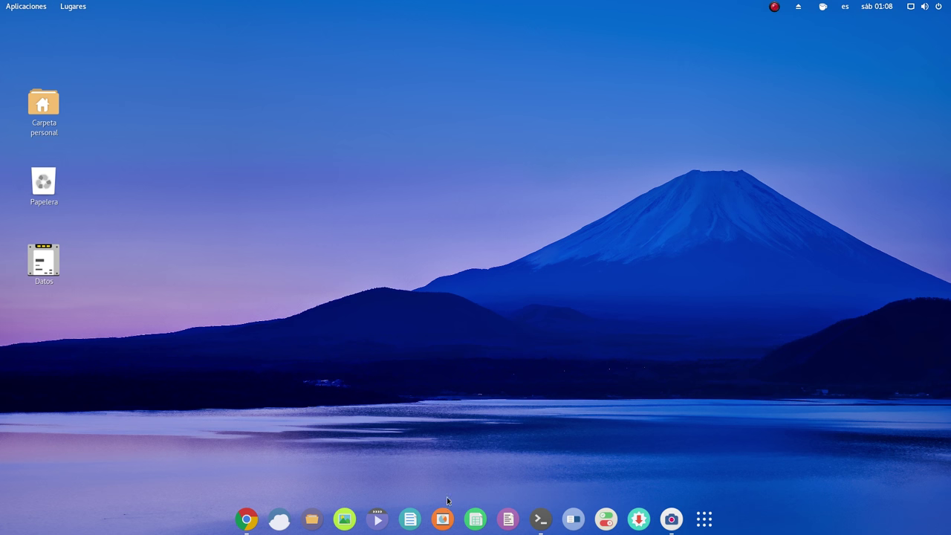
Install the deadbeef package in the terminal with "sudo pacman -S deadbeef", entering the sudo password and accepting the installation, then minimize the terminal.
click(542, 519)
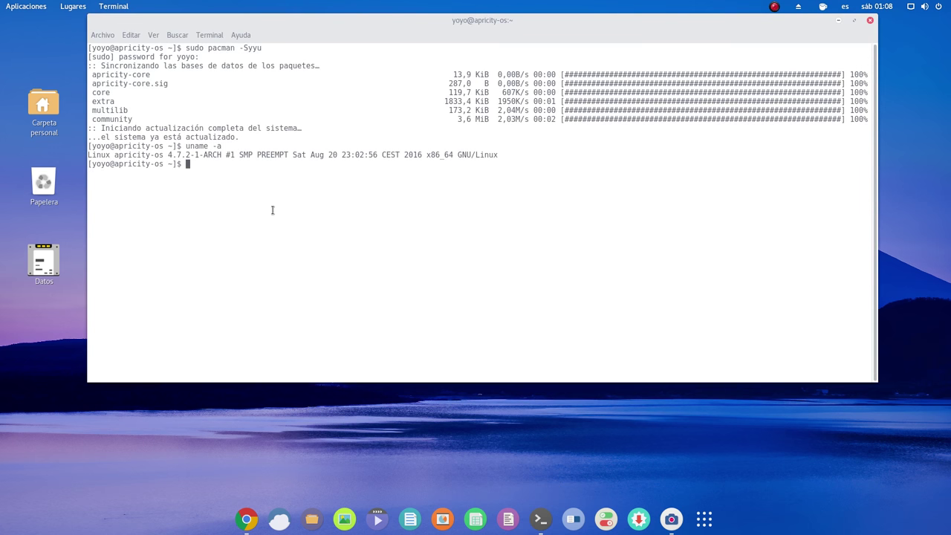
text(sudo pacman -S deadbeef)
key(Return)
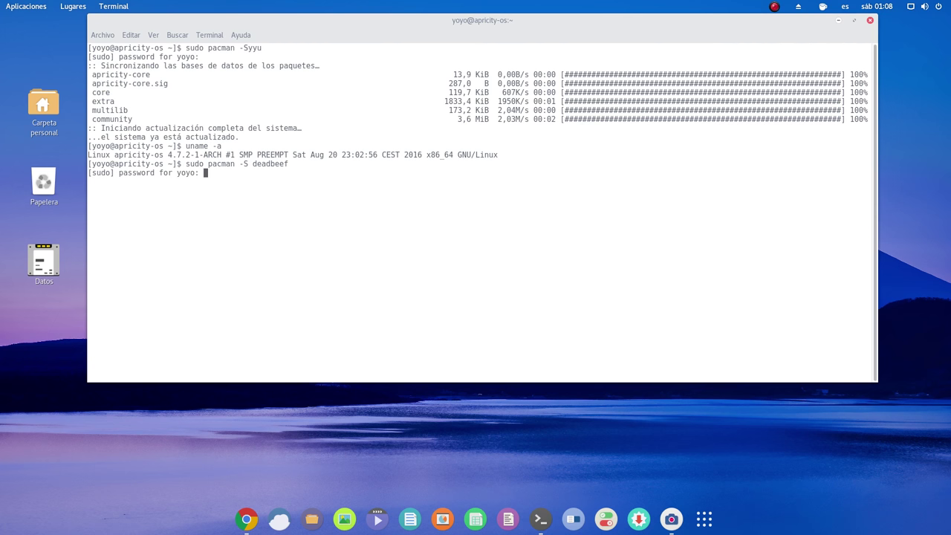
key(Return)
text(s)
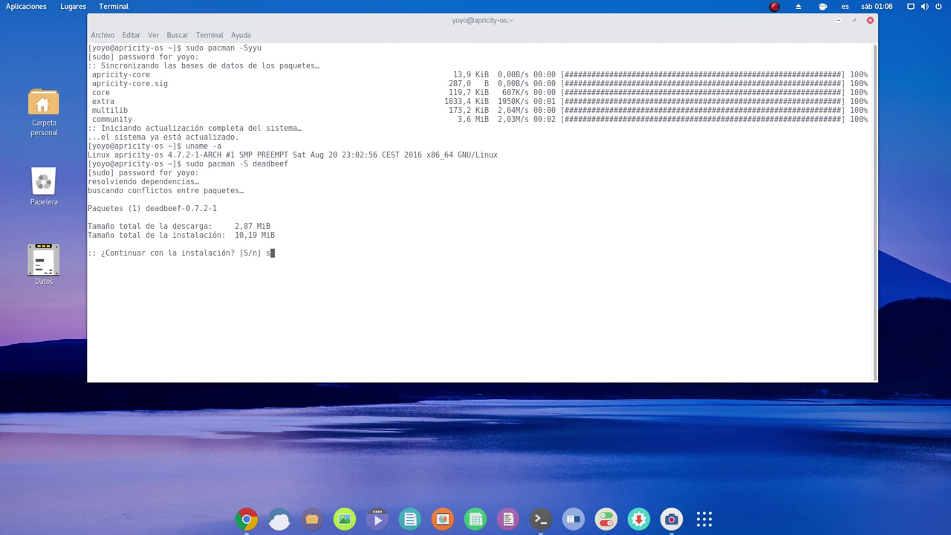
key(Return)
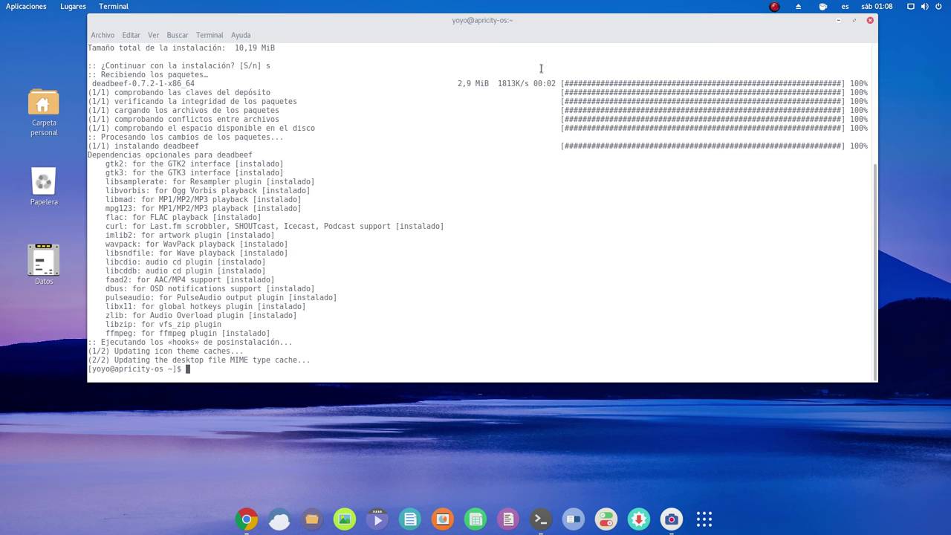
click(838, 20)
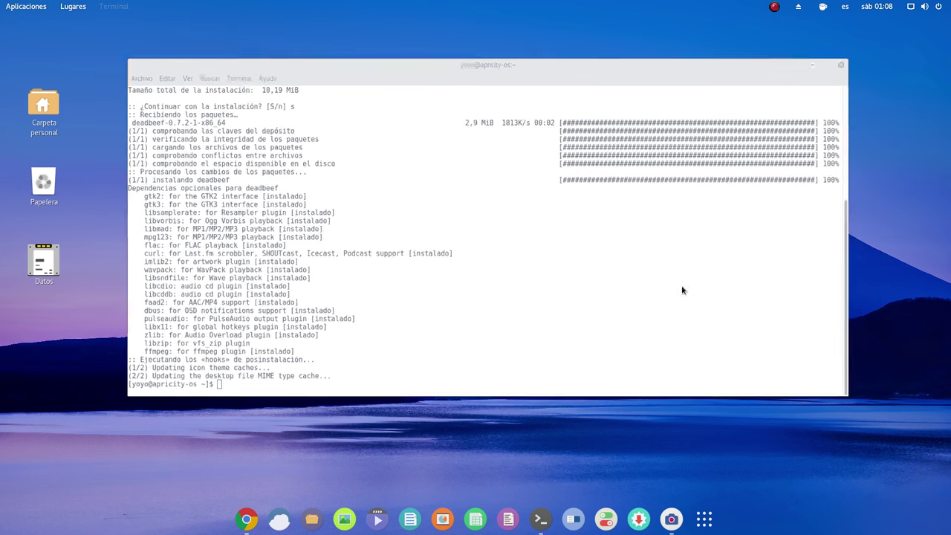
Open the graphical package manager, enlarge its window and check its status and repository views before returning to the search view.
click(638, 520)
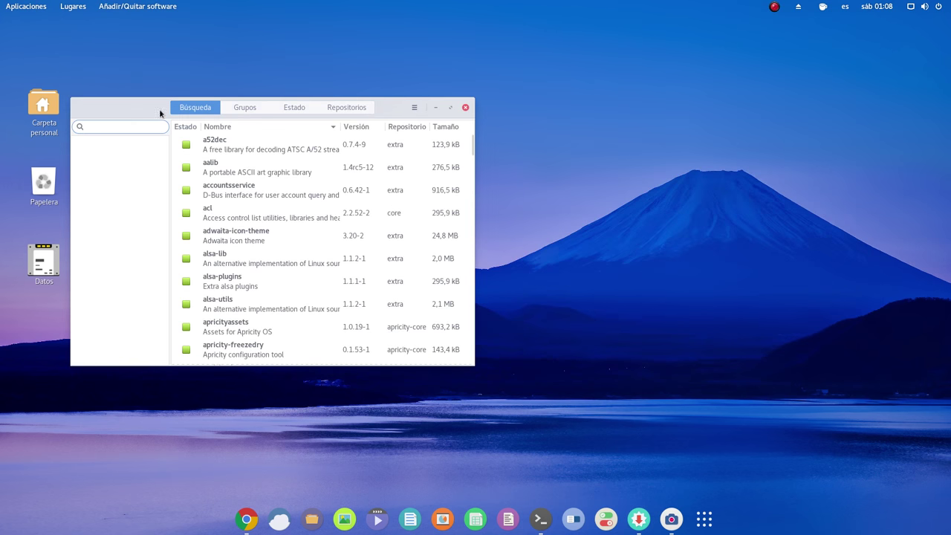
drag(165, 38, 169, 16)
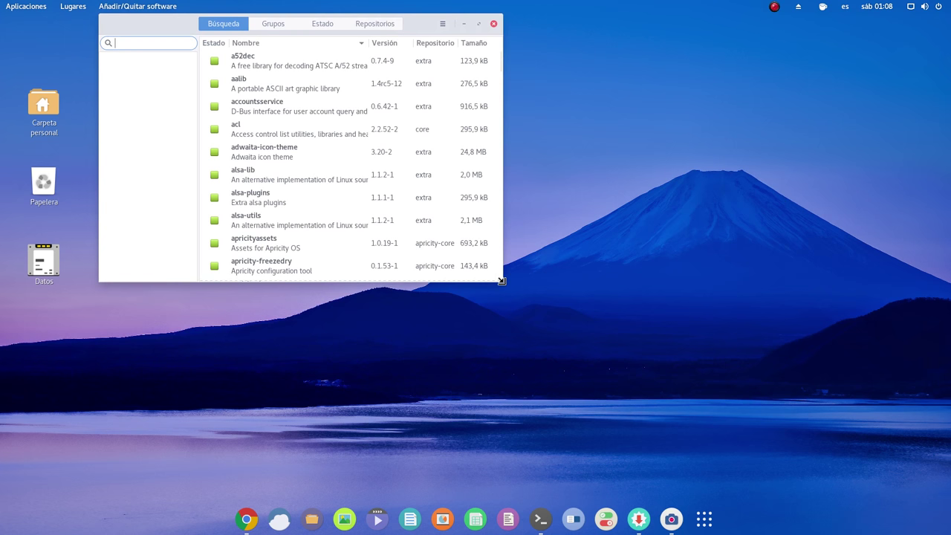
drag(499, 282, 788, 371)
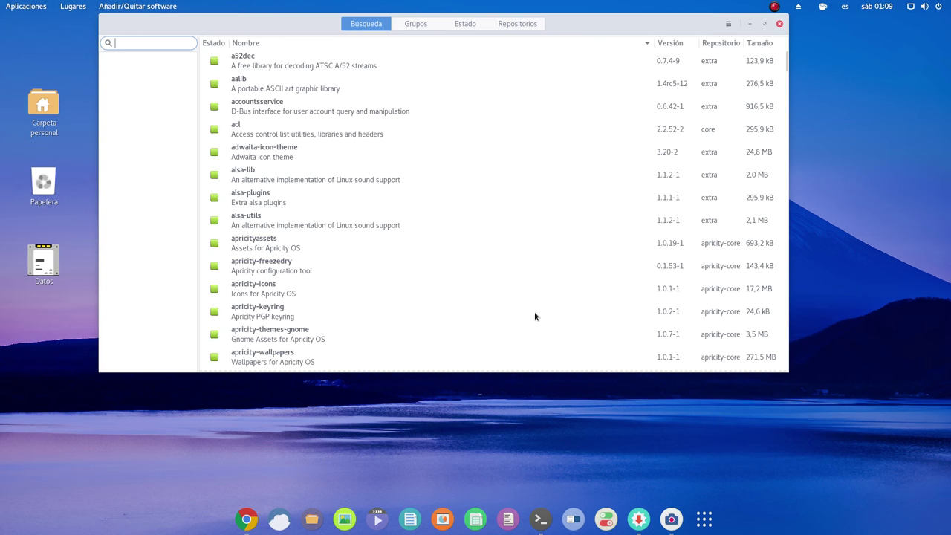
click(467, 25)
click(516, 25)
click(373, 25)
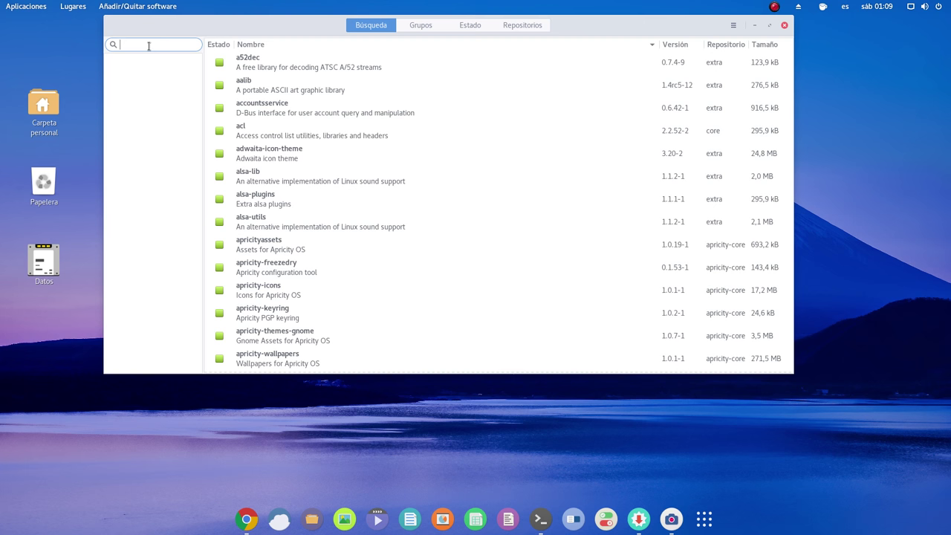
Search the packages for "firefox" and mark the firefox web browser package for installation.
text(firefox)
key(Return)
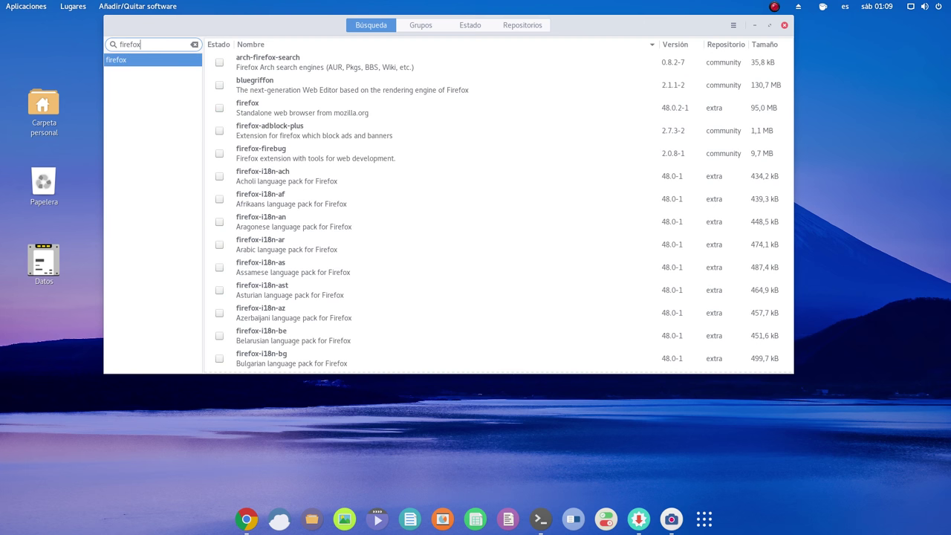
click(292, 108)
click(220, 110)
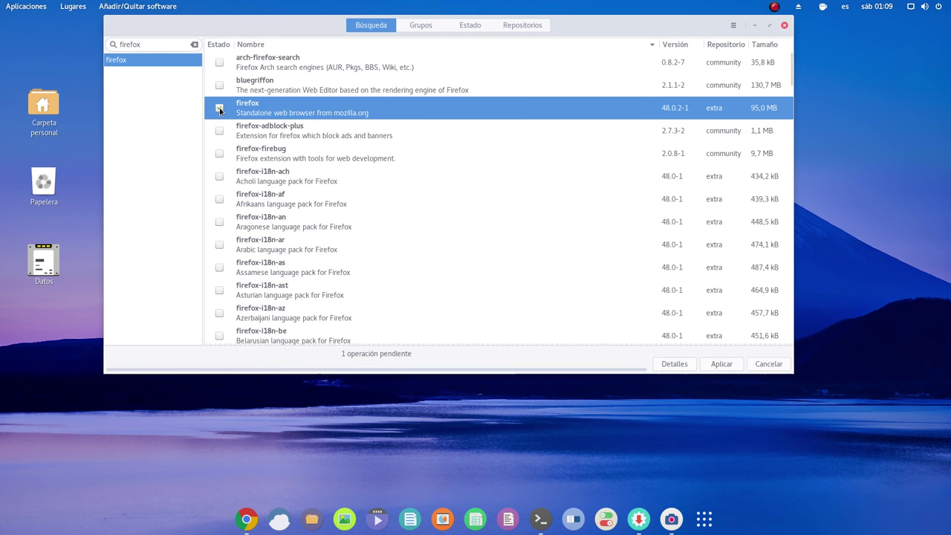
Mark the Spanish (Spain) language pack firefox-i18n-es-es for installation as well.
scroll(272, 141, down, 5)
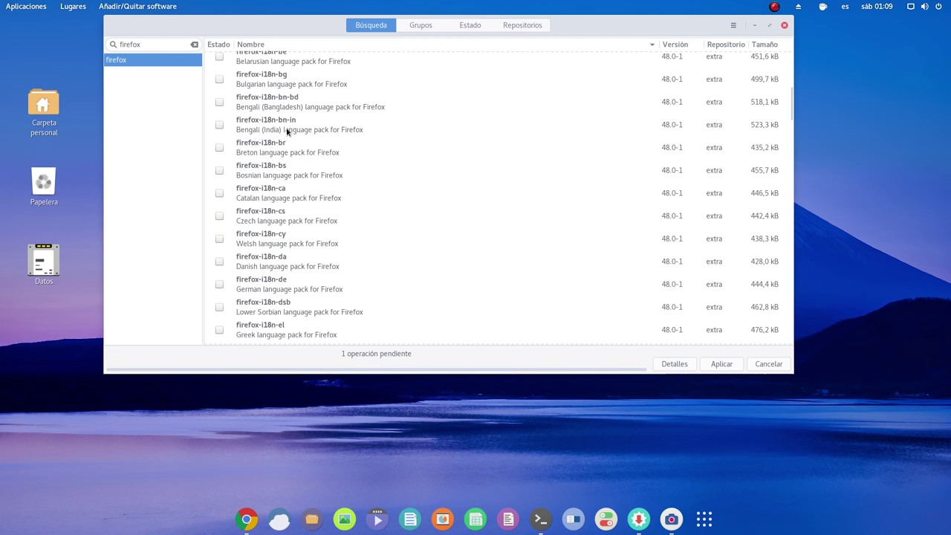
scroll(288, 192, down, 5)
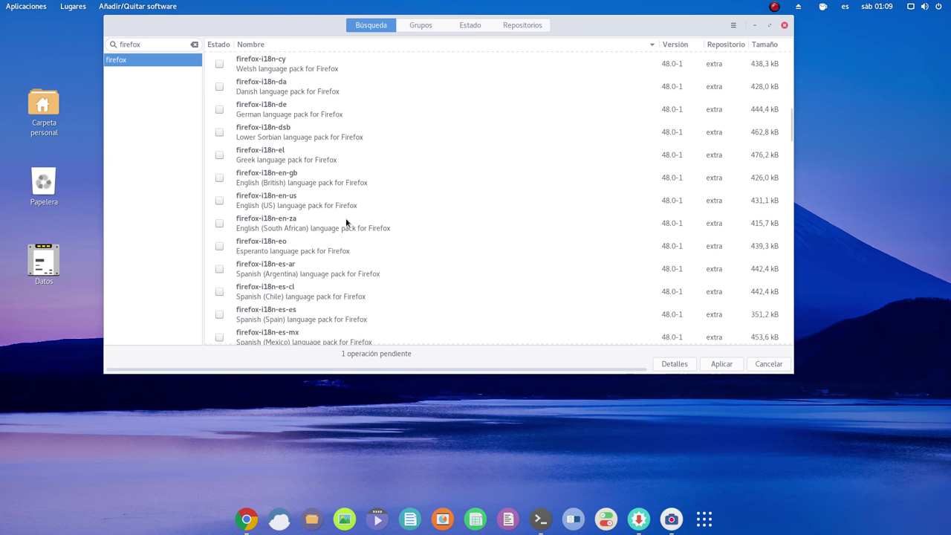
scroll(346, 220, down, 1)
click(302, 282)
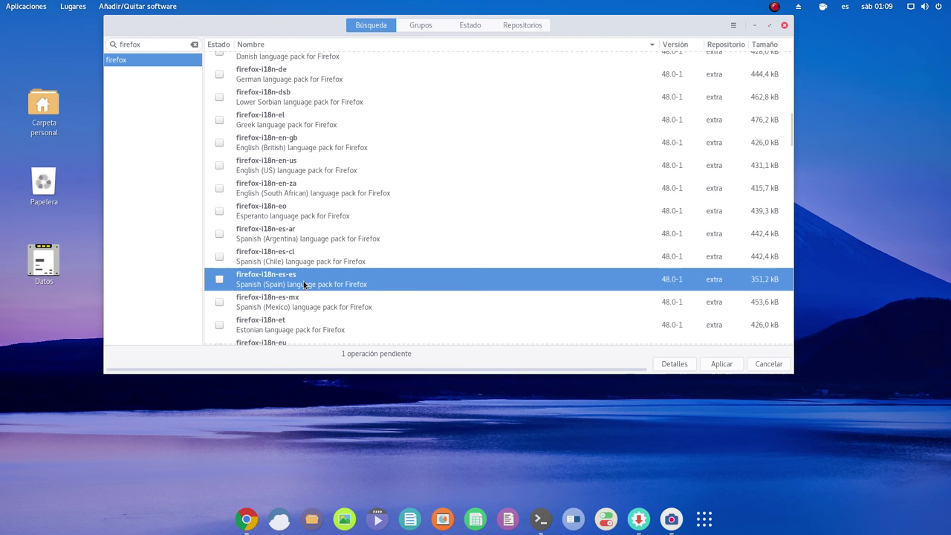
click(220, 280)
drag(285, 20, 267, 18)
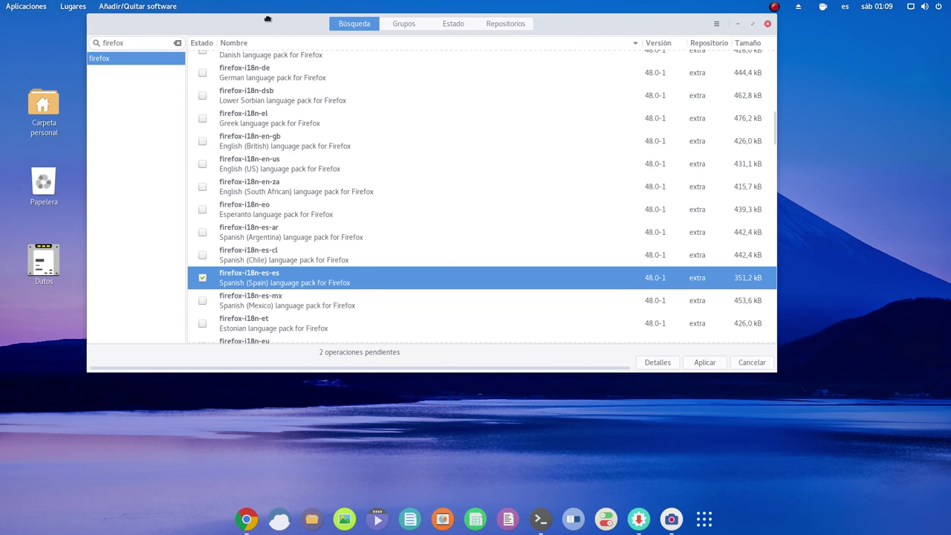
Apply the pending installation of firefox and firefox-i18n-es-es, accept the operation summary and authenticate with the account password.
scroll(249, 183, up, 5)
scroll(279, 167, down, 5)
click(703, 363)
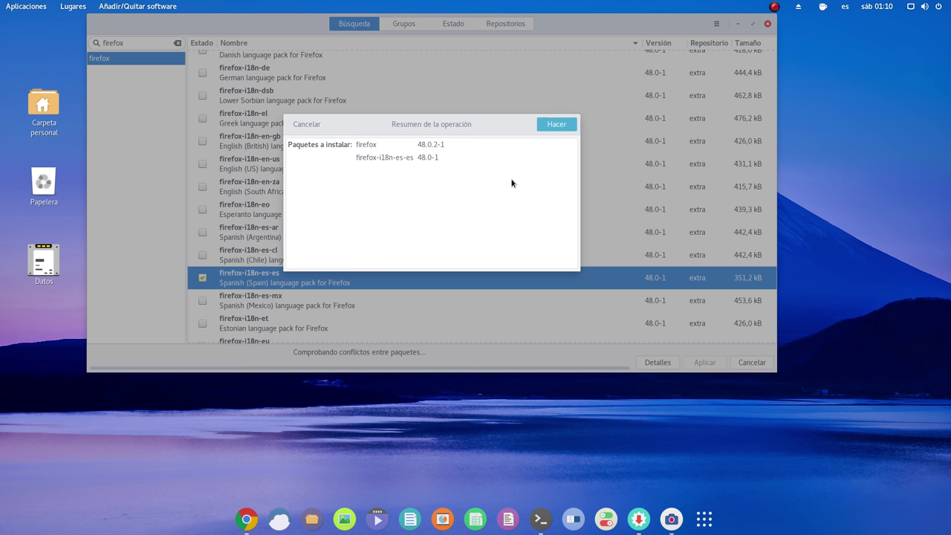
click(559, 124)
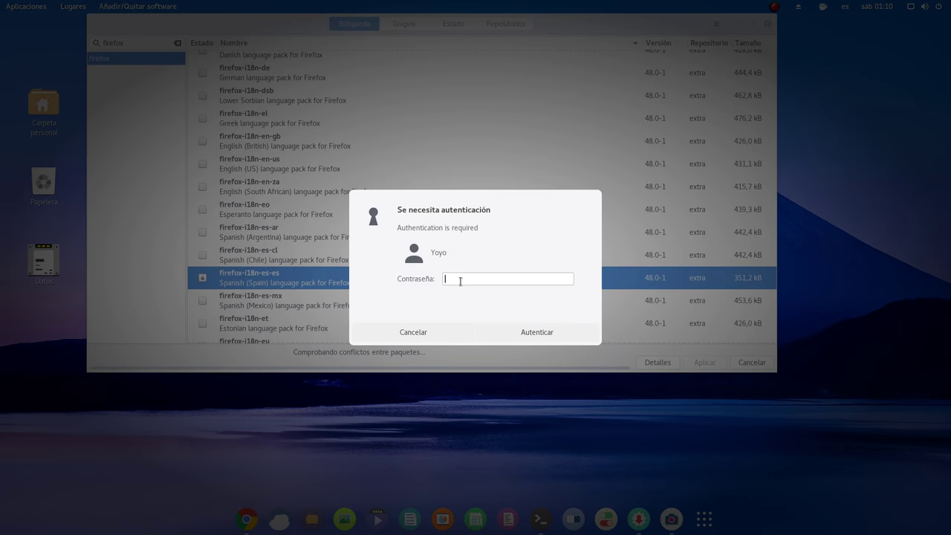
text(••••••••)
key(Return)
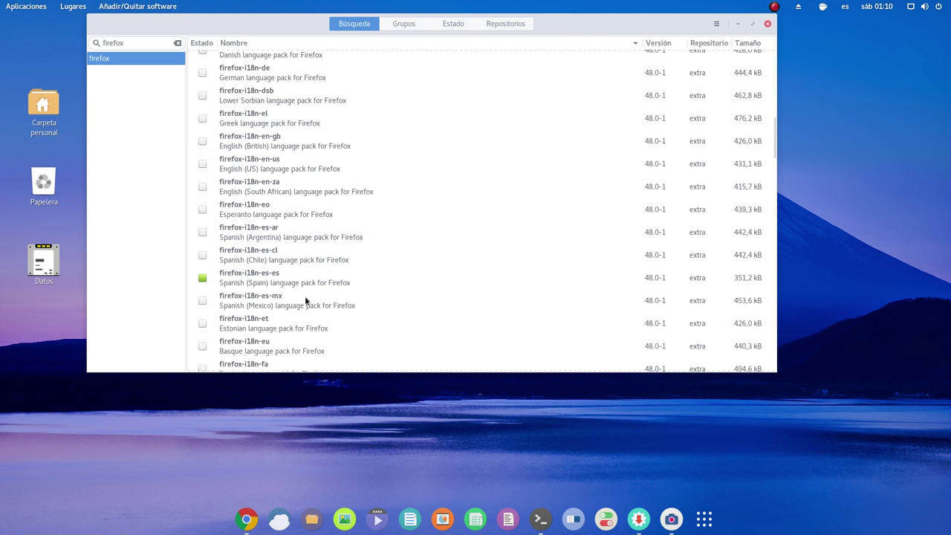
Check the installation status of the firefox package in the list, then close the package manager.
scroll(281, 198, up, 6)
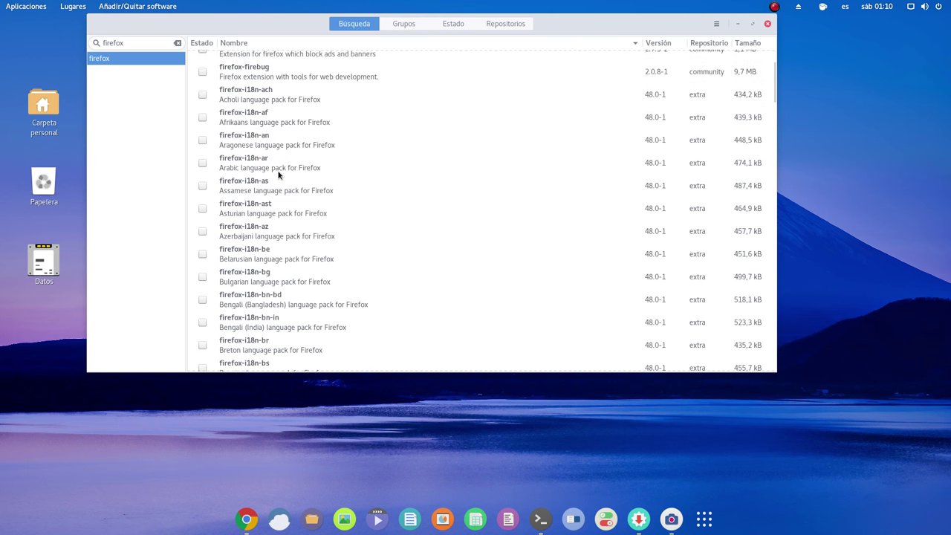
scroll(278, 175, up, 2)
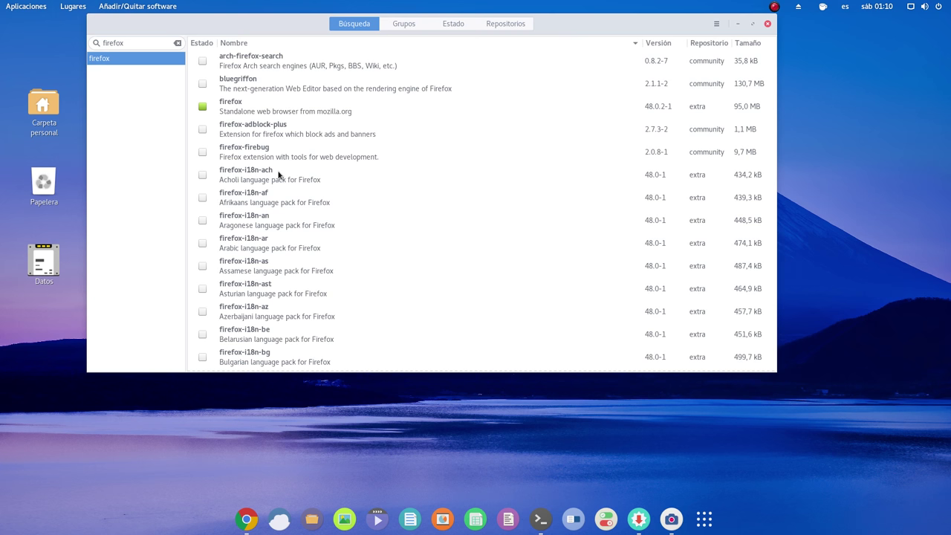
drag(281, 20, 320, 55)
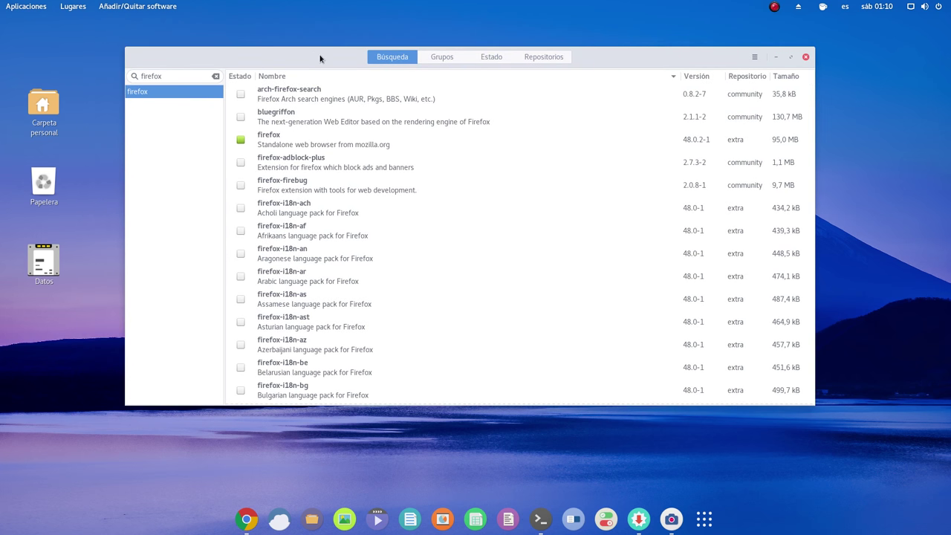
drag(320, 59, 288, 60)
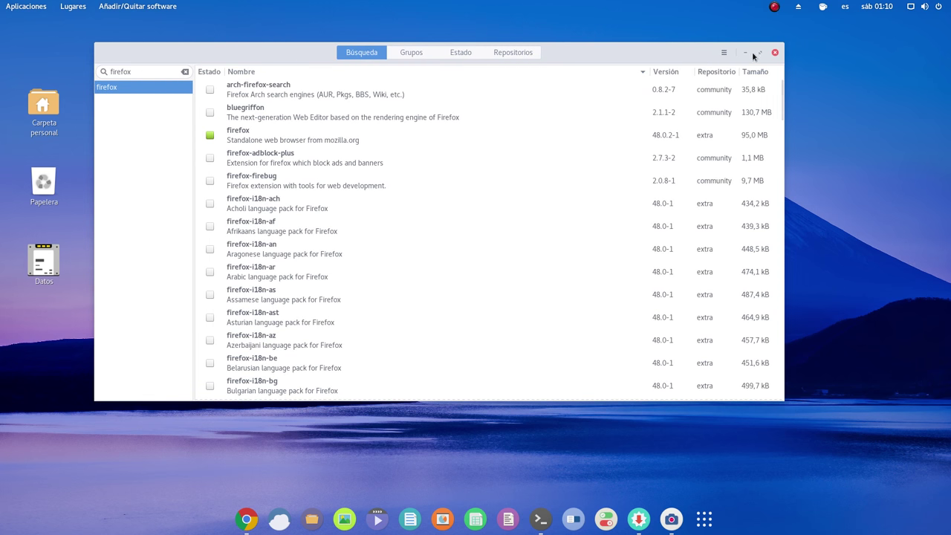
key(ctrl+q)
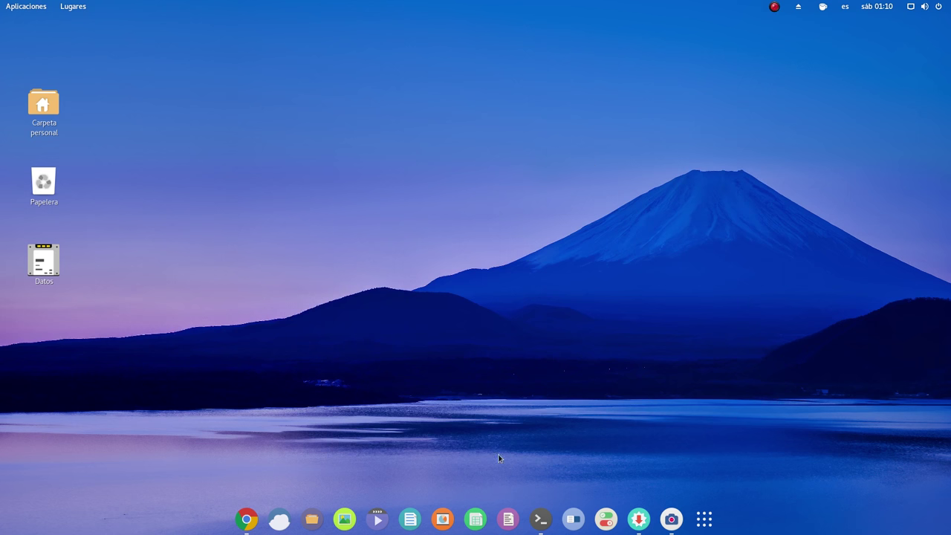
Check the Internet category of the installed applications for the Firefox entry.
click(37, 8)
mouse_move(43, 117)
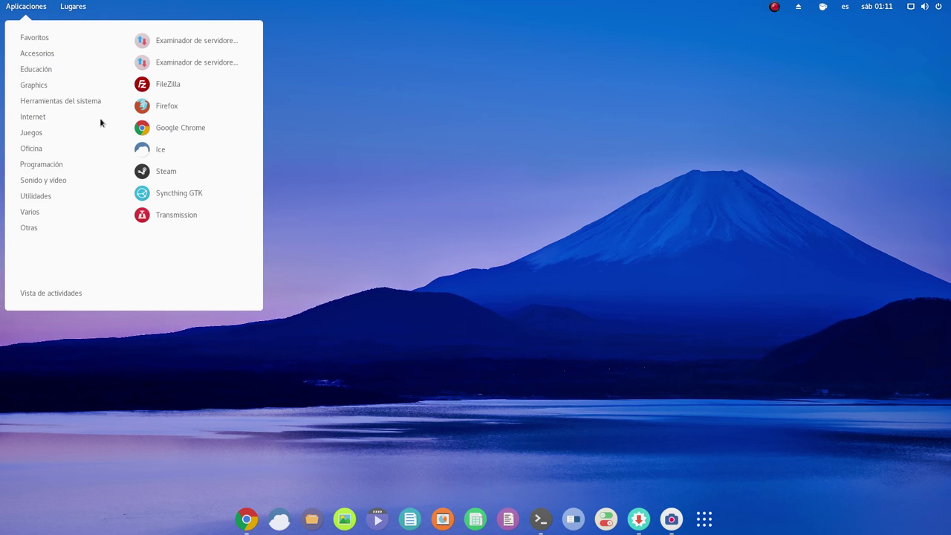
click(485, 168)
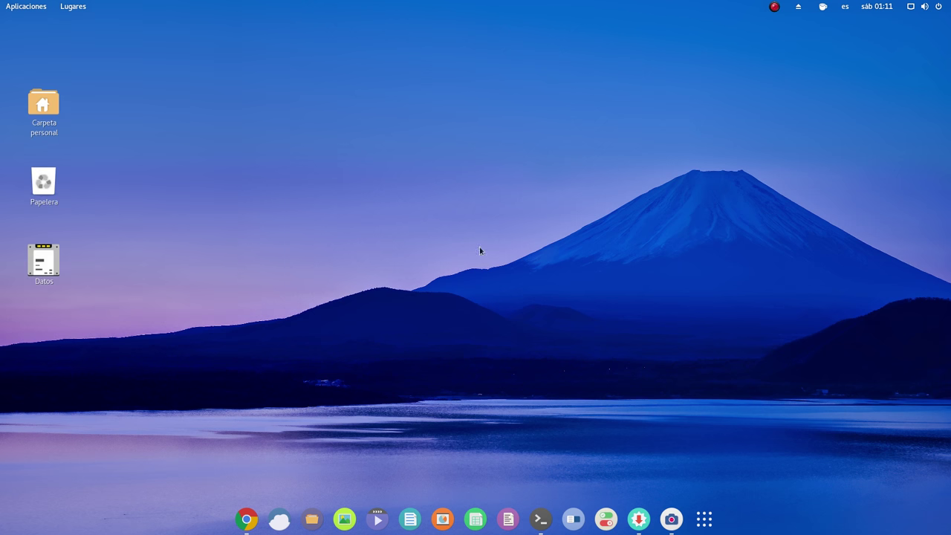
Search the activities overview for "fi" and launch Firefox from the results.
key(super)
click(438, 34)
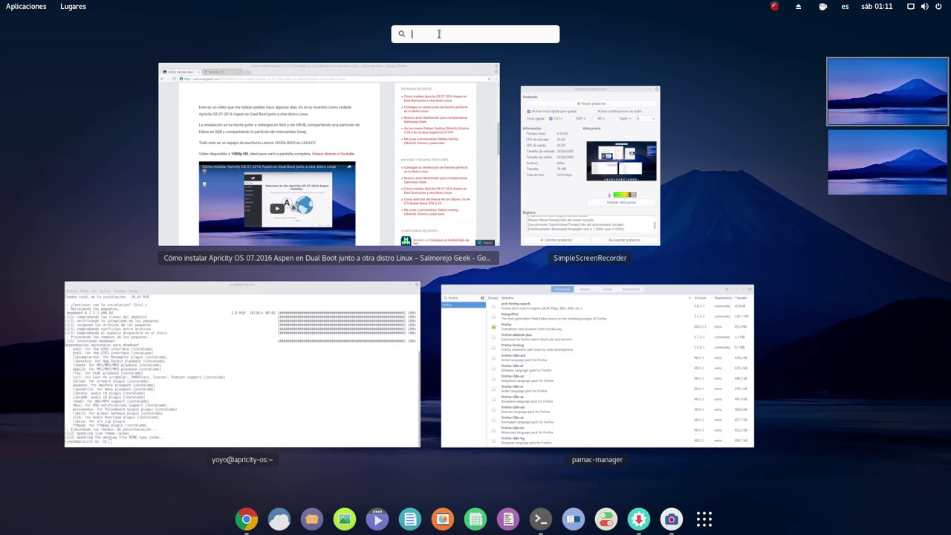
text(fi)
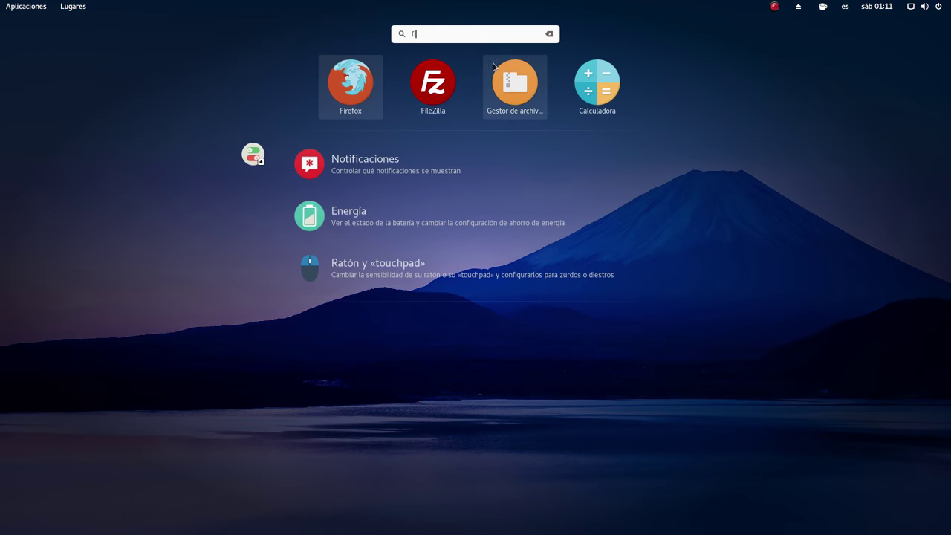
click(356, 78)
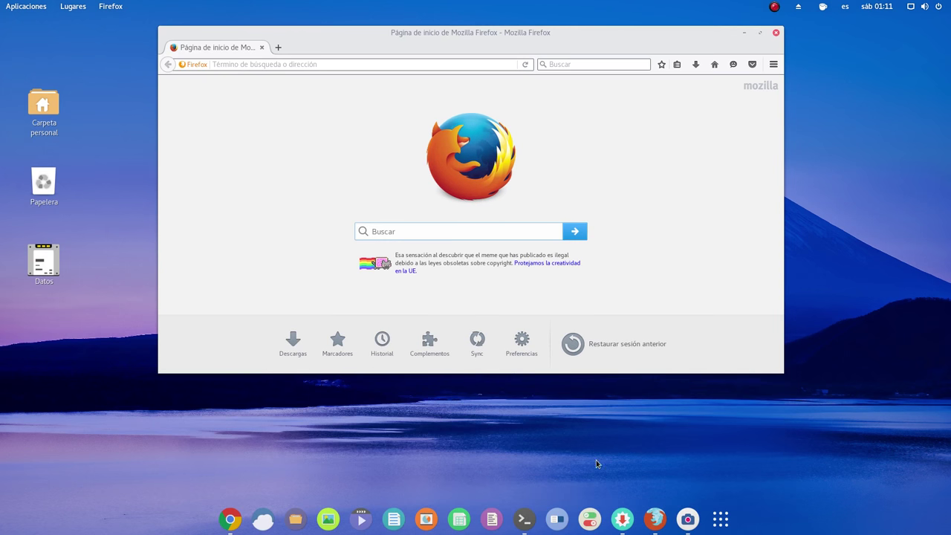
Add Firefox to the dock favourites, close its window and place its launcher directly after Google Chrome.
right_click(648, 518)
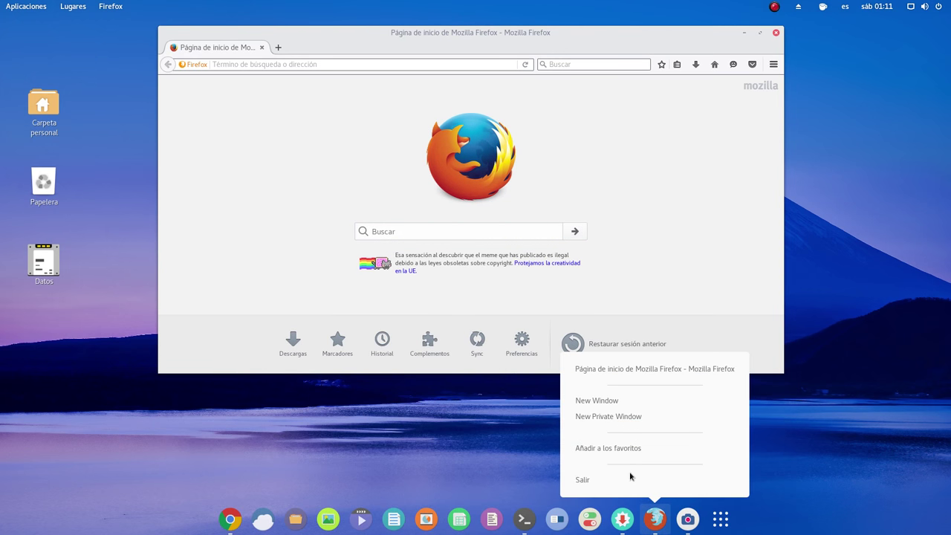
click(622, 449)
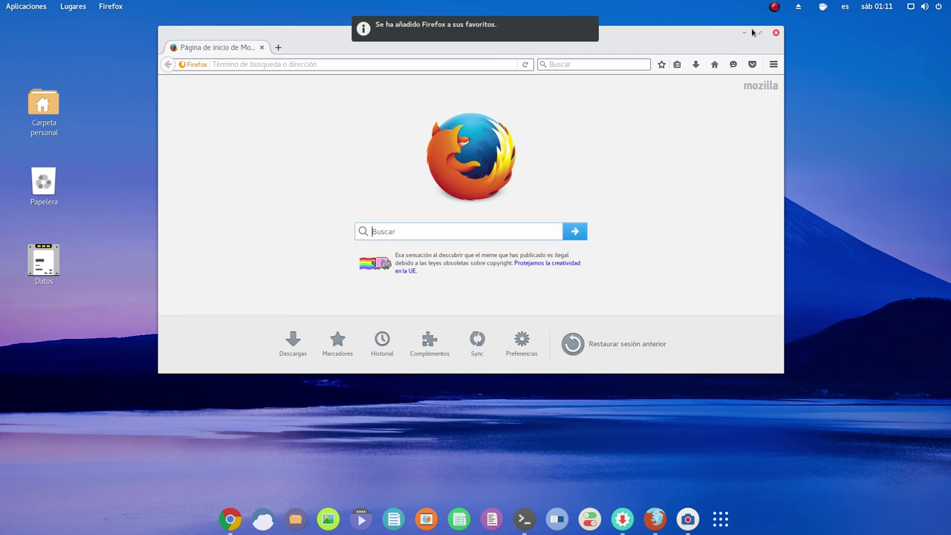
click(776, 35)
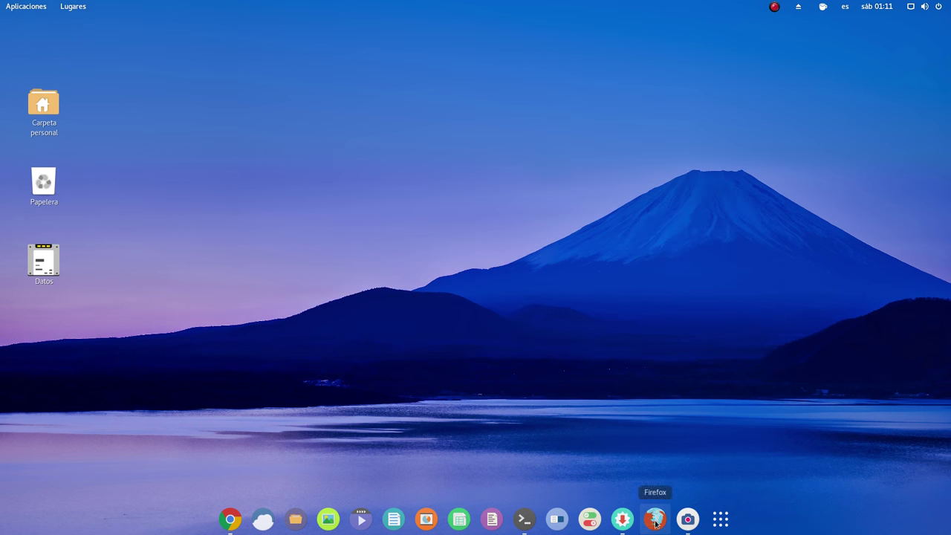
drag(657, 523, 248, 520)
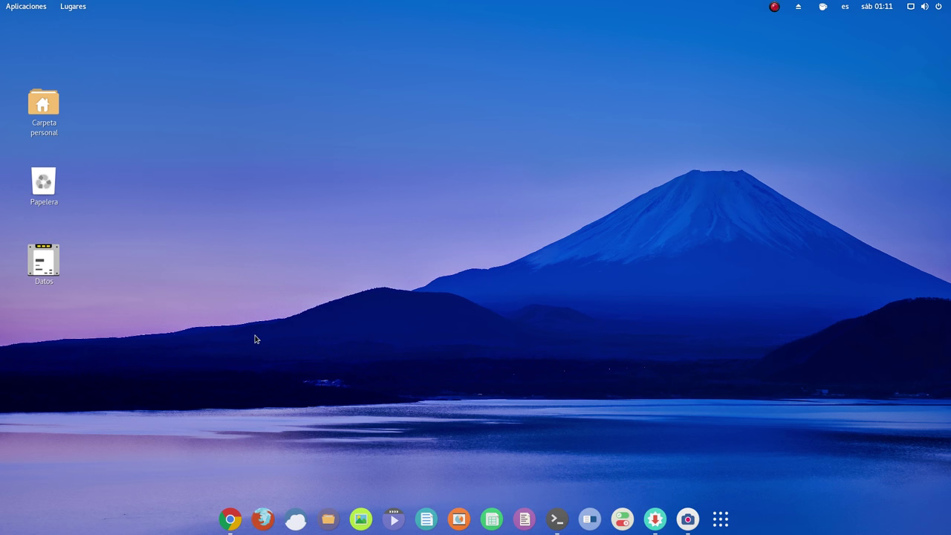
Bring back the package manager, reposition its window on the desktop and clear the firefox search.
click(655, 520)
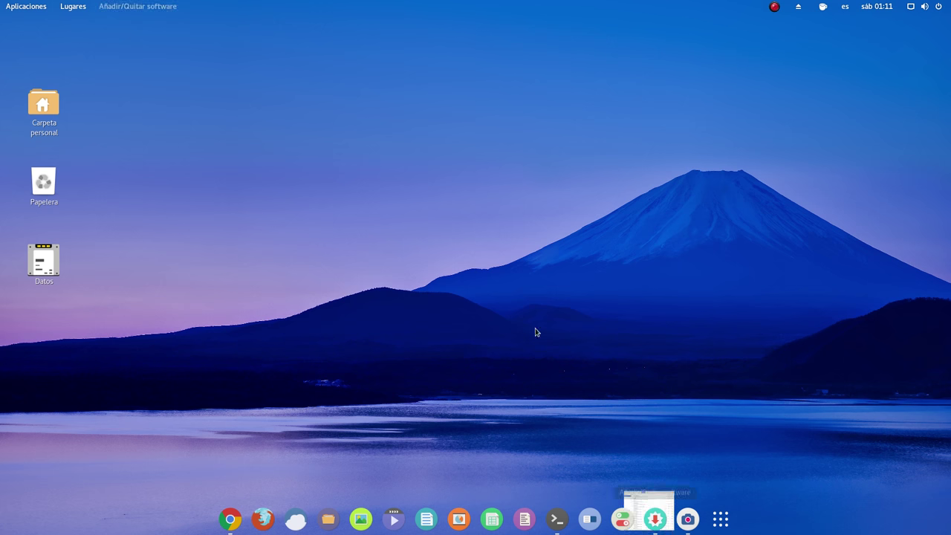
drag(296, 48, 272, 45)
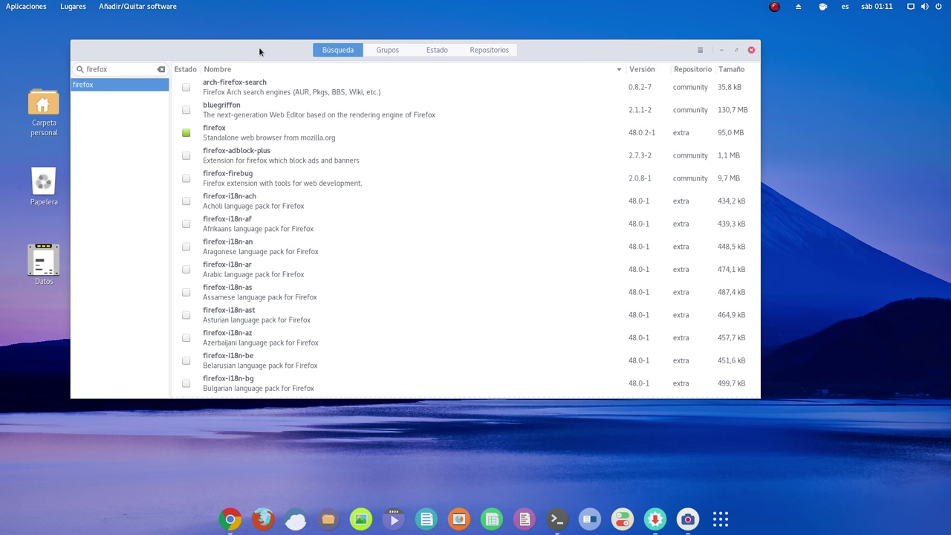
drag(244, 51, 279, 58)
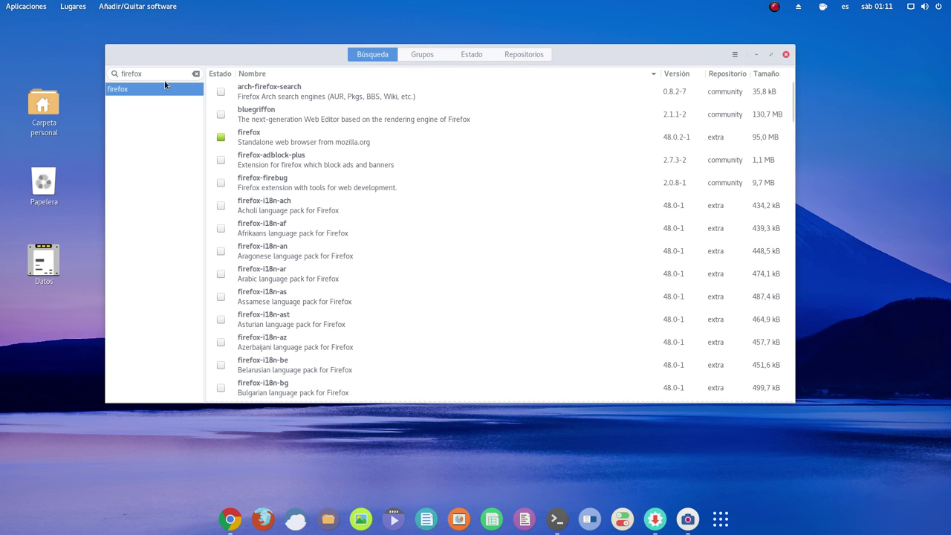
click(195, 73)
Browse the packages by group, examining base, base-devel, calligra and gnome-extra.
click(418, 58)
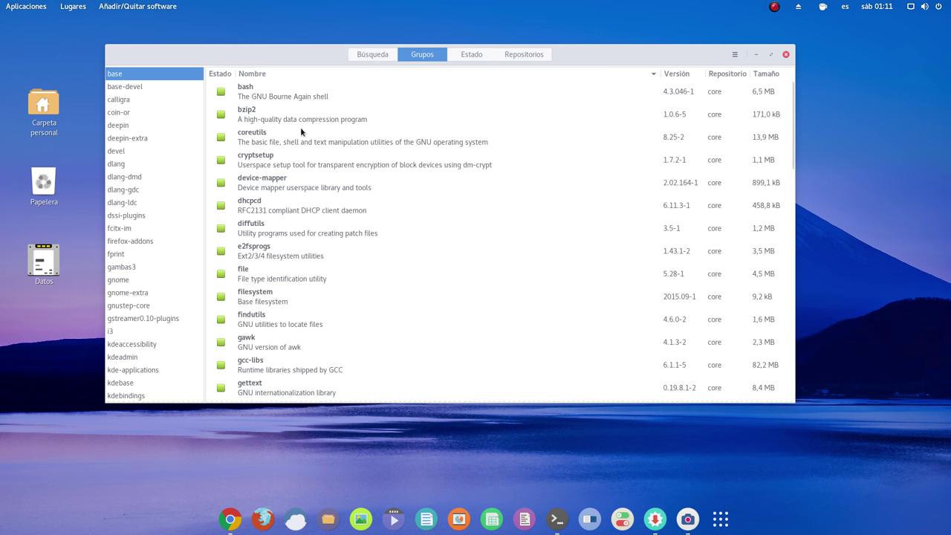
click(132, 88)
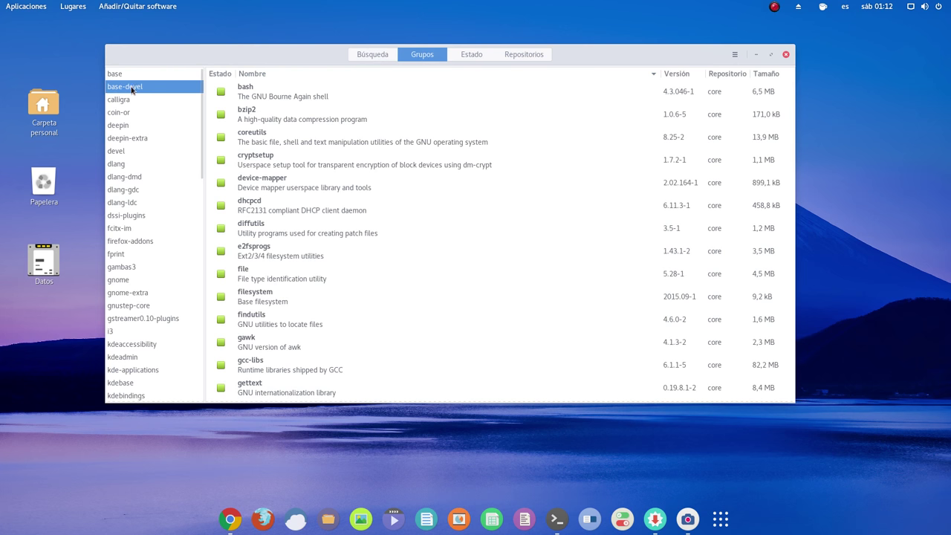
click(122, 102)
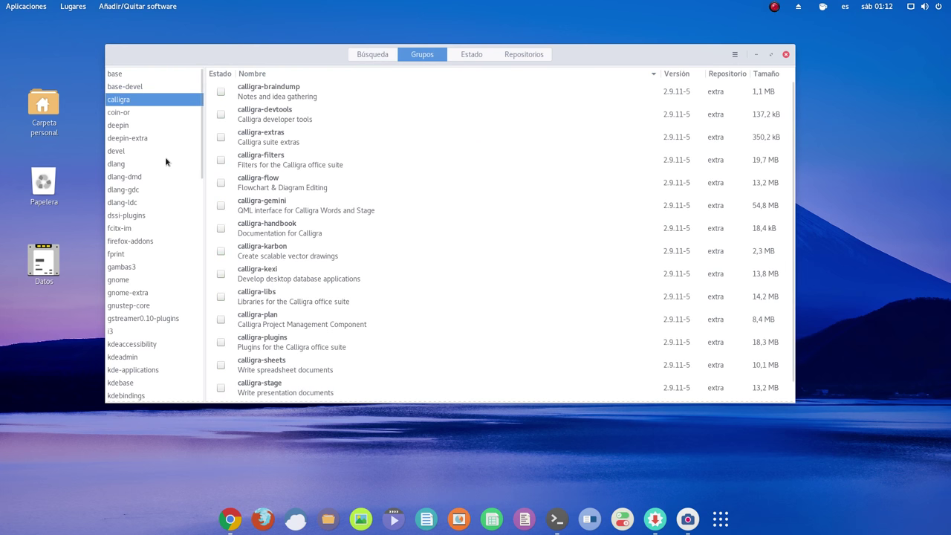
scroll(165, 162, down, 4)
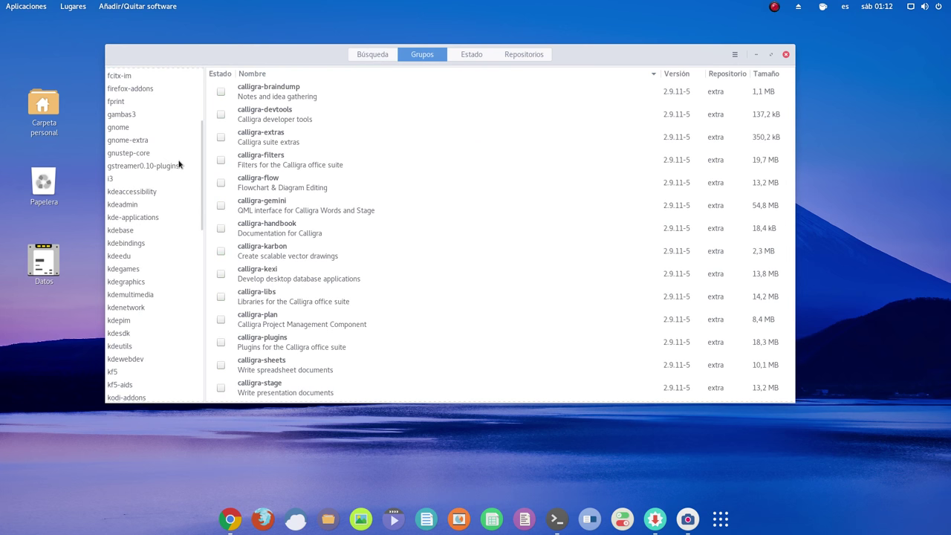
click(130, 141)
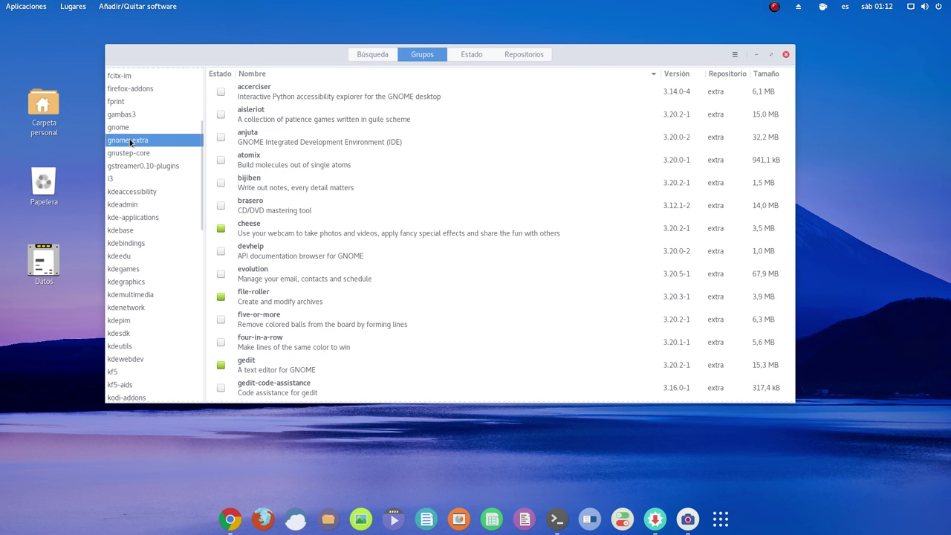
scroll(311, 183, down, 10)
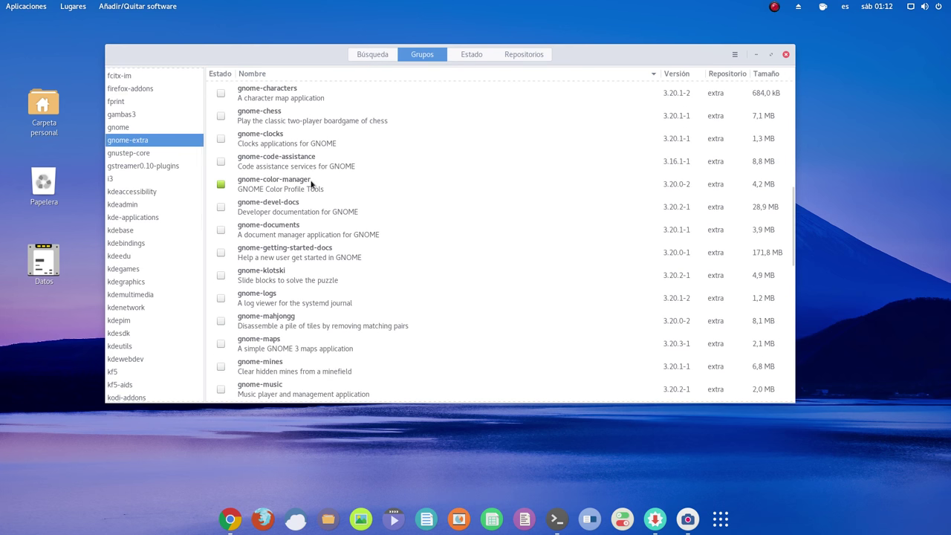
scroll(310, 186, down, 6)
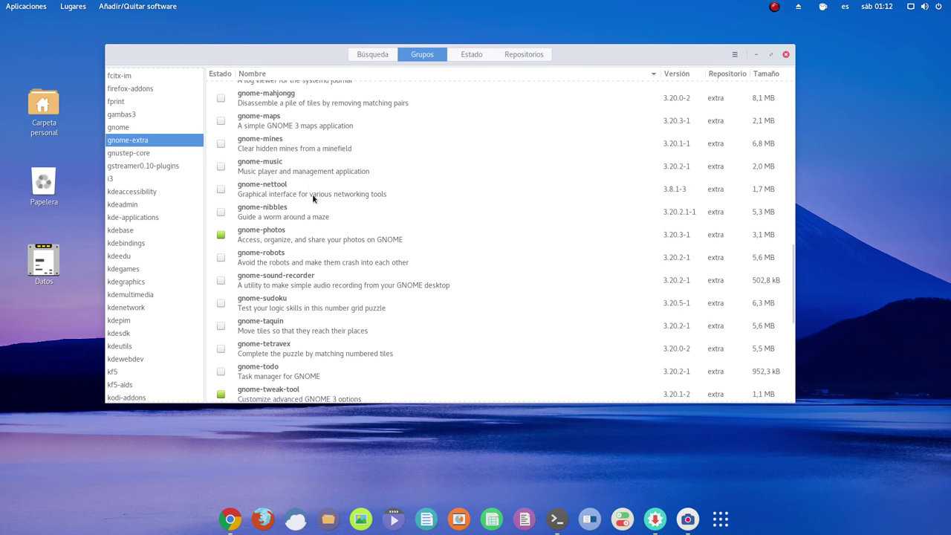
Examine the desktop environment packages in the kdebase and mate groups.
click(123, 231)
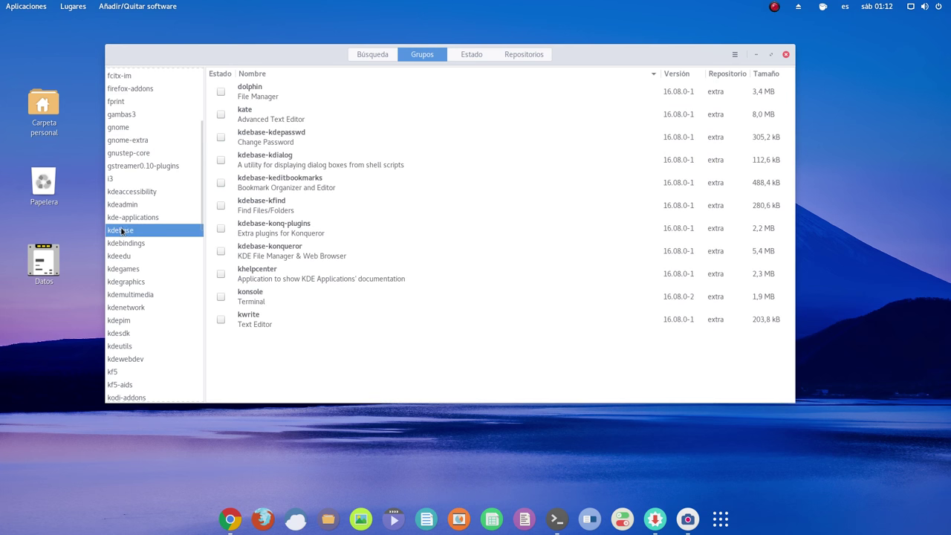
scroll(159, 256, down, 8)
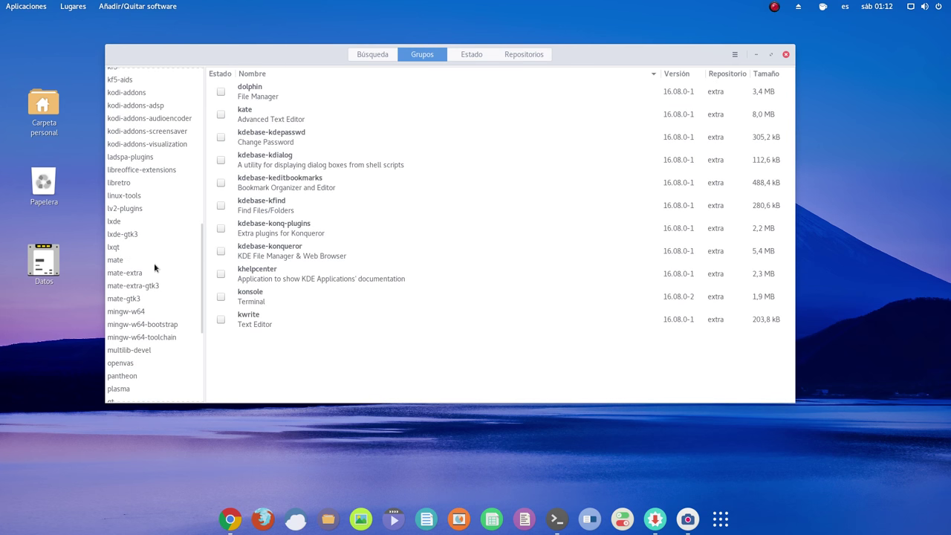
click(120, 260)
scroll(150, 262, down, 4)
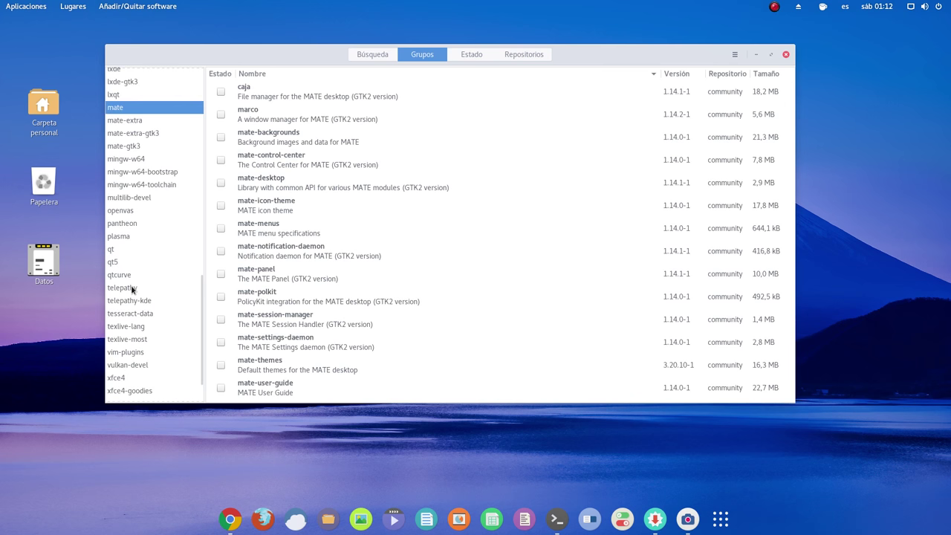
Review the packages by status: installed, orphaned, foreign (Exterior) and pending.
click(467, 58)
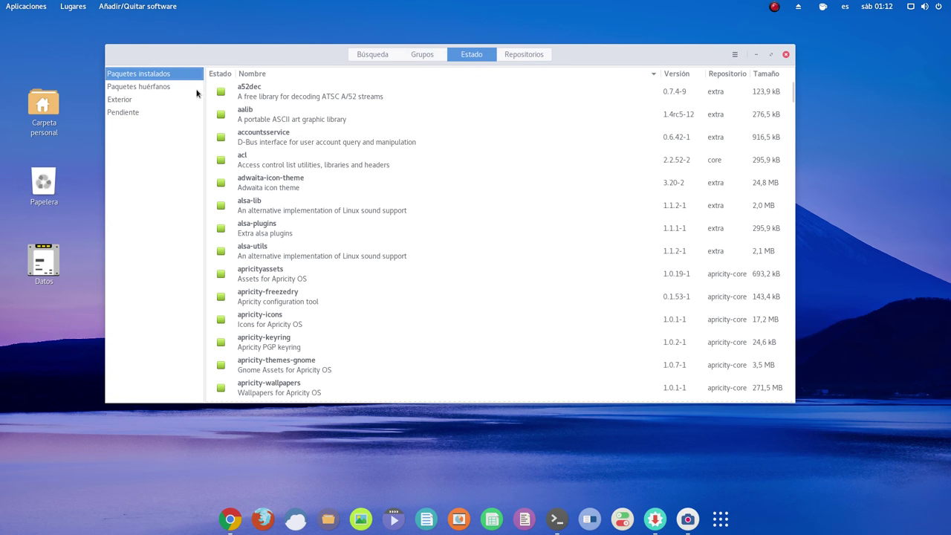
scroll(333, 181, down, 8)
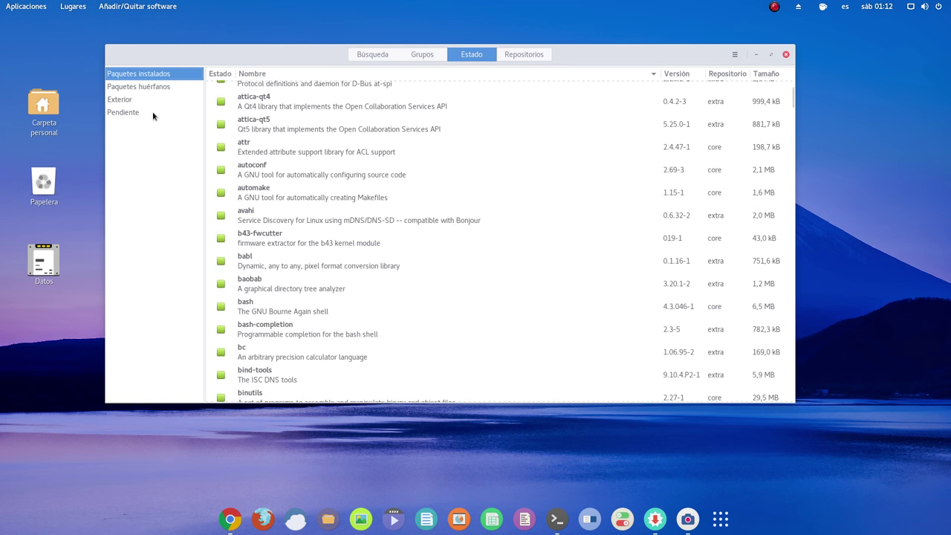
click(153, 87)
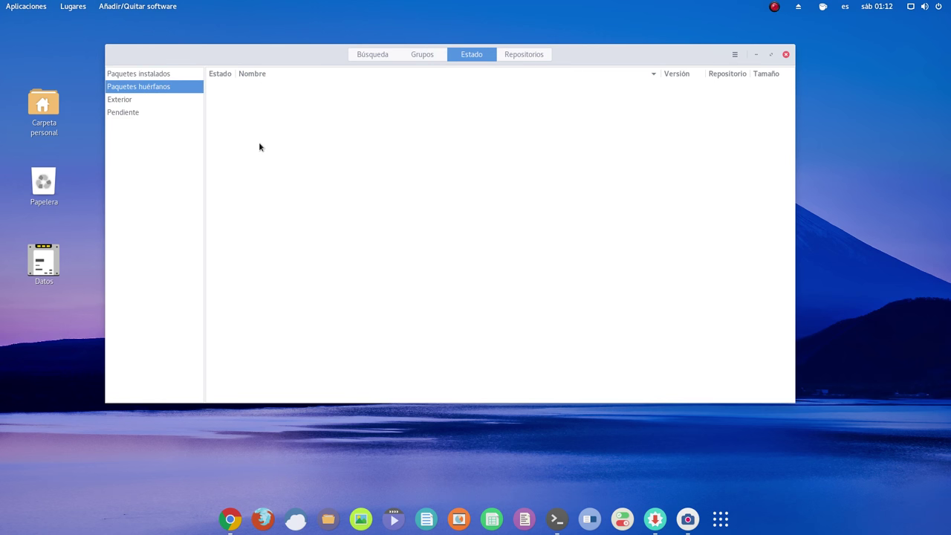
click(129, 99)
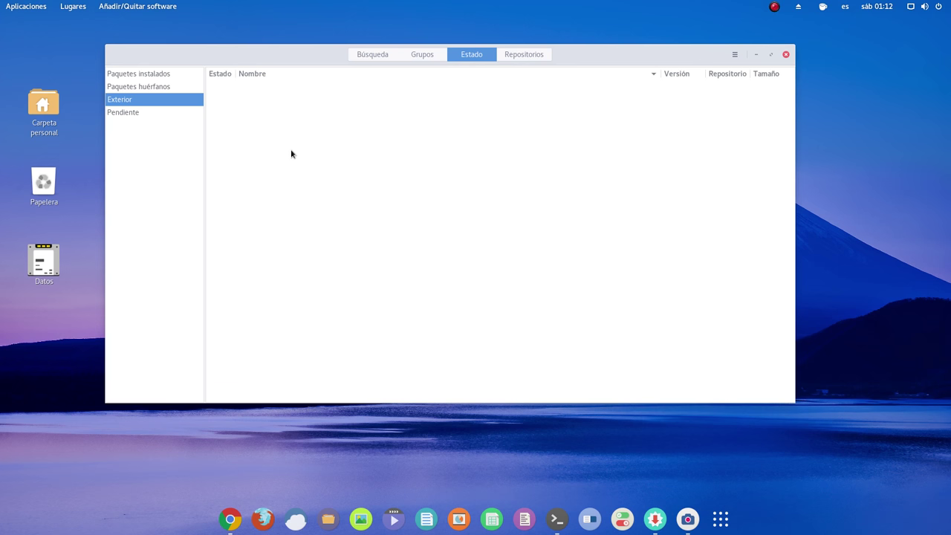
click(132, 113)
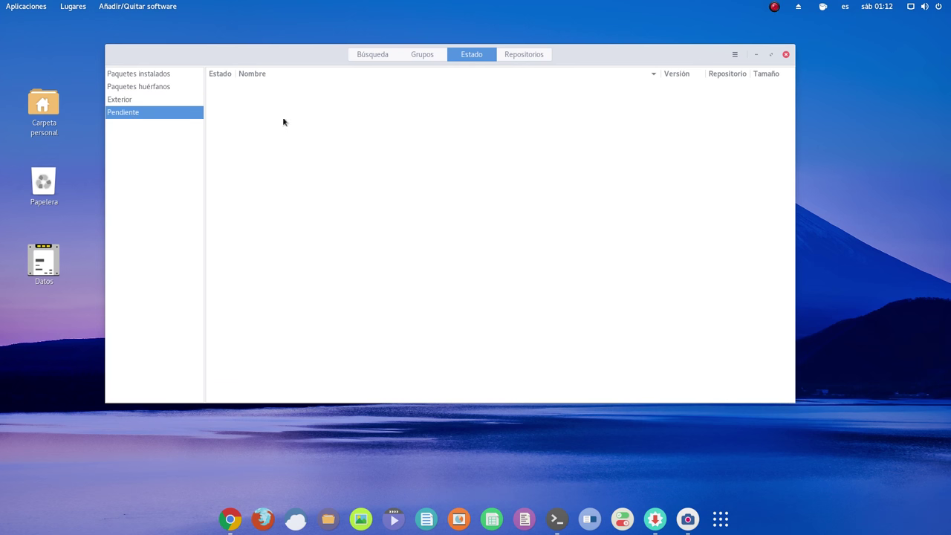
Examine the packages of the apricity-core repository, including the google-chrome entry.
click(533, 53)
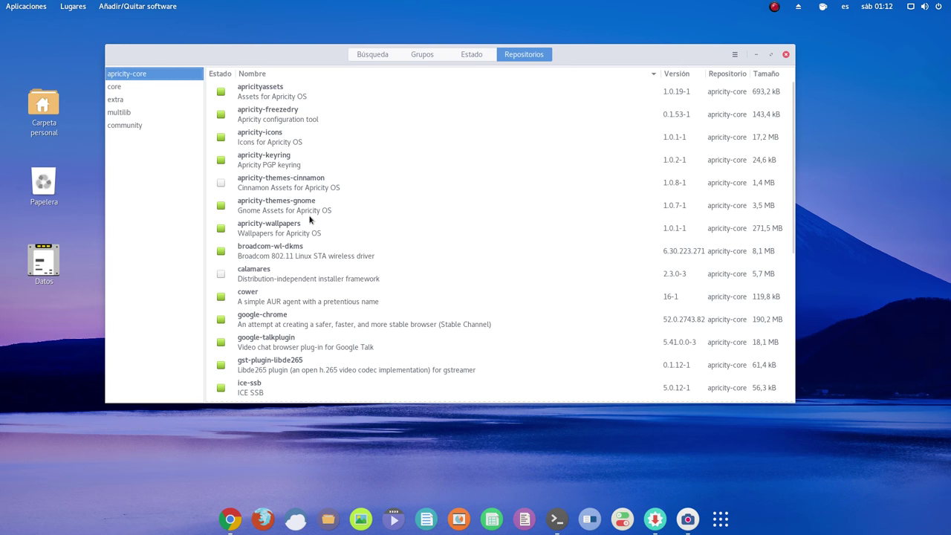
scroll(308, 201, down, 7)
scroll(311, 198, up, 7)
scroll(315, 245, down, 7)
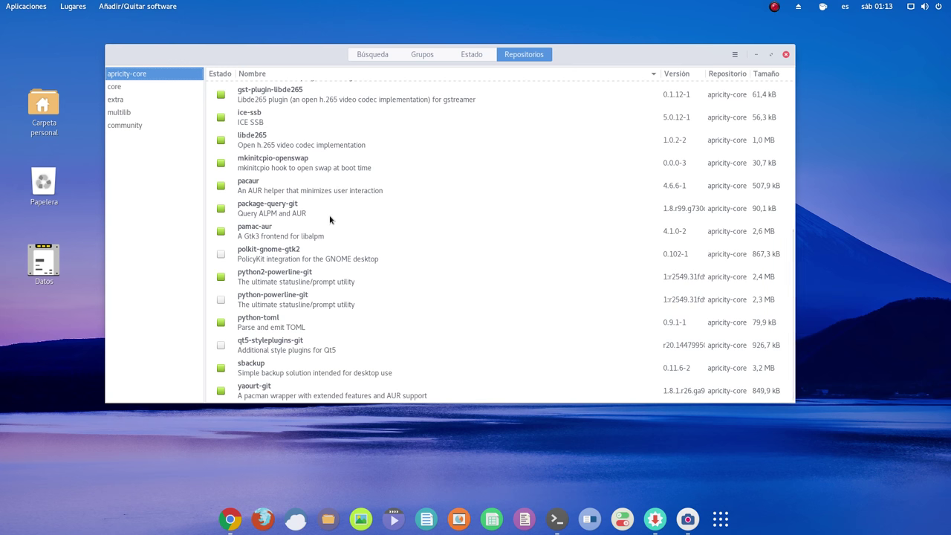
scroll(330, 220, up, 3)
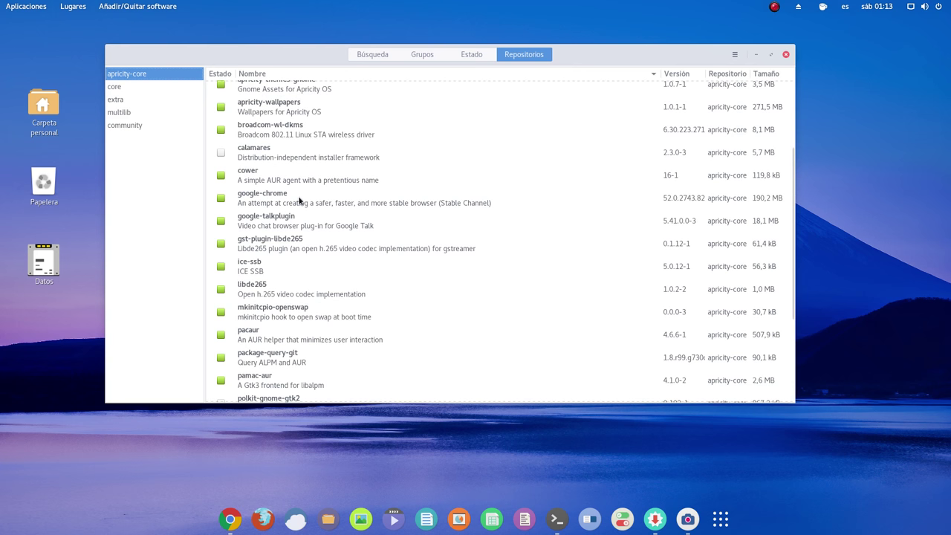
click(299, 200)
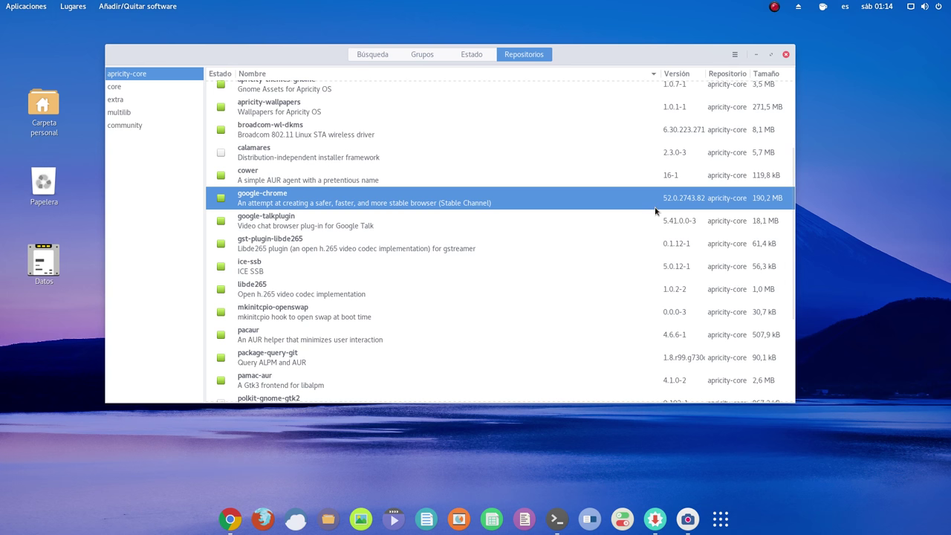
scroll(317, 358, down, 5)
Look through the package lists of the core, extra, multilib and community repositories.
click(122, 92)
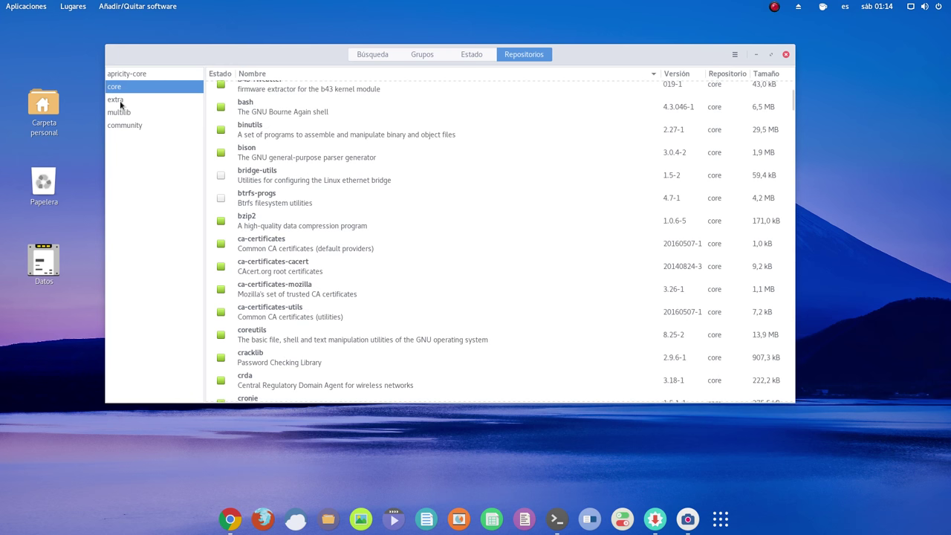
click(122, 99)
click(118, 112)
click(119, 125)
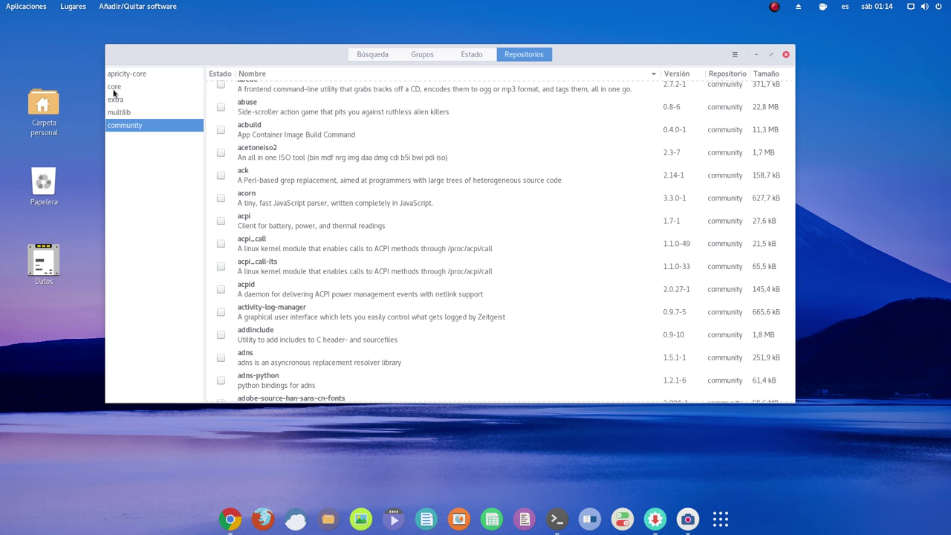
click(115, 91)
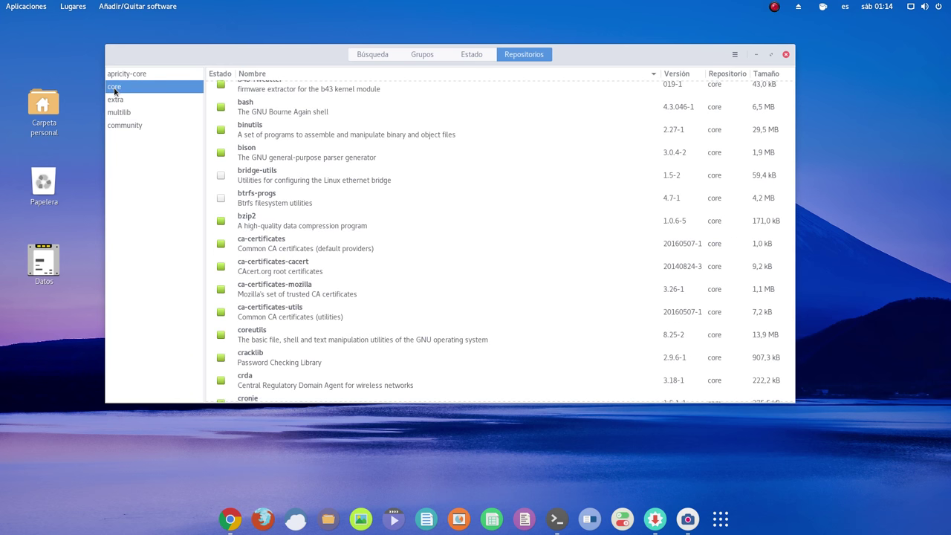
click(117, 103)
click(124, 117)
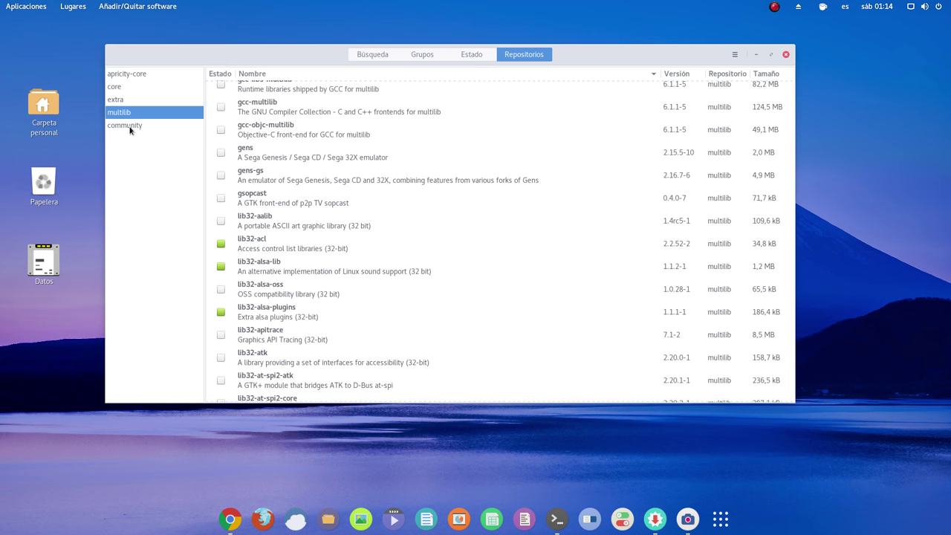
Show the packages of the community repository and shift the package manager window slightly.
click(130, 127)
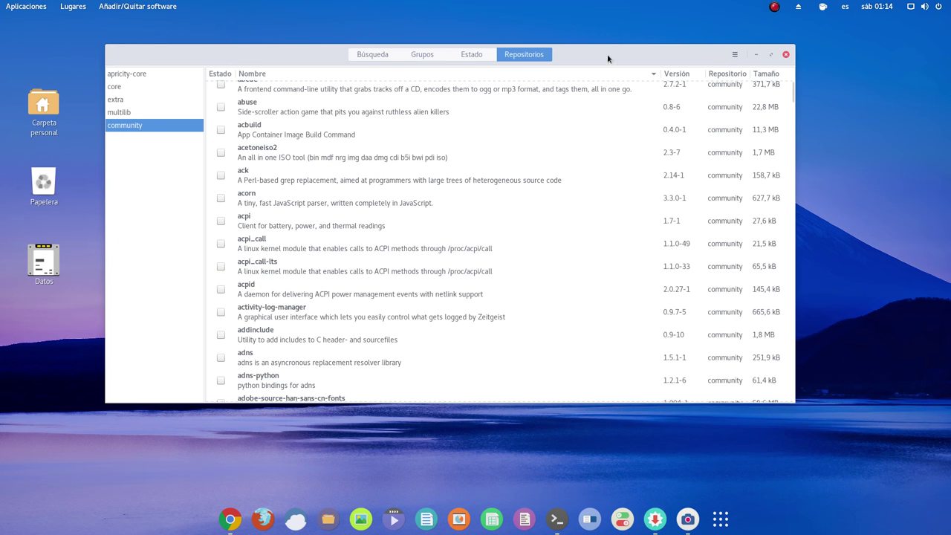
mouse_move(605, 54)
mouse_down()
mouse_move(583, 49)
mouse_move(616, 47)
mouse_up()
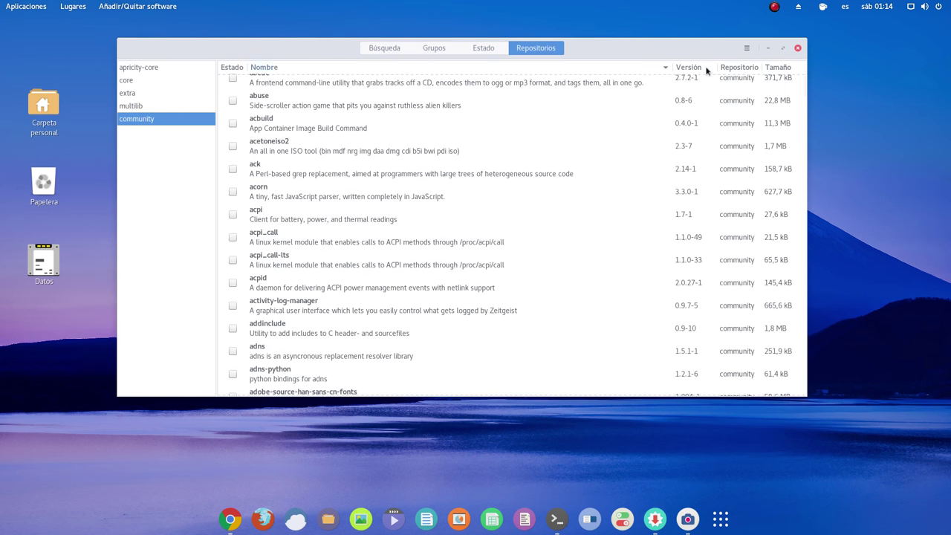
Enable checking for updates (Comprobar actualizaciones) in the package manager's general preferences.
click(746, 49)
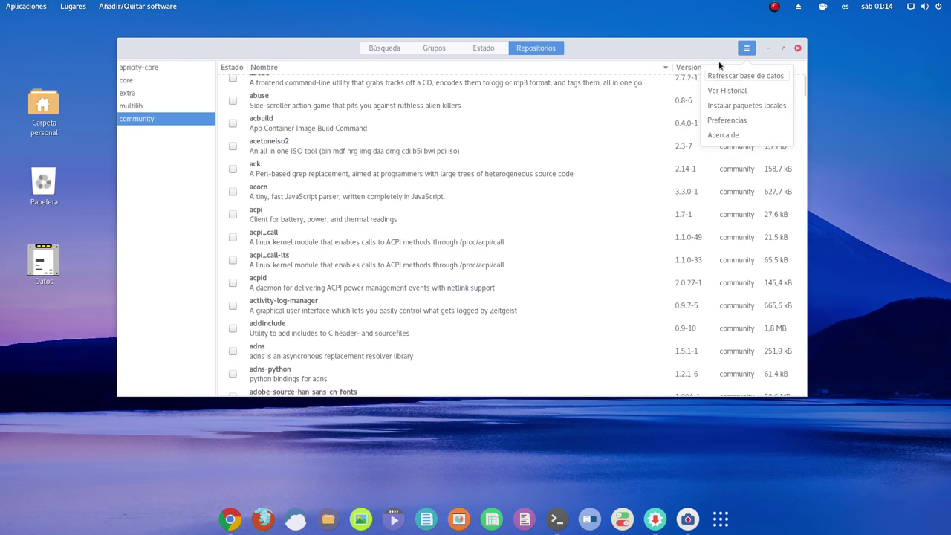
click(735, 121)
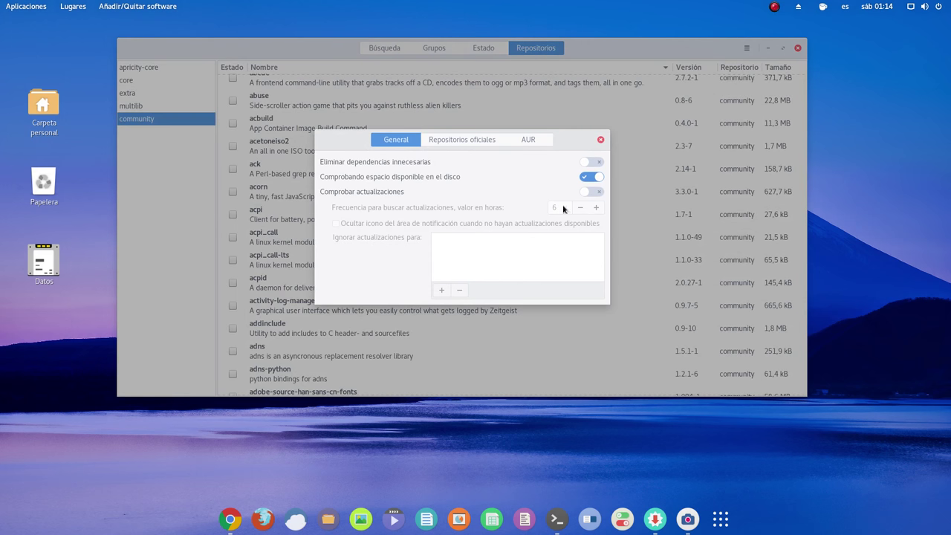
click(594, 194)
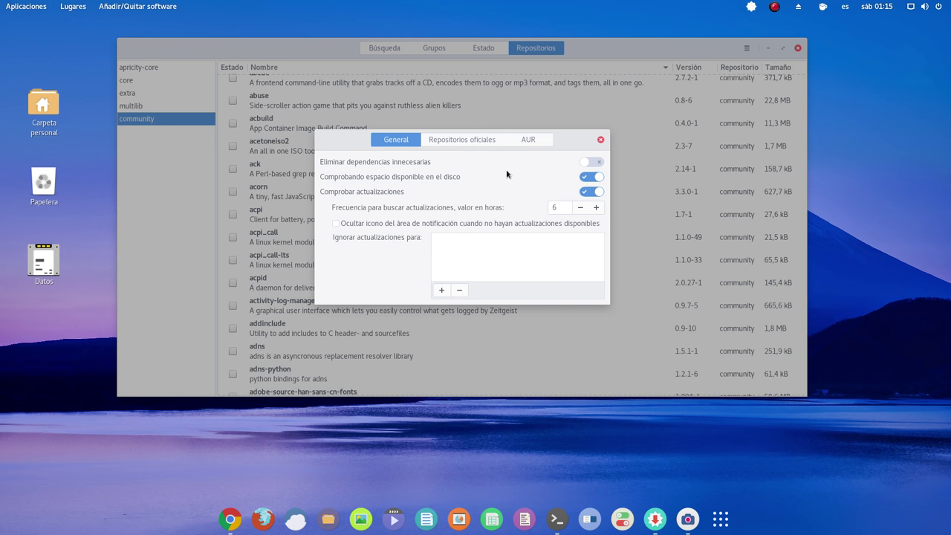
Turn on removal of unnecessary dependencies, authenticating with the account password, and switch the option back off.
click(592, 163)
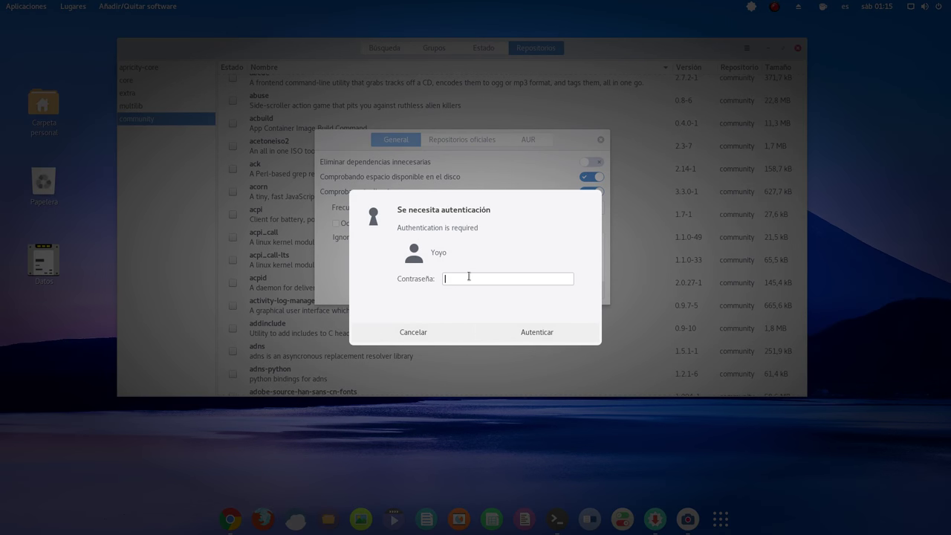
text(••••••••)
key(Return)
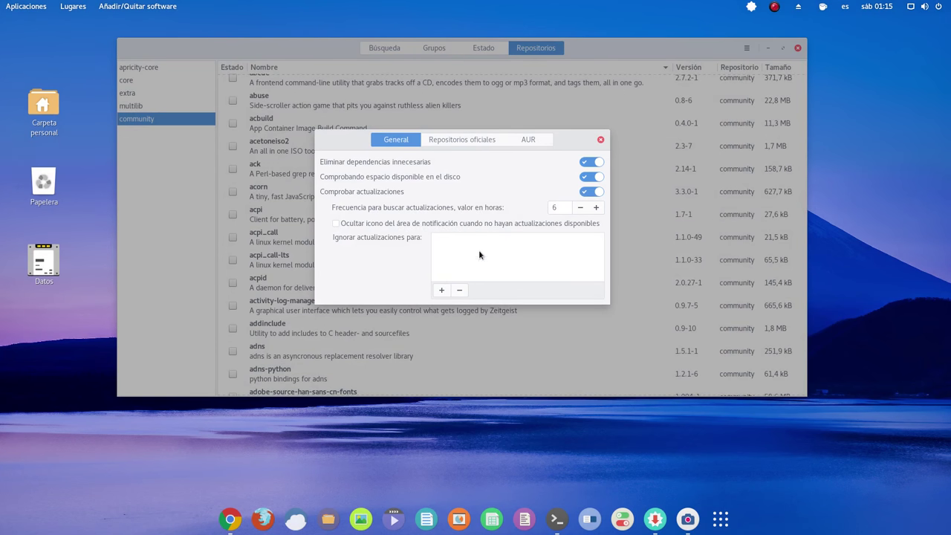
click(589, 165)
Review the mirror settings of the official repositories, including the options for ordering mirrors.
click(460, 142)
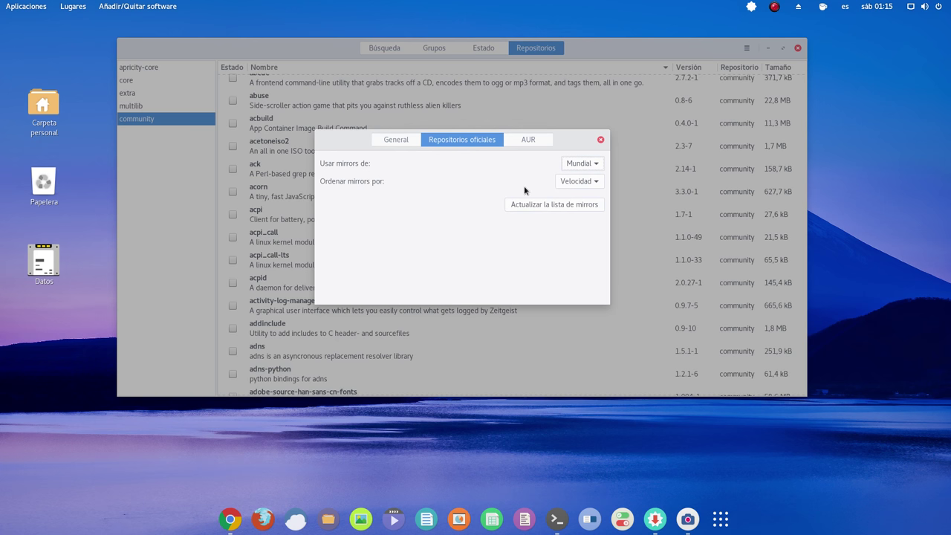
click(579, 181)
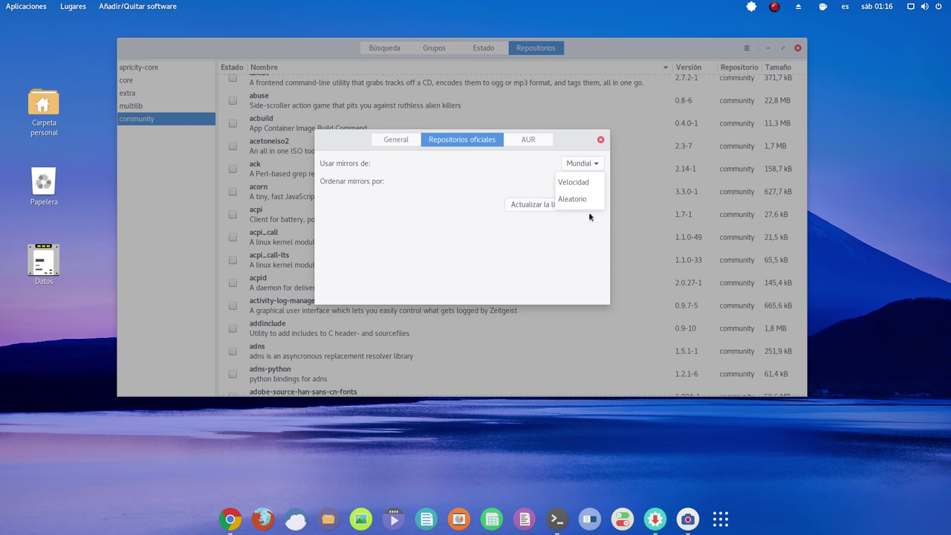
click(438, 209)
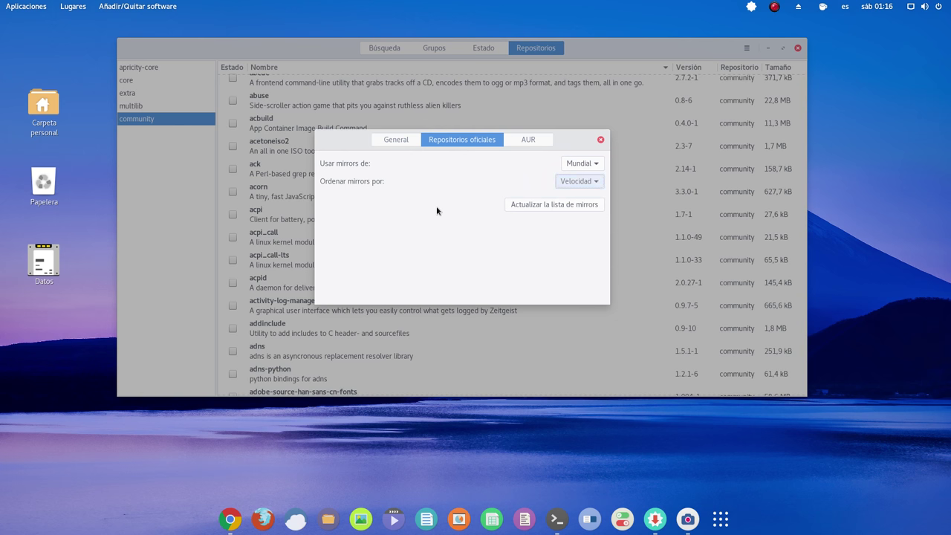
Turn on AUR support in the preferences to view its options and turn it back off.
click(530, 144)
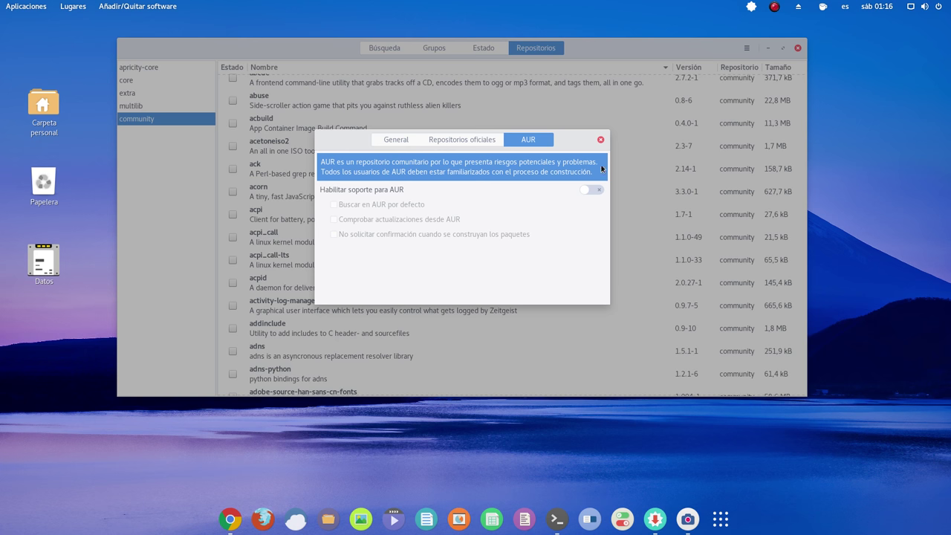
click(594, 190)
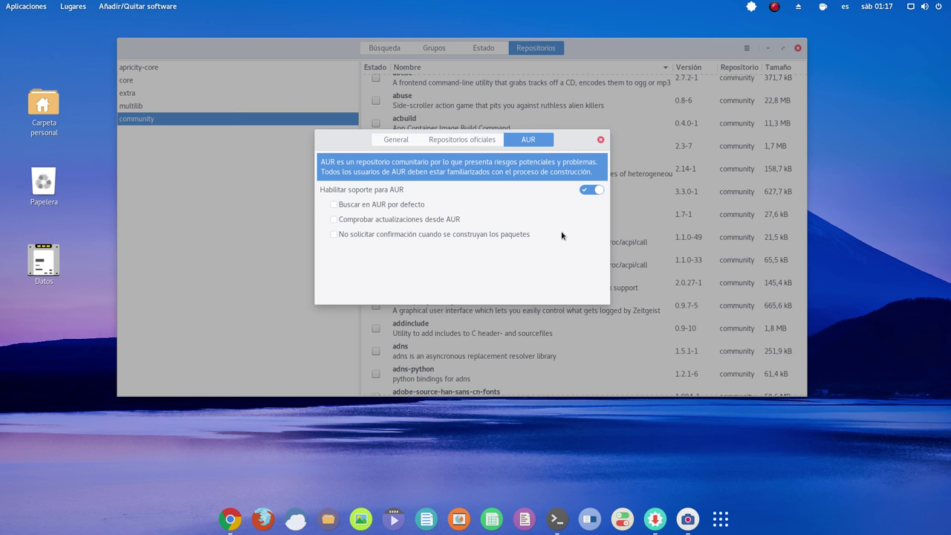
click(587, 190)
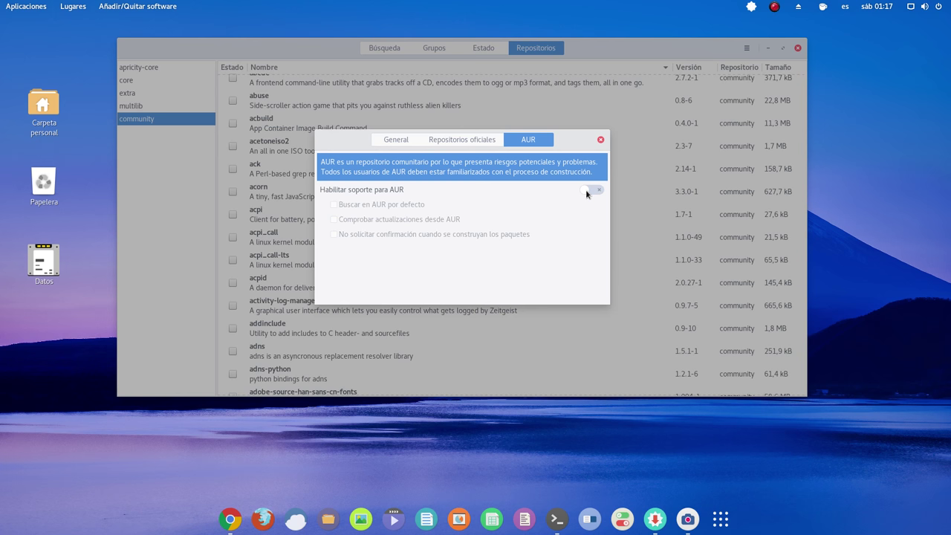
Close the preferences and the package manager, and switch to the terminal.
click(602, 141)
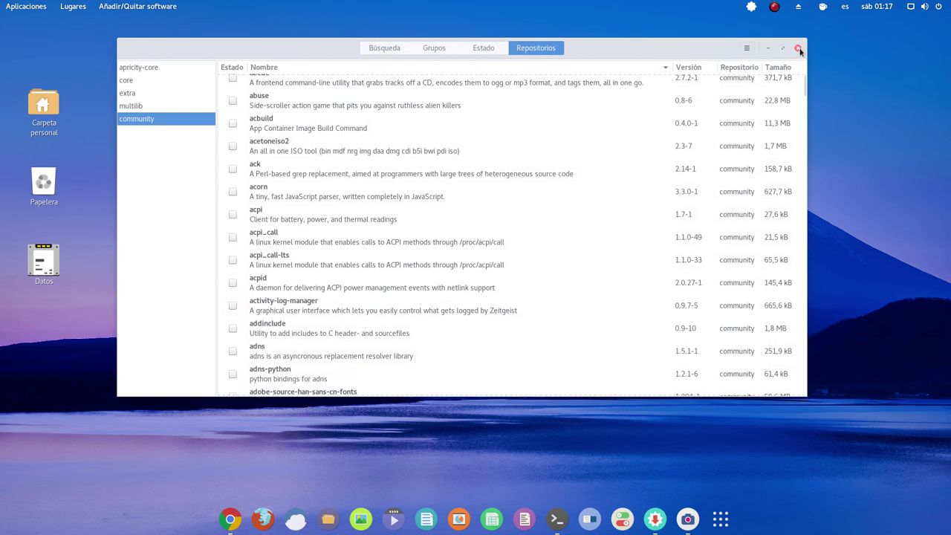
click(798, 48)
click(555, 520)
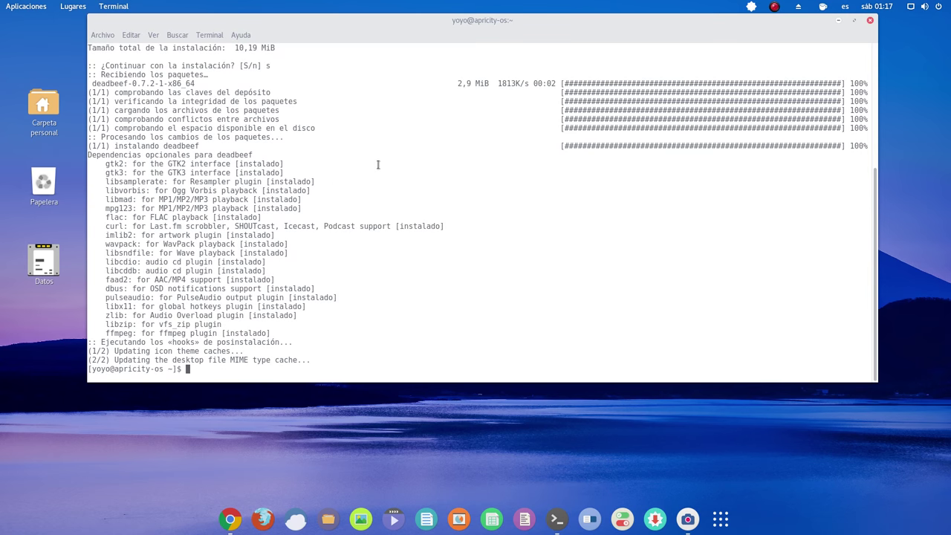
Start installing rar from the AUR with yaourt -S rar and abort at the PKGBUILD editing question.
text(yao)
key(BackSpace)
key(BackSpace)
key(BackSpace)
text(yaourt -S)
text(rar)
key(Return)
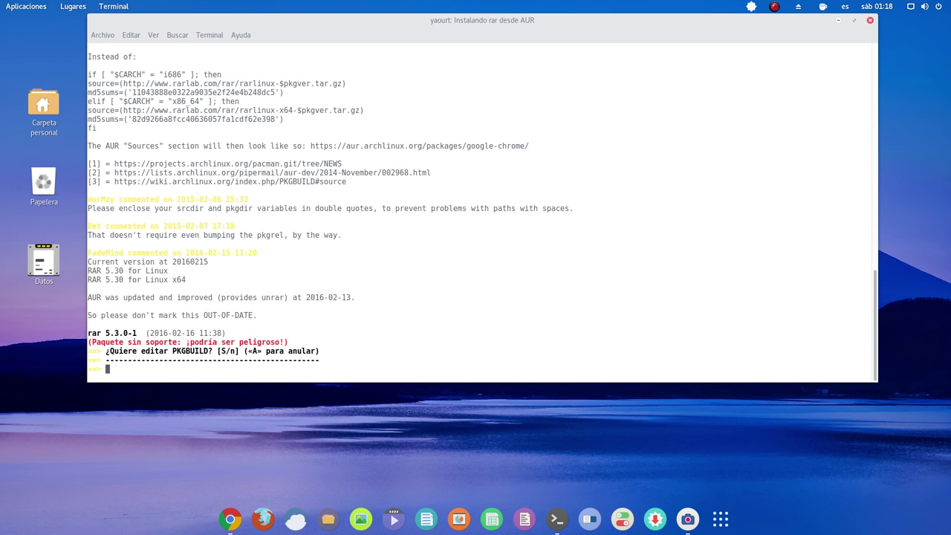
text(a)
key(Return)
key(Return)
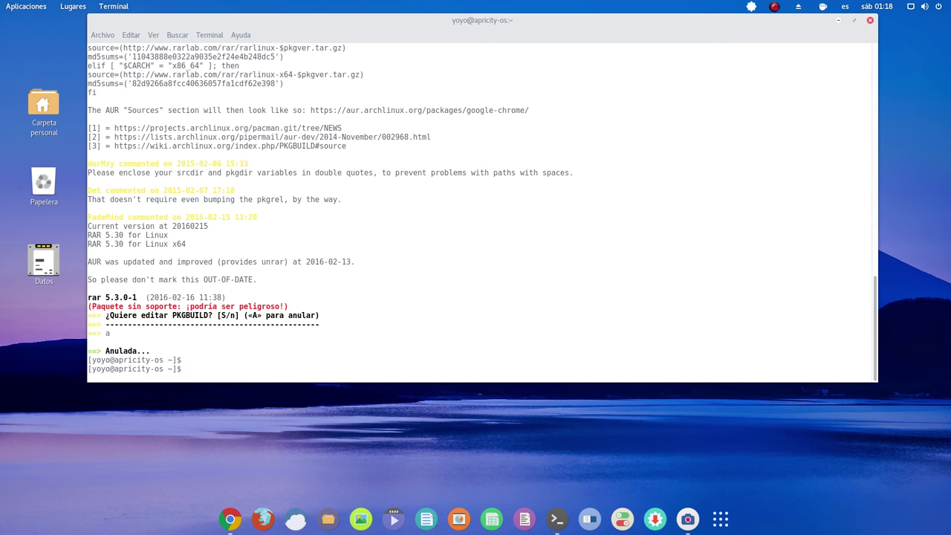
Try to install rar without confirmations using yaourt -S rar --noconfirm, entering the sudo password when asked.
text(yaour -S rar --noconfirm)
key(Return)
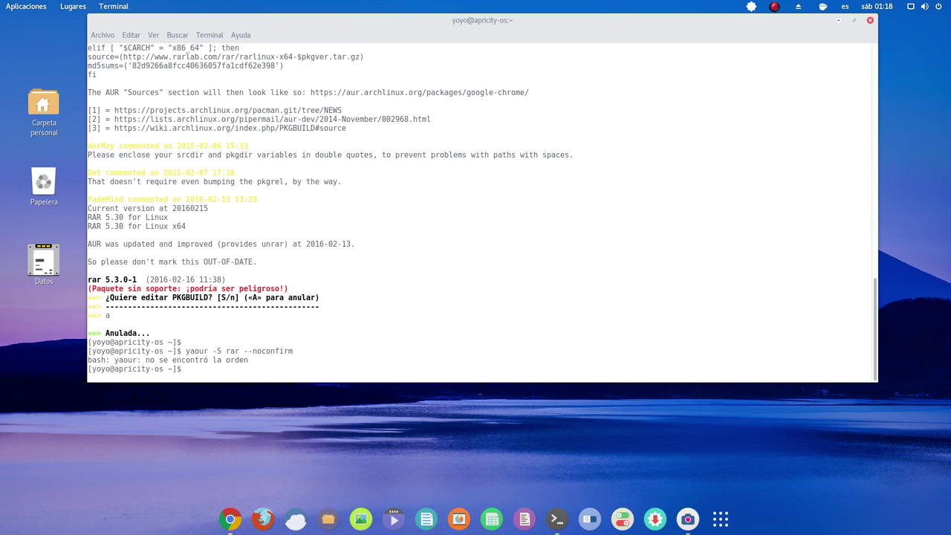
text(yaor)
key(BackSpace)
text(urt -S rar --noconfirm)
key(Return)
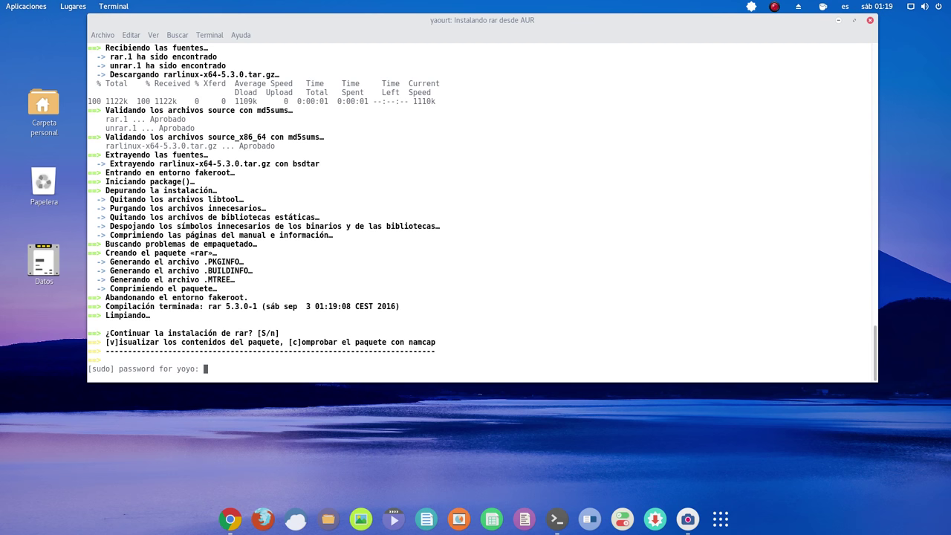
key(Return)
key(Return)
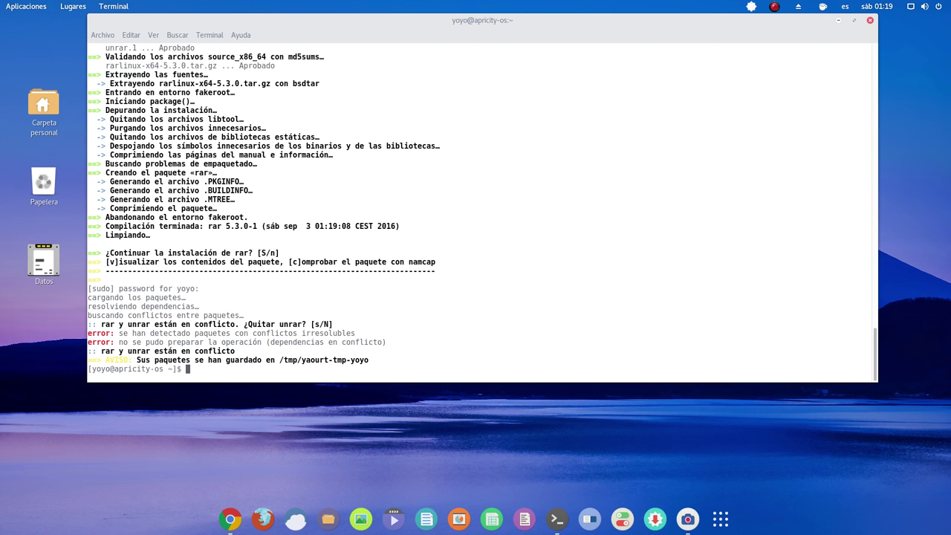
Install the ocenaudio audio editor from the AUR with yaourt -S ocenaudio-bin --noconfirm.
text(yaourt -S ocenaudio-bin --nconfirm)
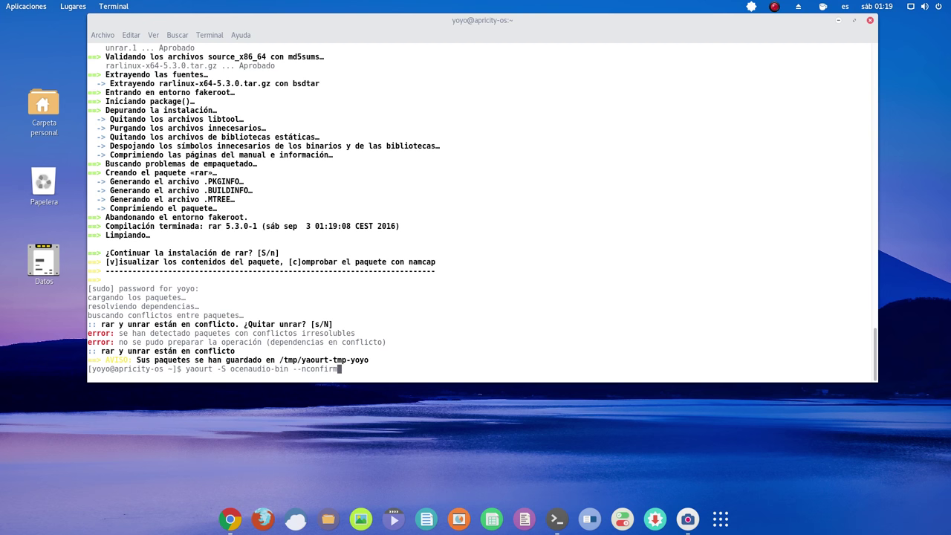
key(Return)
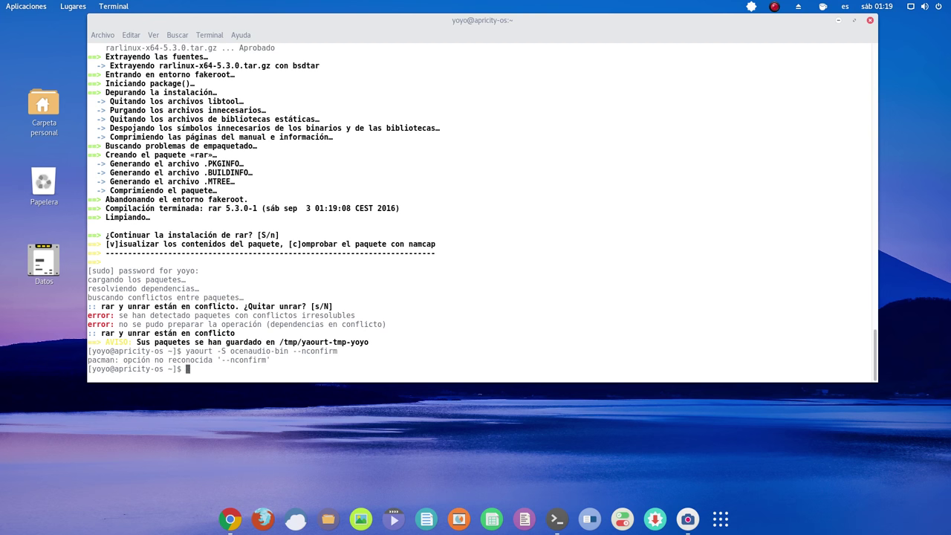
key(Up)
key(BackSpace)
key(BackSpace)
key(BackSpace)
key(BackSpace)
key(BackSpace)
key(BackSpace)
key(BackSpace)
text(oconfirm)
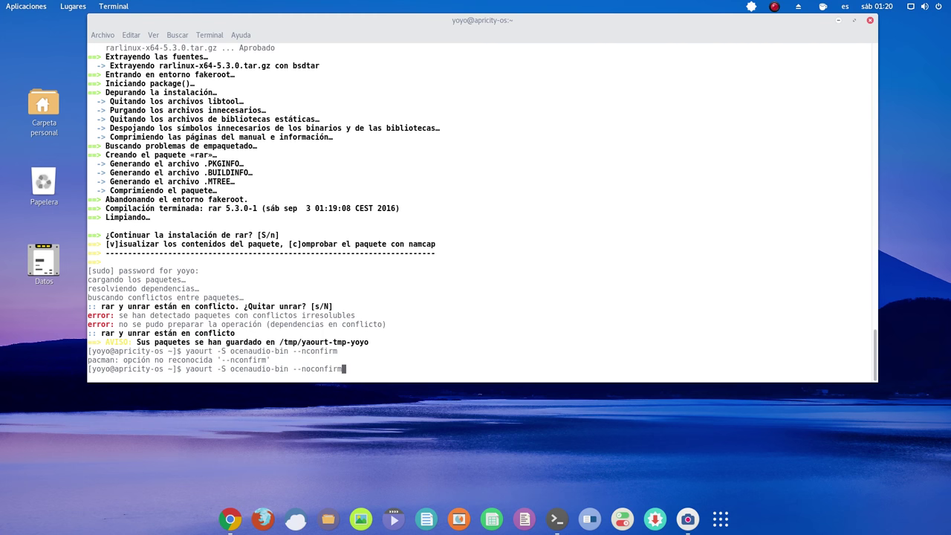
key(Return)
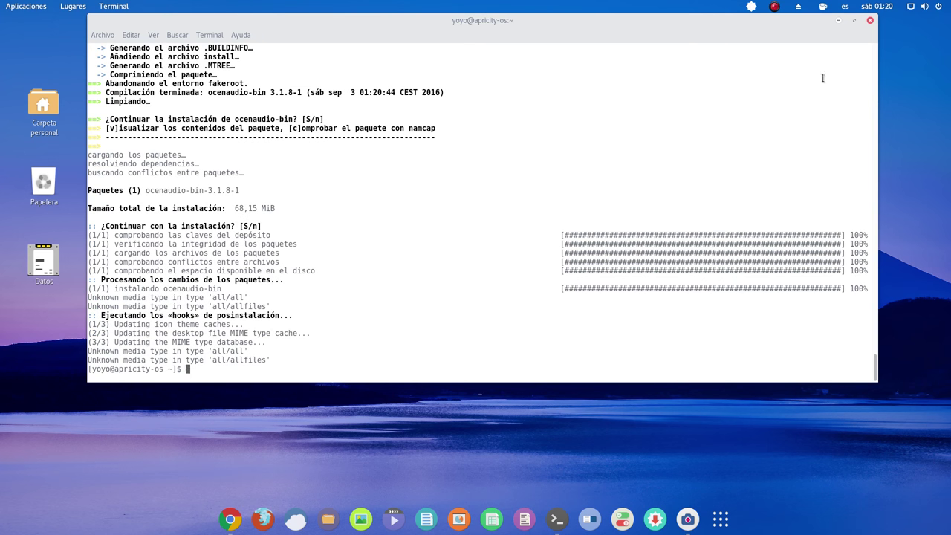
Find ocenaudio through the activities search, launch it, and widen and reposition its window.
mouse_move(1, 0)
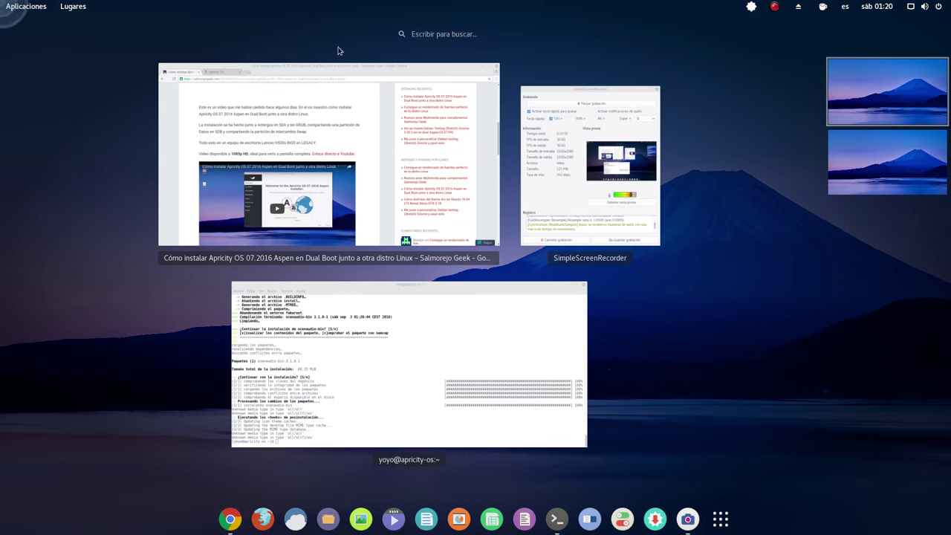
click(446, 33)
text(oc)
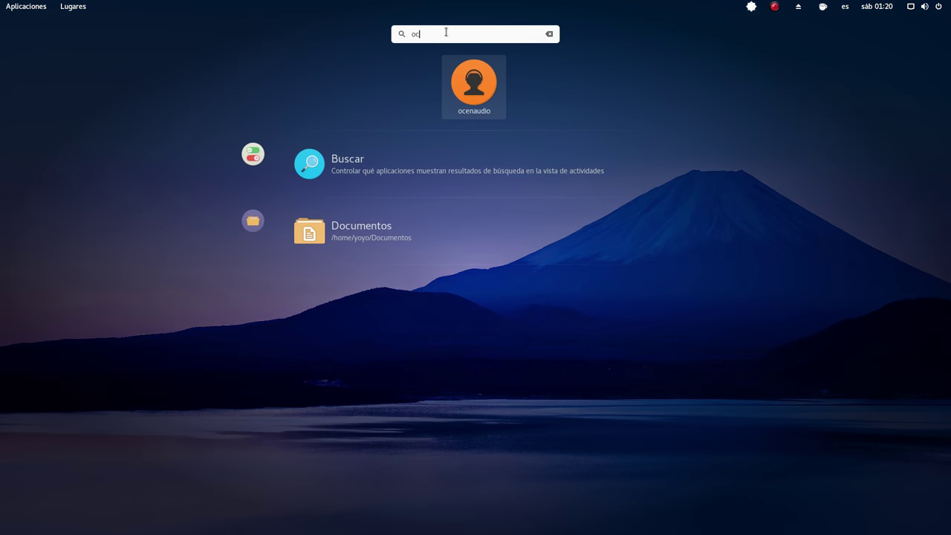
click(465, 93)
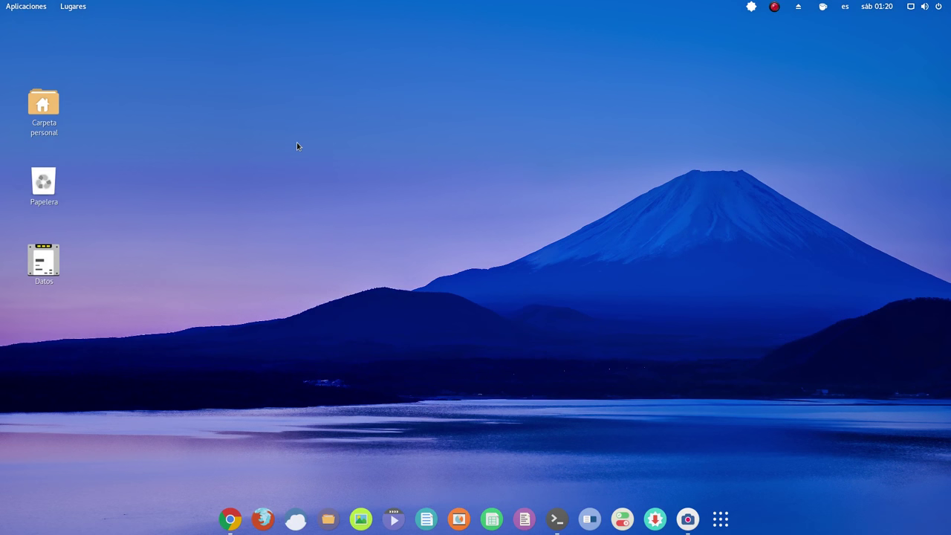
drag(303, 92, 350, 49)
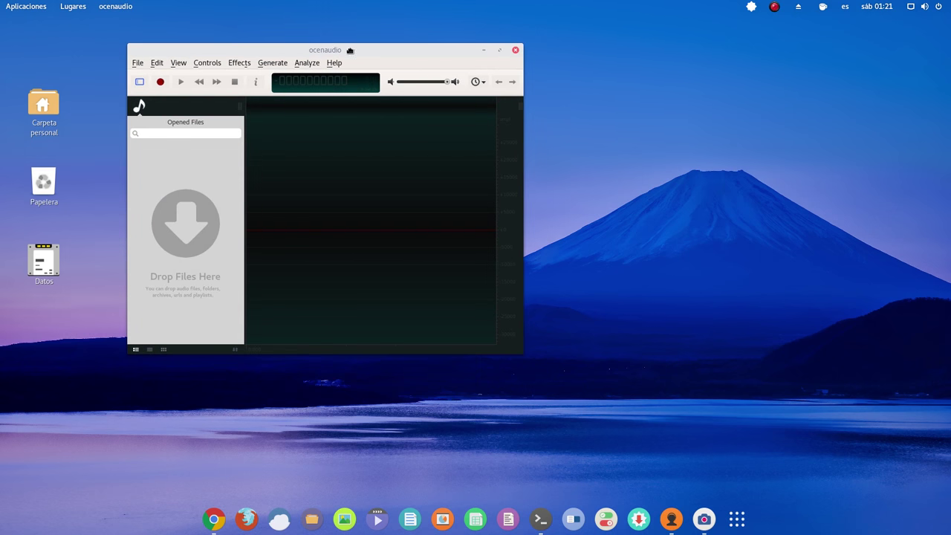
drag(524, 355, 859, 362)
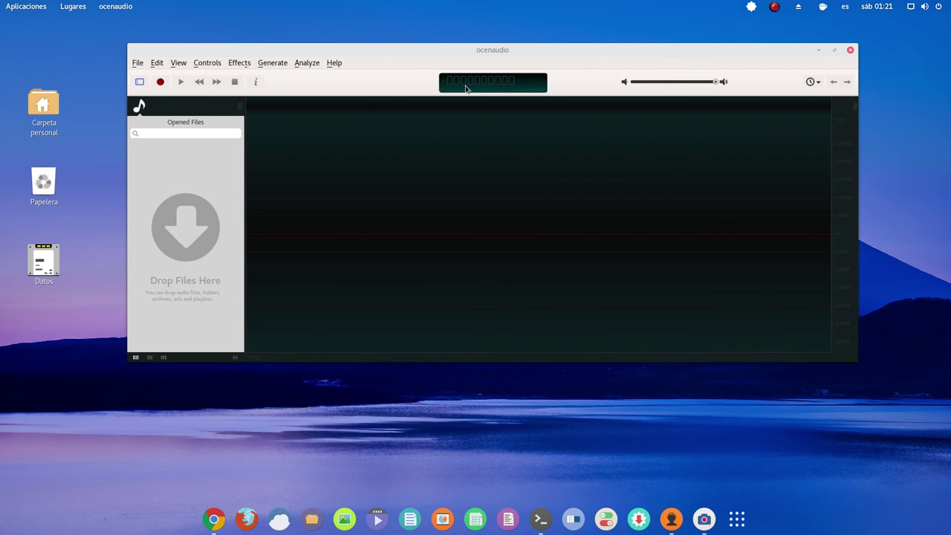
drag(456, 55, 509, 90)
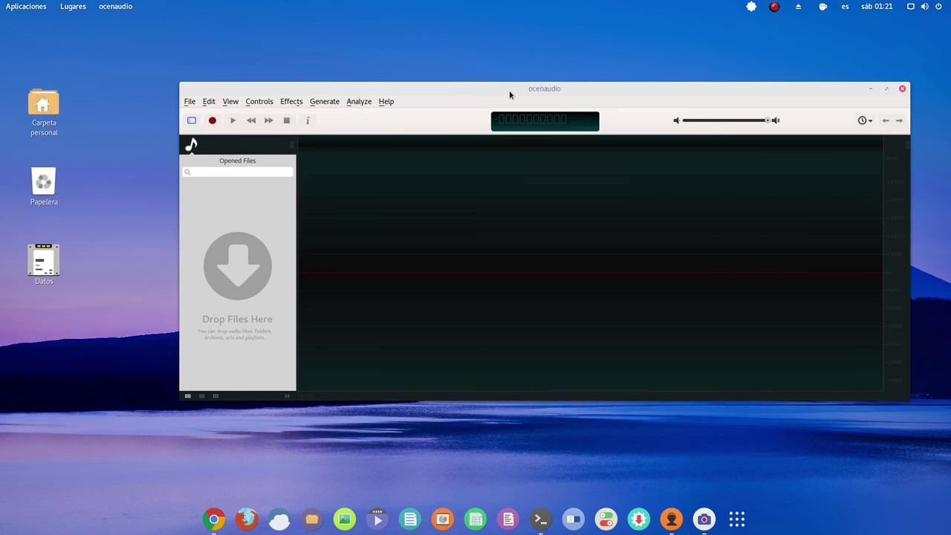
Set ocenaudio's interface language to Español in its preferences and close them.
click(210, 102)
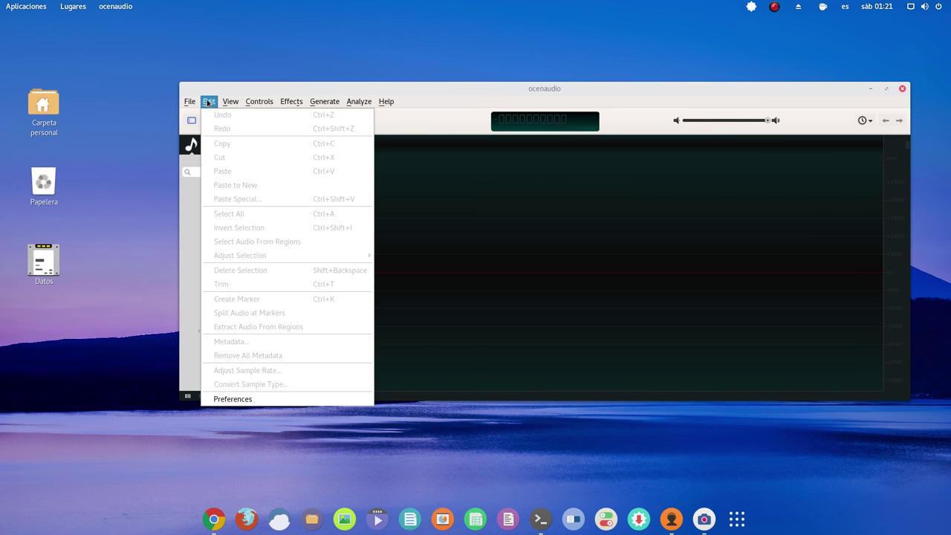
click(233, 399)
click(170, 172)
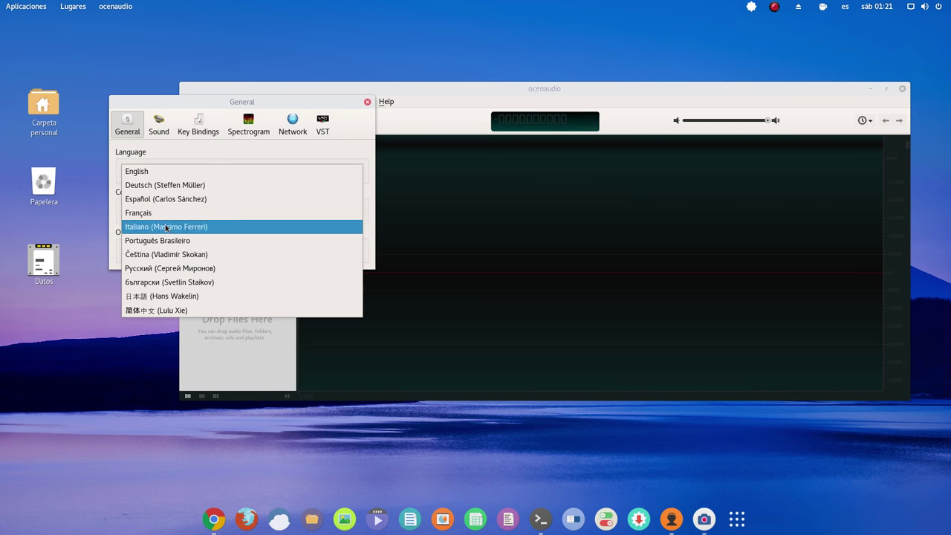
click(165, 200)
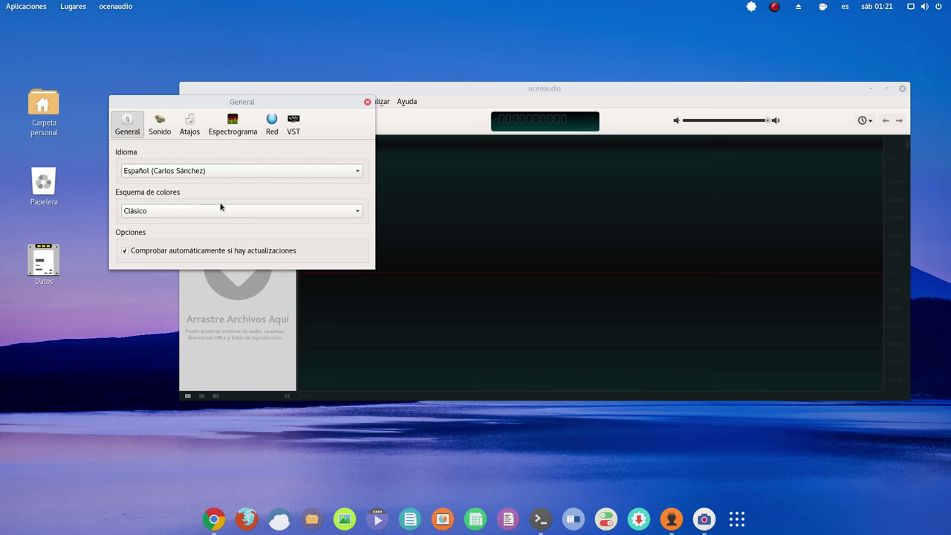
click(367, 105)
drag(468, 91, 427, 72)
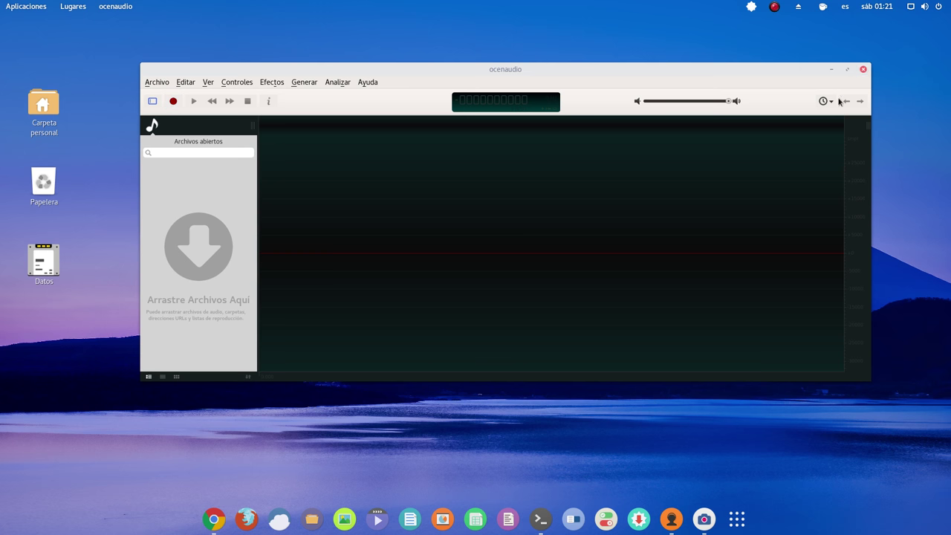
Close ocenaudio and the terminal window.
click(863, 69)
click(558, 518)
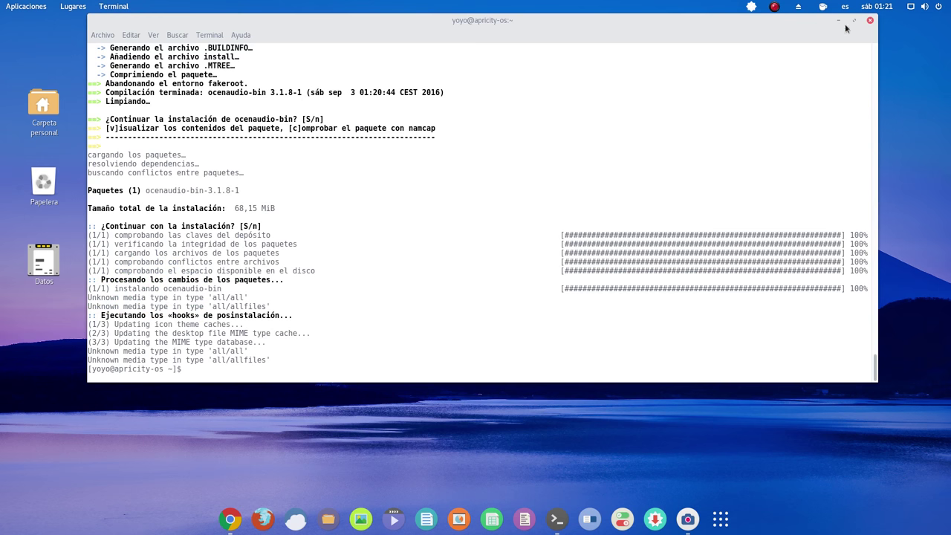
click(871, 22)
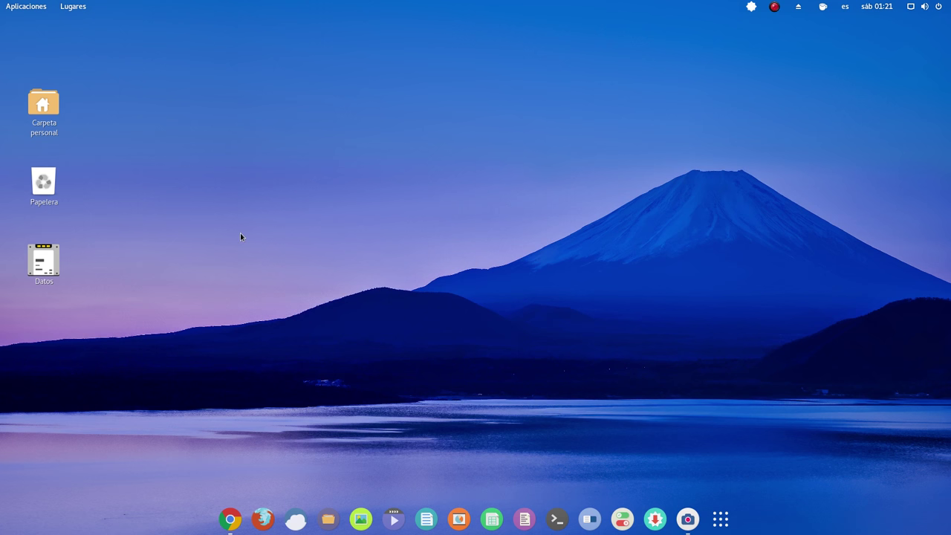
Bring up the SimpleScreenRecorder window and move it across the desktop beside the desktop icons.
click(688, 518)
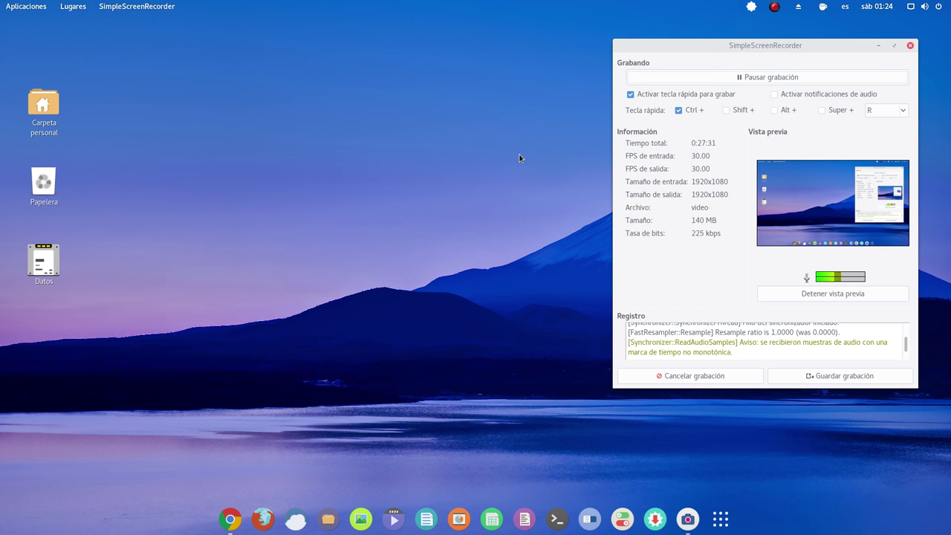
drag(739, 46, 696, 44)
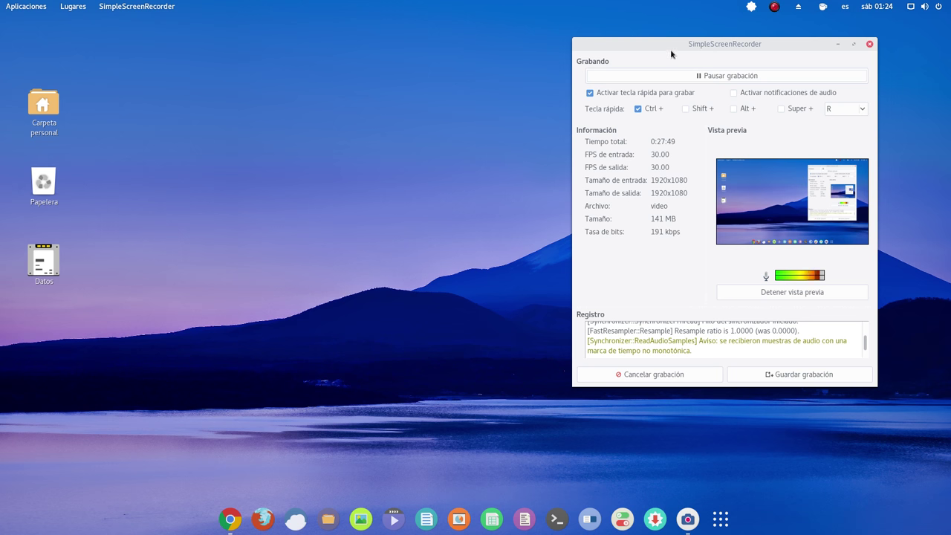
drag(670, 49, 239, 39)
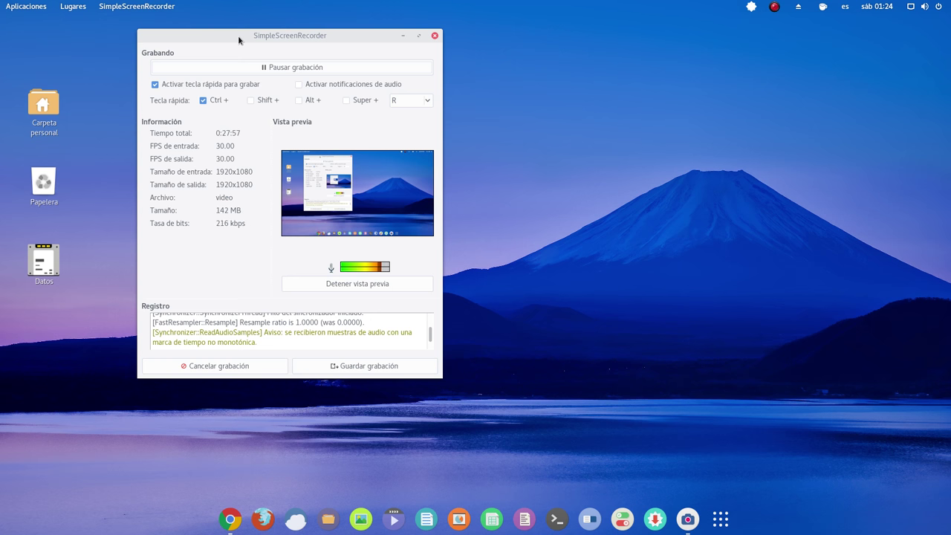
drag(238, 37, 210, 26)
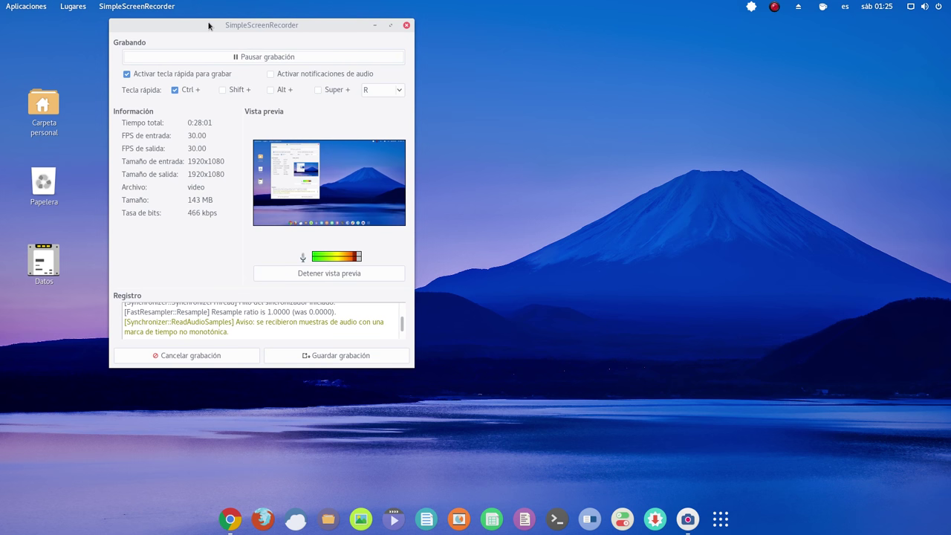